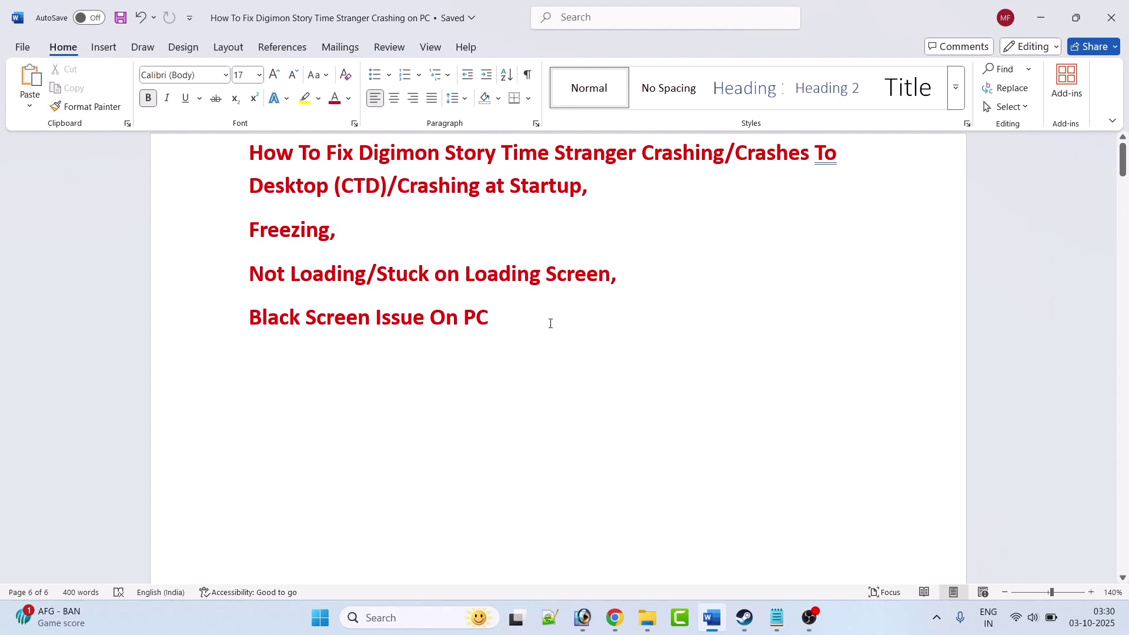
- Find Fix 1 in the document, highlight "Restart Your PC", and view the Restart option in the Windows power options without restarting
scroll(550, 323, down, 3)
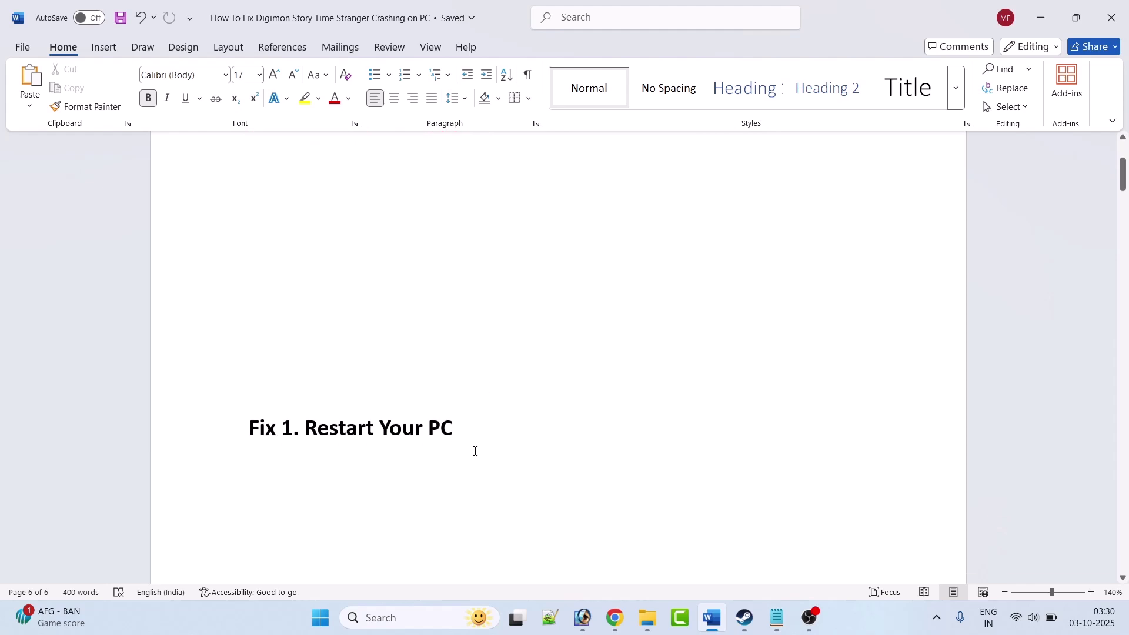
key(ctrl+shift+Left)
key(ctrl+shift+Left)
key(ctrl+shift+Left)
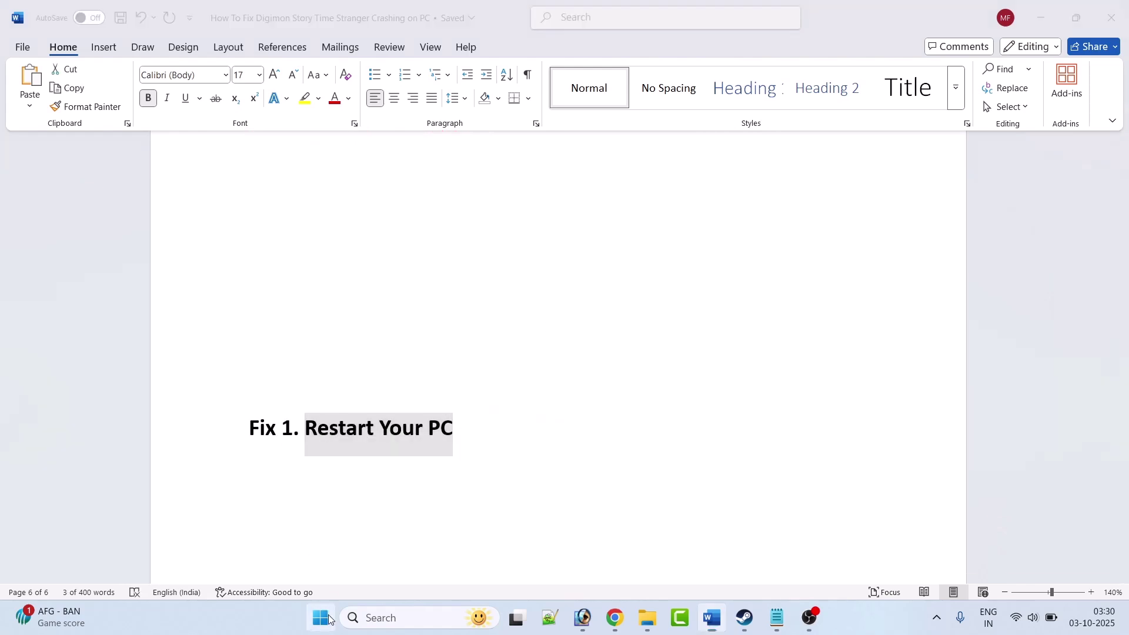
click(321, 618)
click(747, 567)
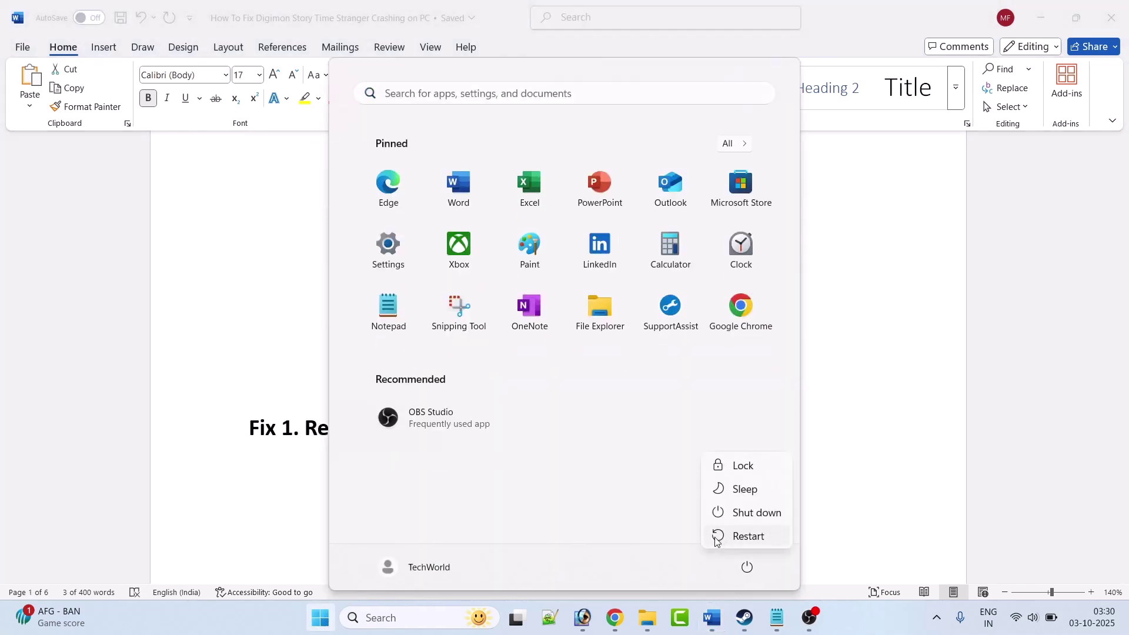
key(Escape)
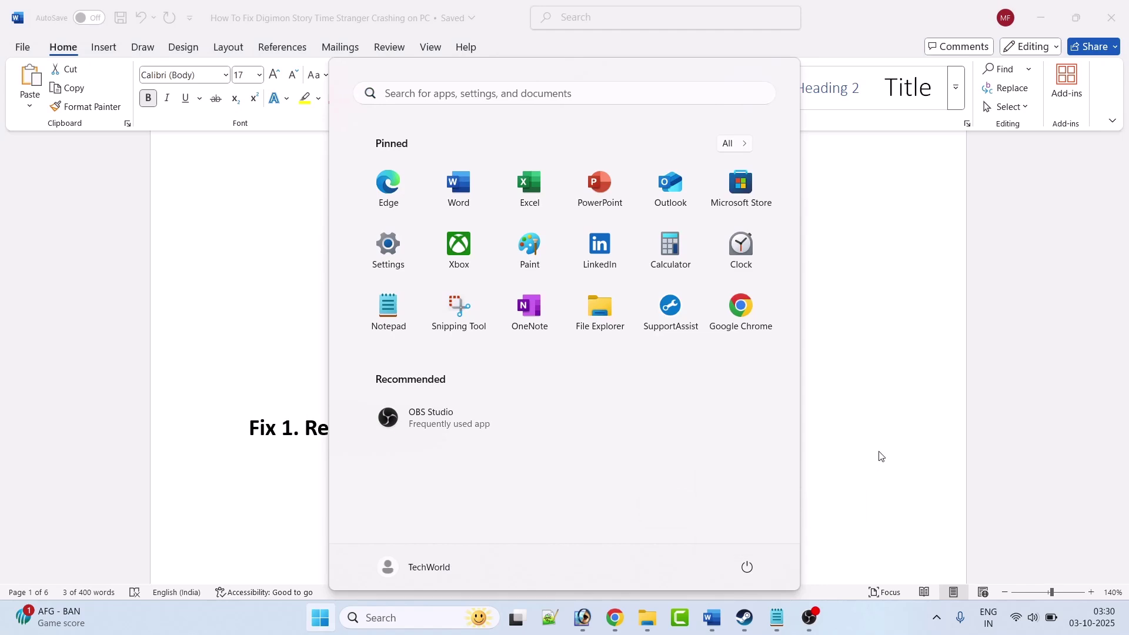
key(Escape)
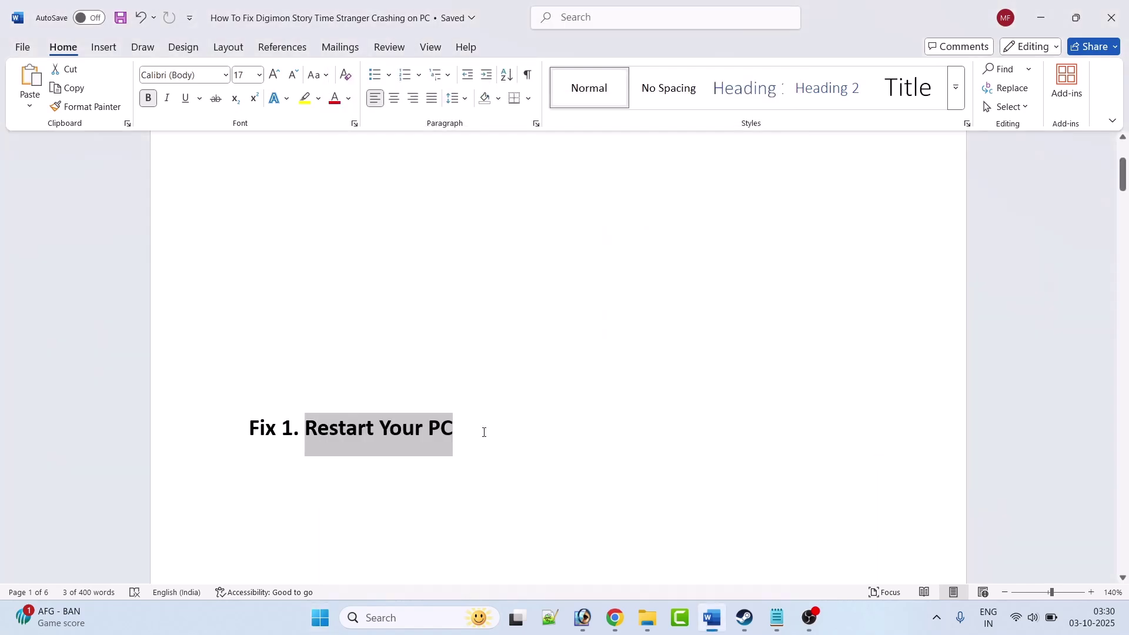
- Locate Fix 2 in the document, switch to File Explorer, and open the user's profile folder under Users on the C: drive
scroll(484, 432, down, 3)
click(314, 454)
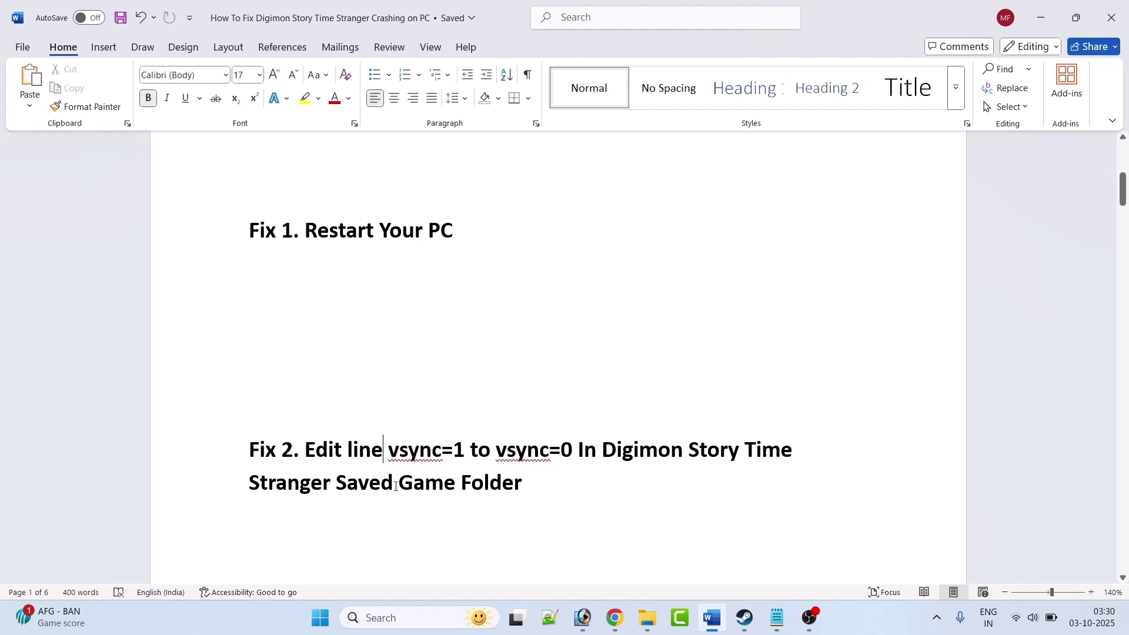
key(super+e)
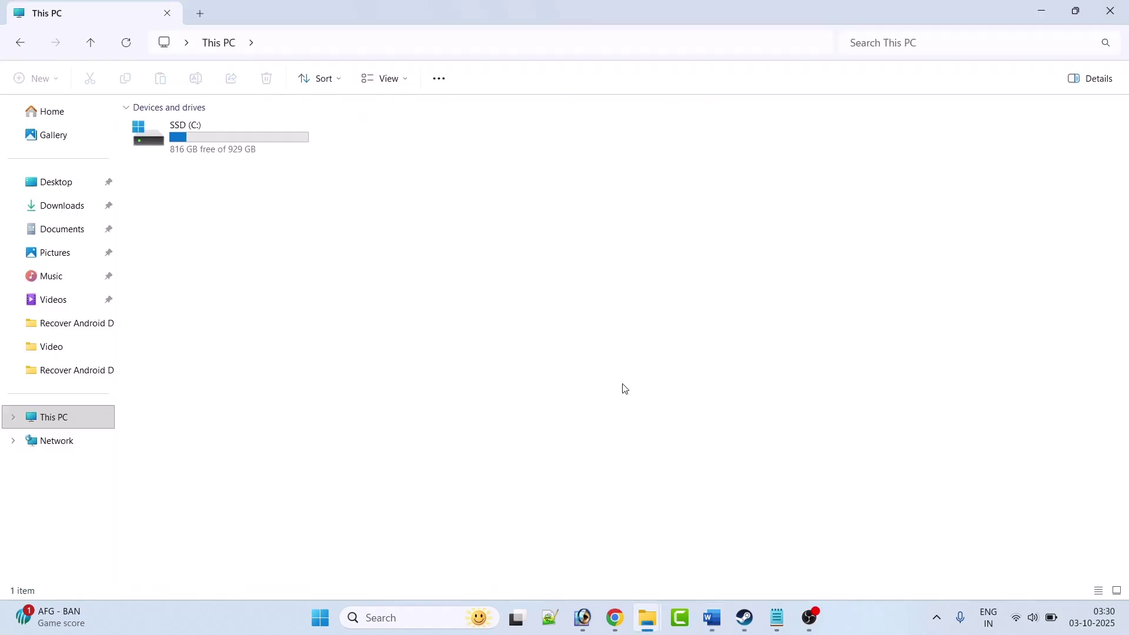
double_click(227, 125)
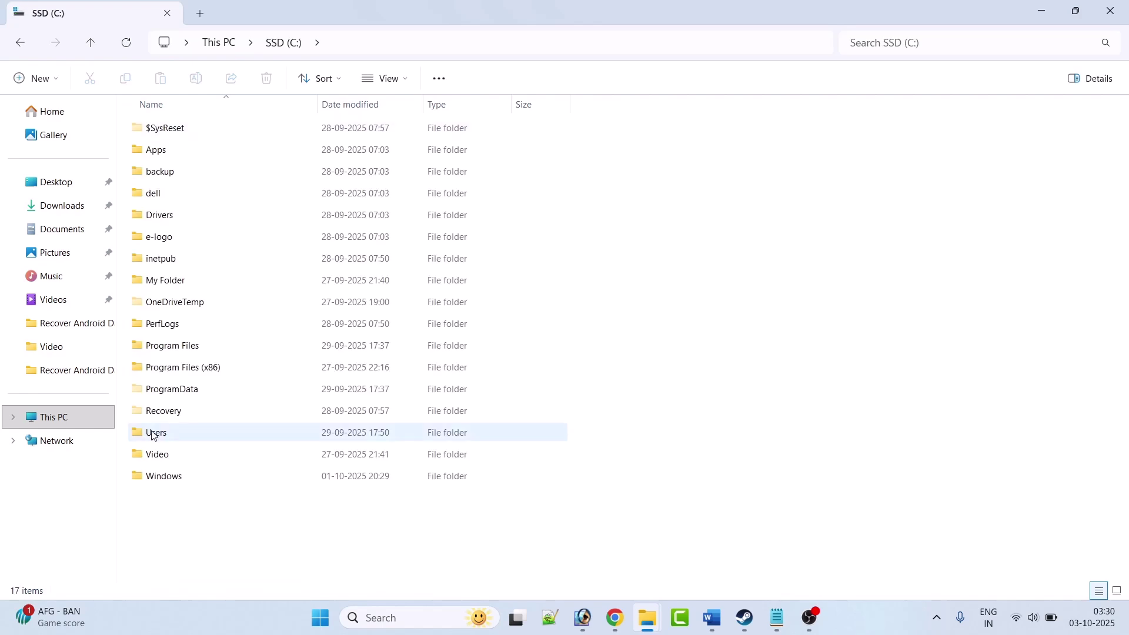
double_click(176, 441)
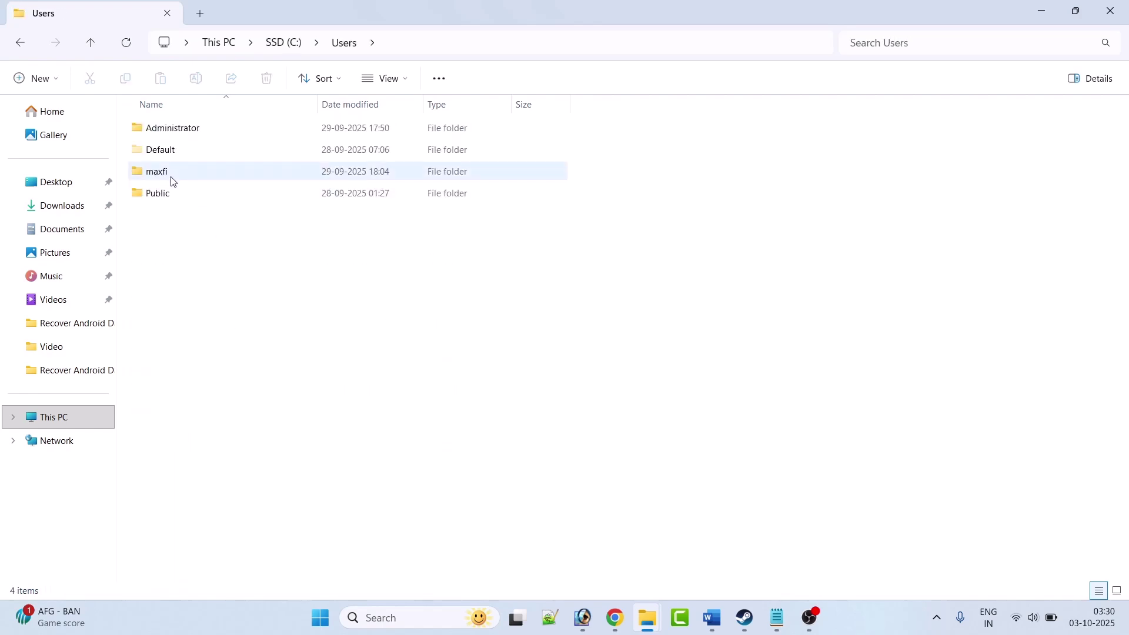
double_click(190, 178)
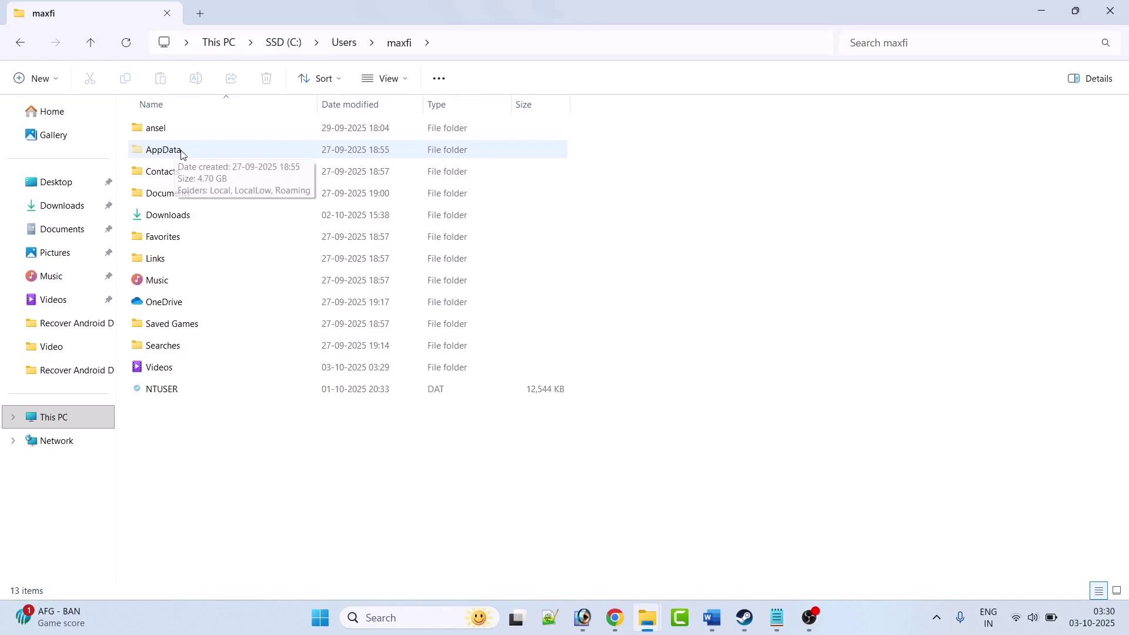
- Check whether Hidden items is enabled in File Explorer's display options
click(401, 81)
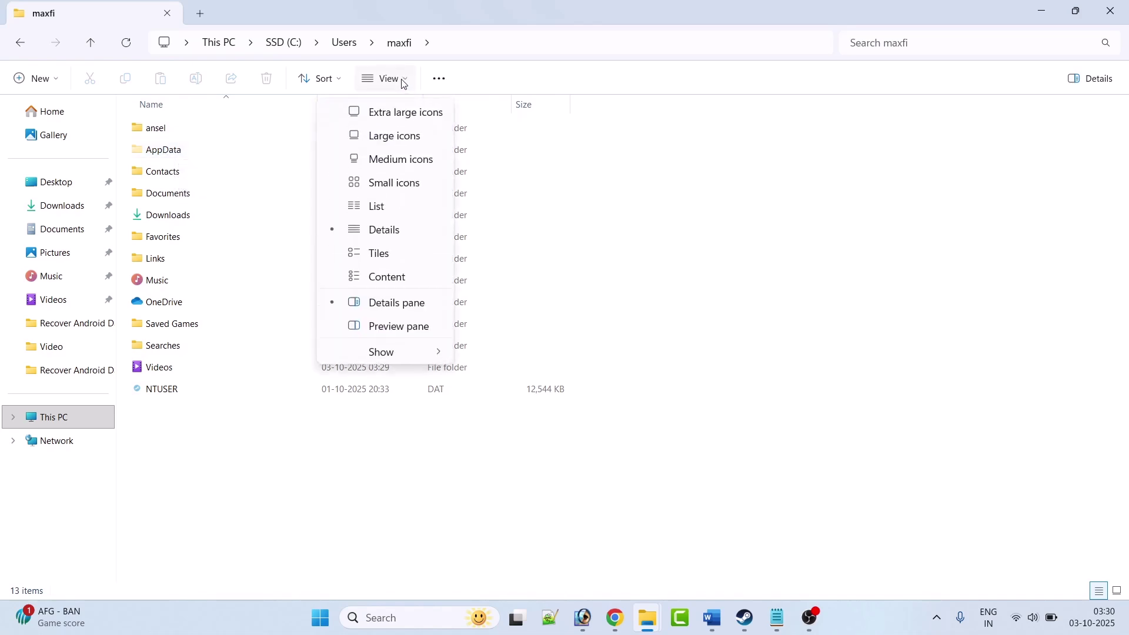
mouse_move(379, 353)
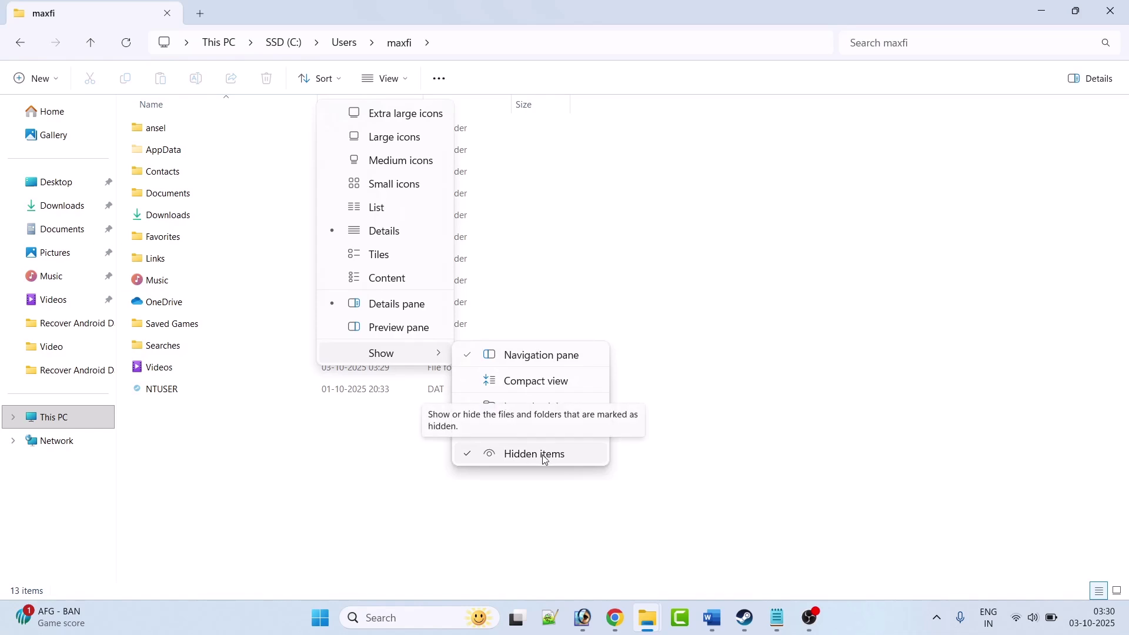
click(323, 435)
- Open the Digimon Story Time Stranger folder inside AppData > Local
double_click(171, 150)
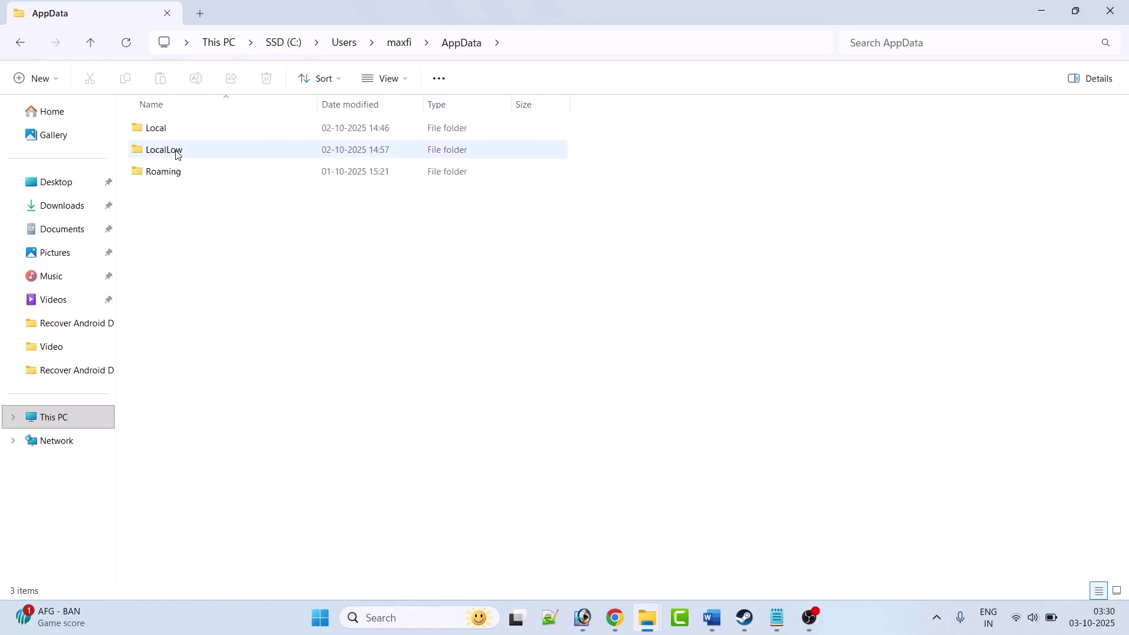
double_click(189, 133)
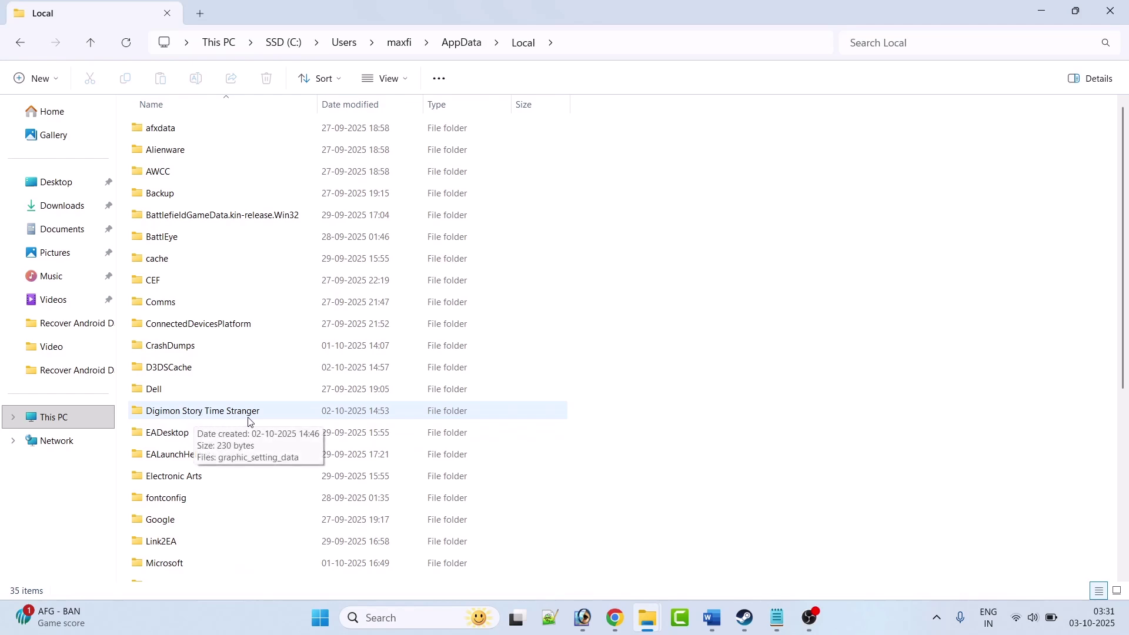
double_click(212, 417)
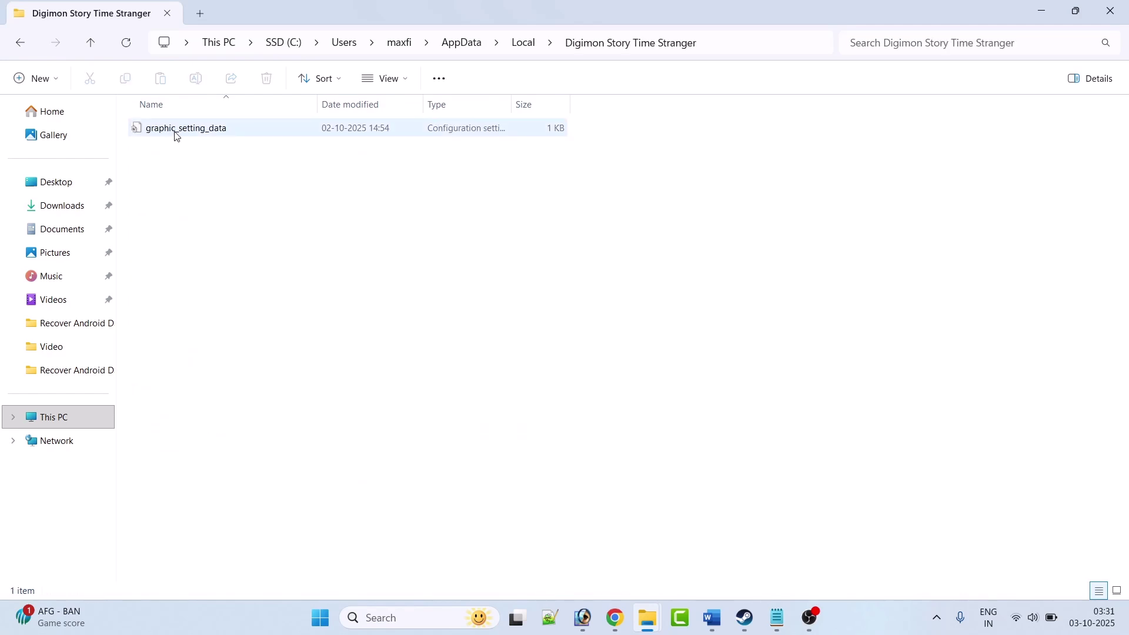
- Open the graphic_setting_data configuration file in Notepad
right_click(212, 136)
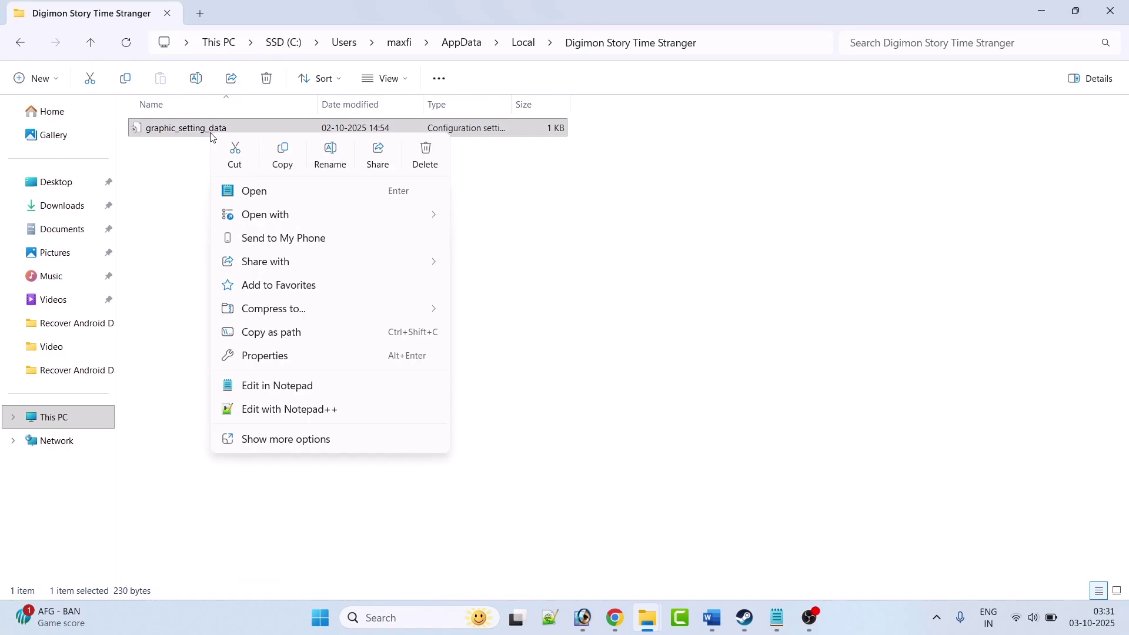
mouse_move(409, 219)
click(545, 217)
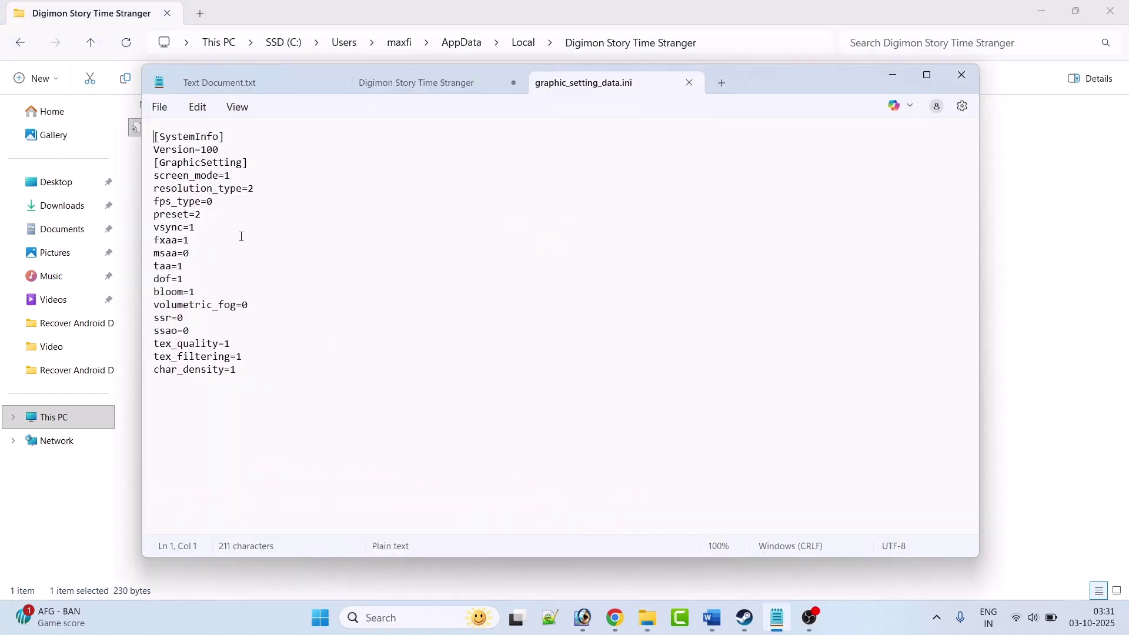
- Set the vsync line to vsync=0 in graphic_setting_data.ini and save the file
click(200, 229)
key(BackSpace)
text(0)
click(160, 106)
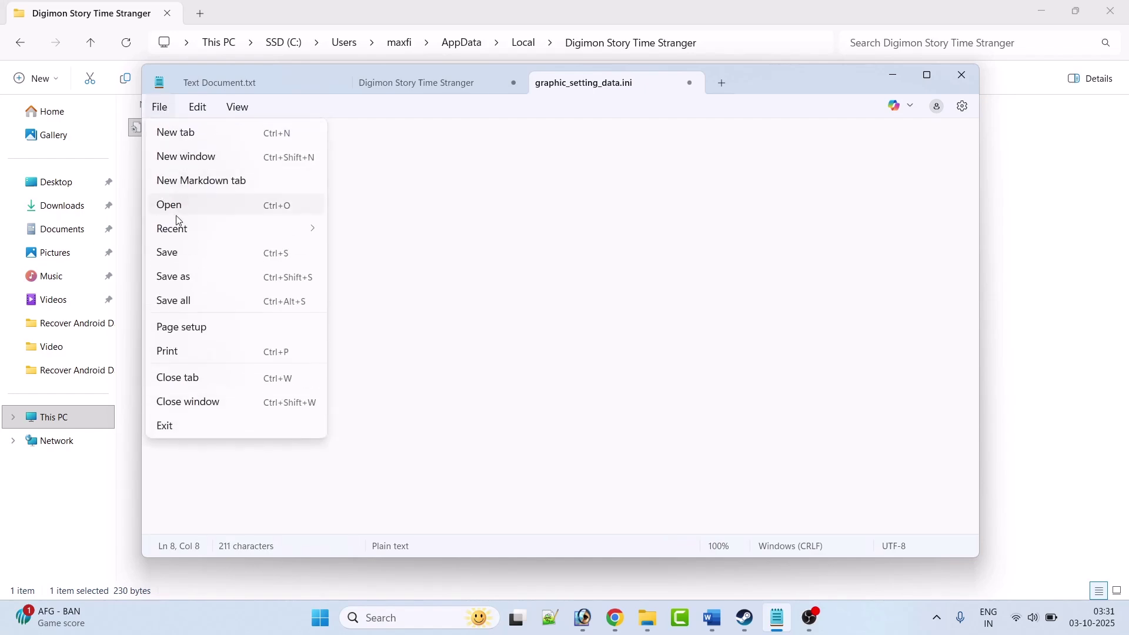
click(174, 253)
- Switch to Steam and view the library page of Digimon Story Time Stranger Demo, ready for launching the game
key(alt+Tab)
click(628, 518)
key(alt+Tab)
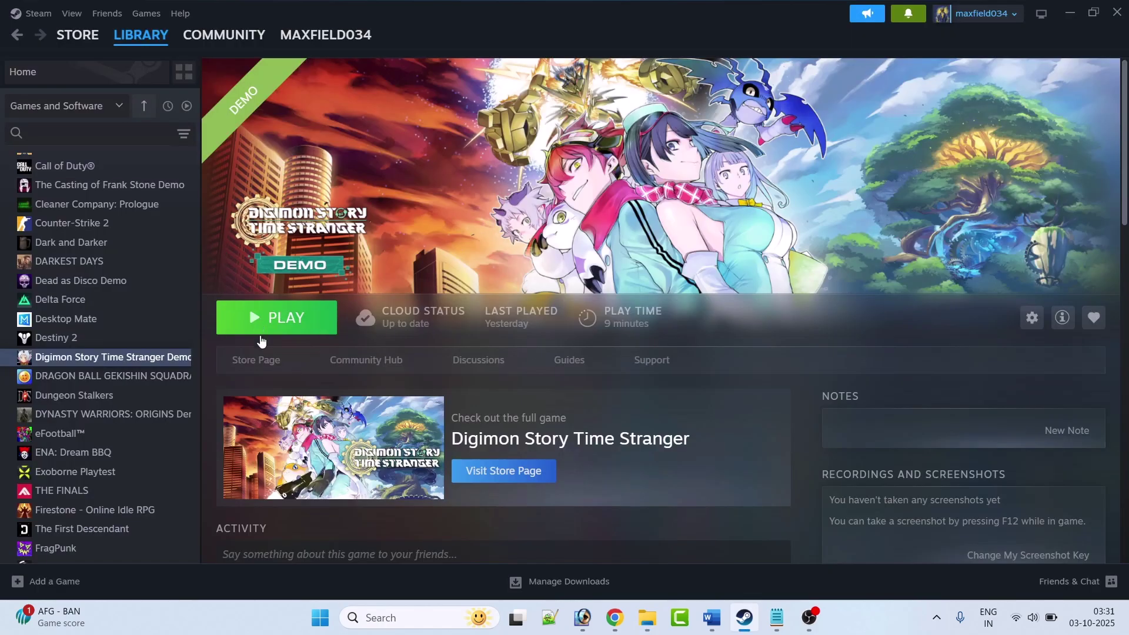
- Return to the Word document, review the Fix 2 heading, and read Fix 3 on deleting the saved game folder
key(alt+Tab)
drag(388, 471, 324, 452)
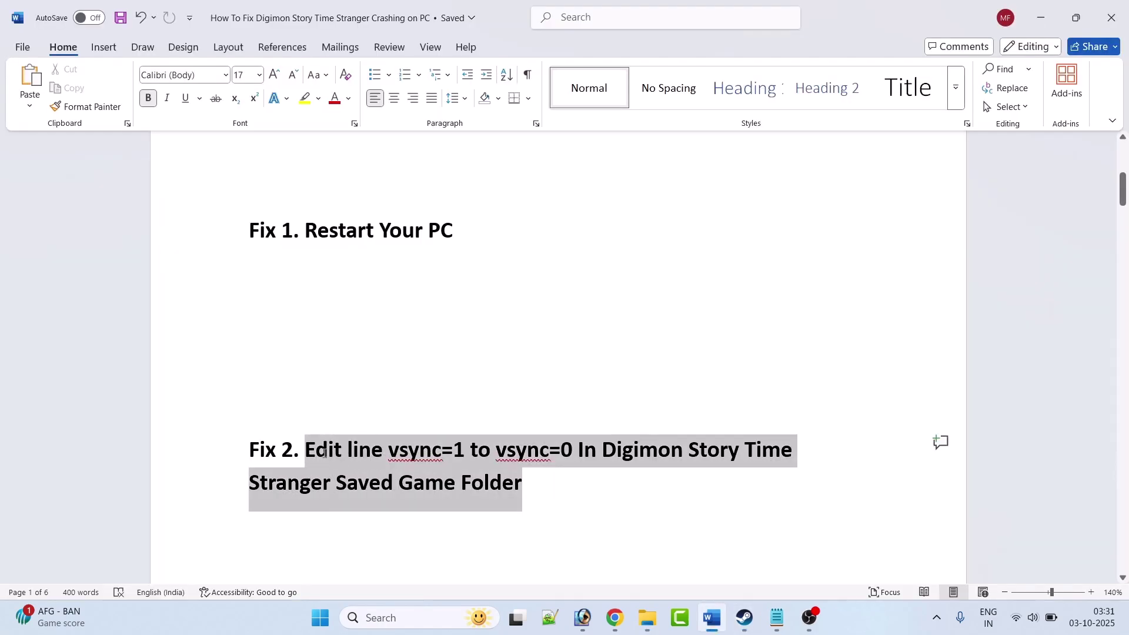
click(557, 496)
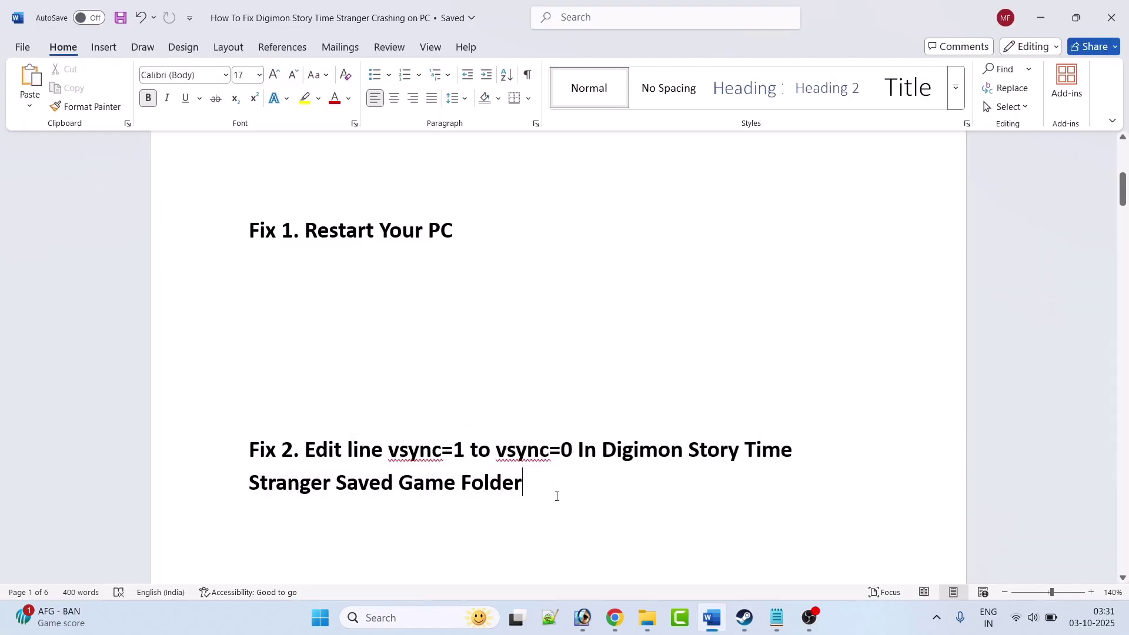
scroll(500, 285, down, 5)
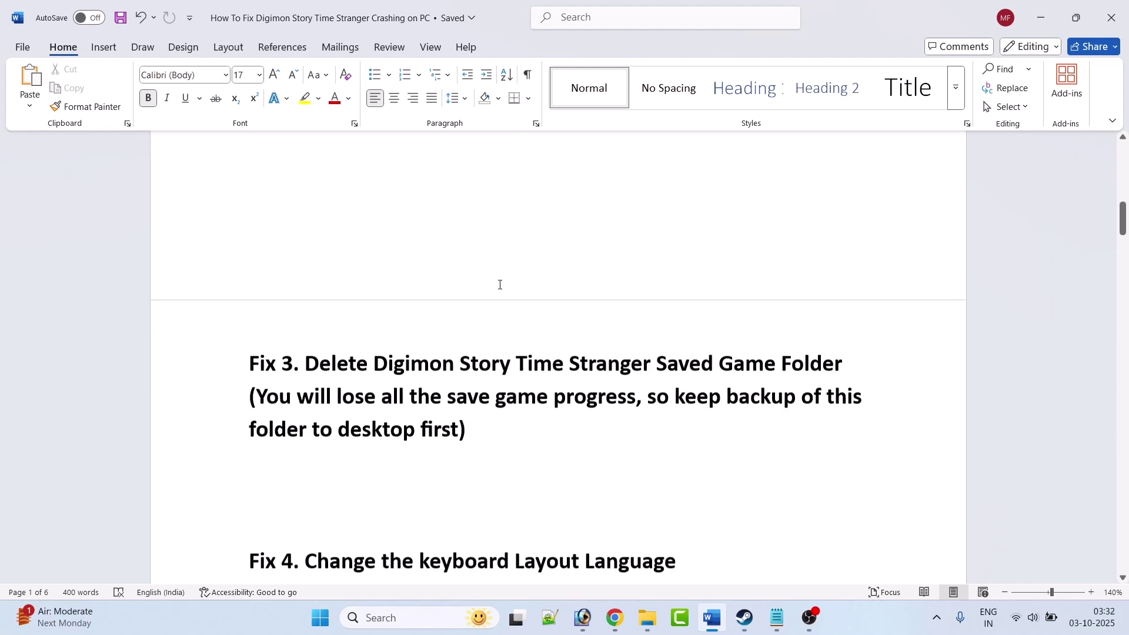
scroll(499, 285, up, 1)
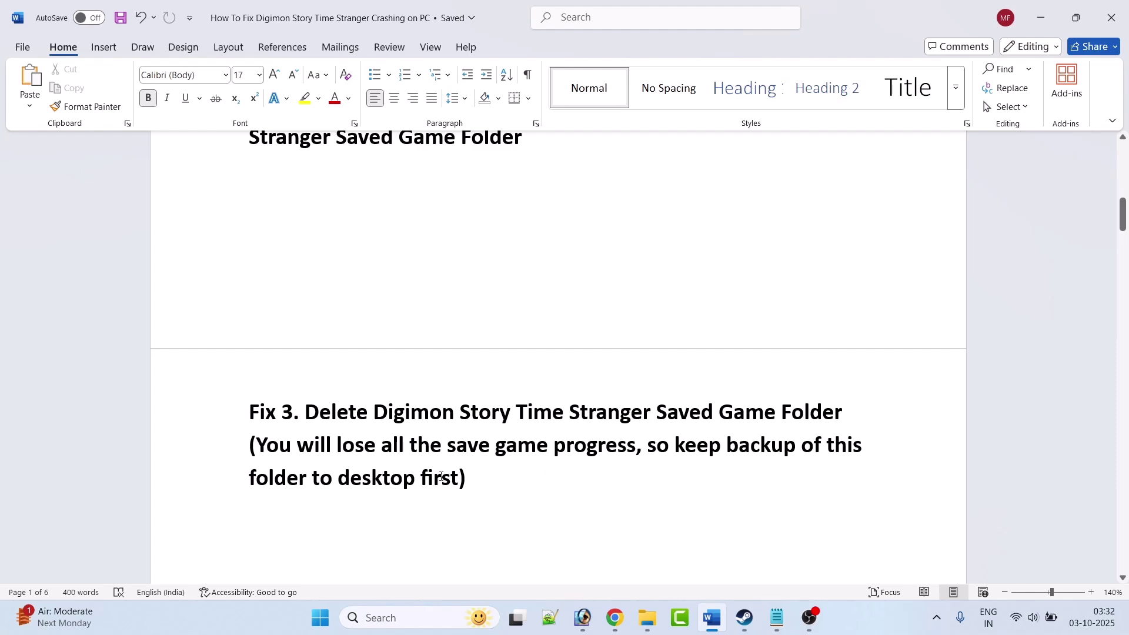
- Switch to File Explorer and open the AppData > Local folder in the user's profile on the C: drive
key(super+e)
click(174, 144)
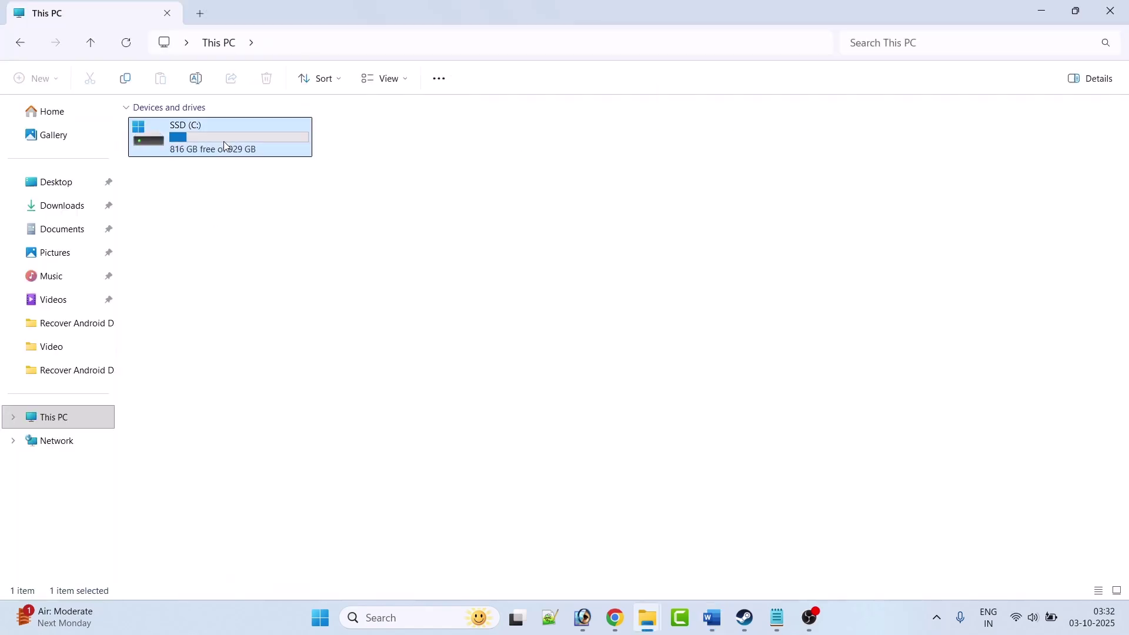
double_click(225, 146)
double_click(184, 439)
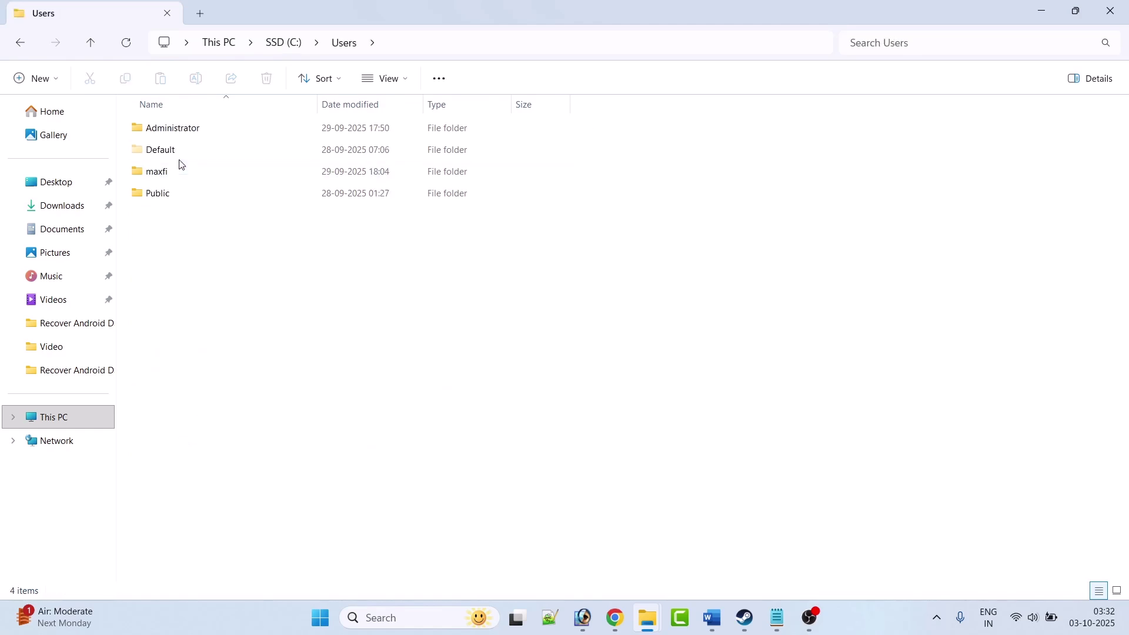
double_click(176, 178)
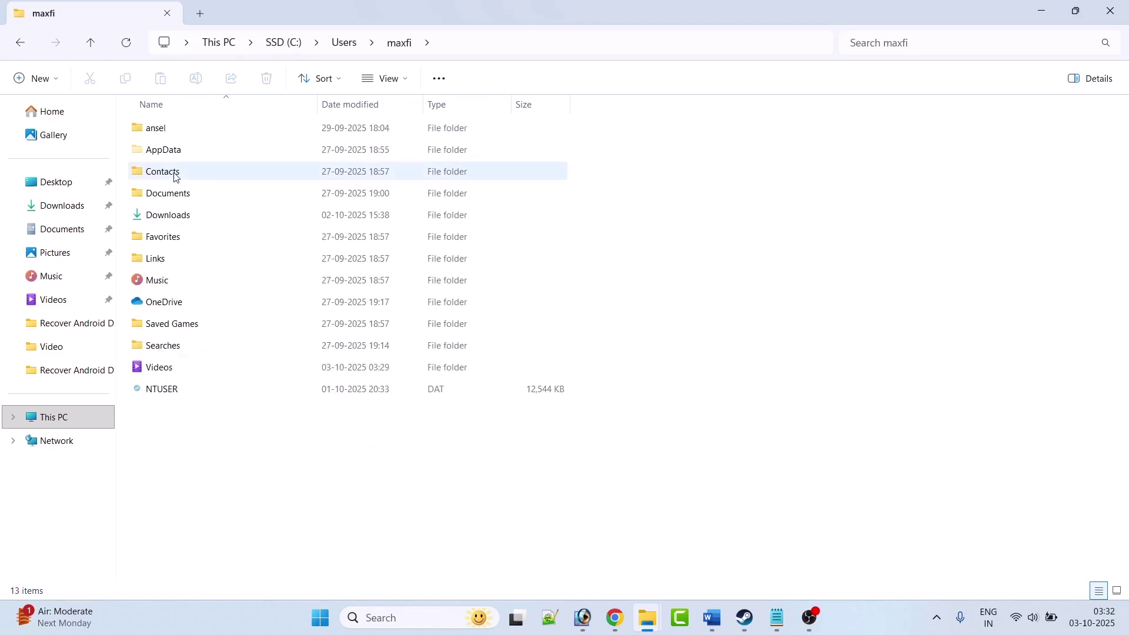
double_click(177, 154)
double_click(171, 129)
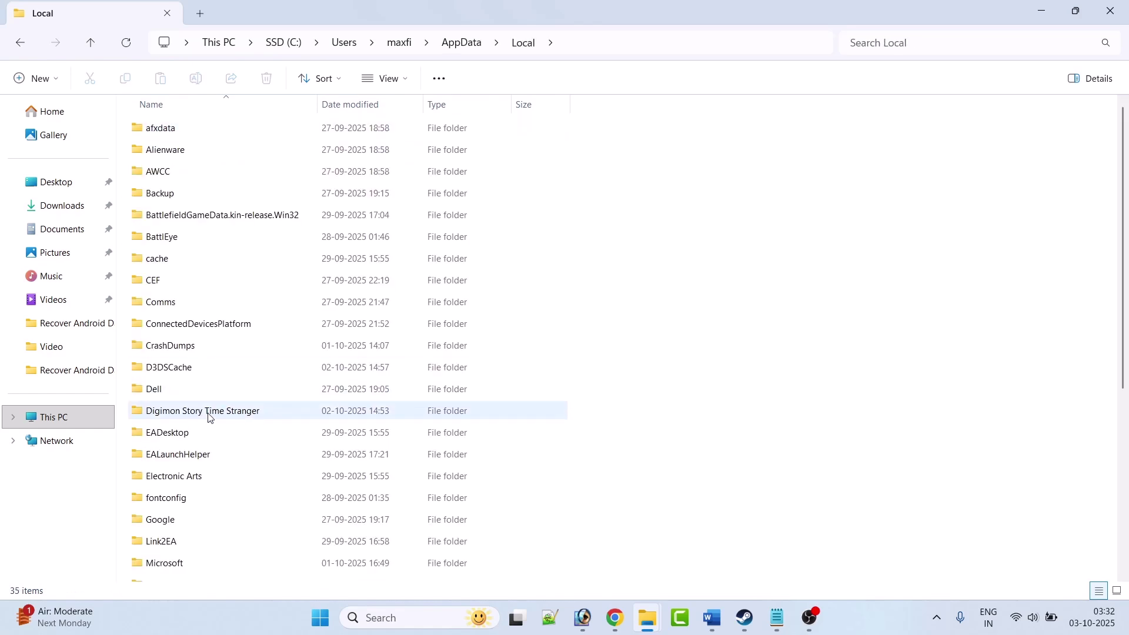
- Copy the Digimon Story Time Stranger folder as a backup of the saved game data
right_click(209, 416)
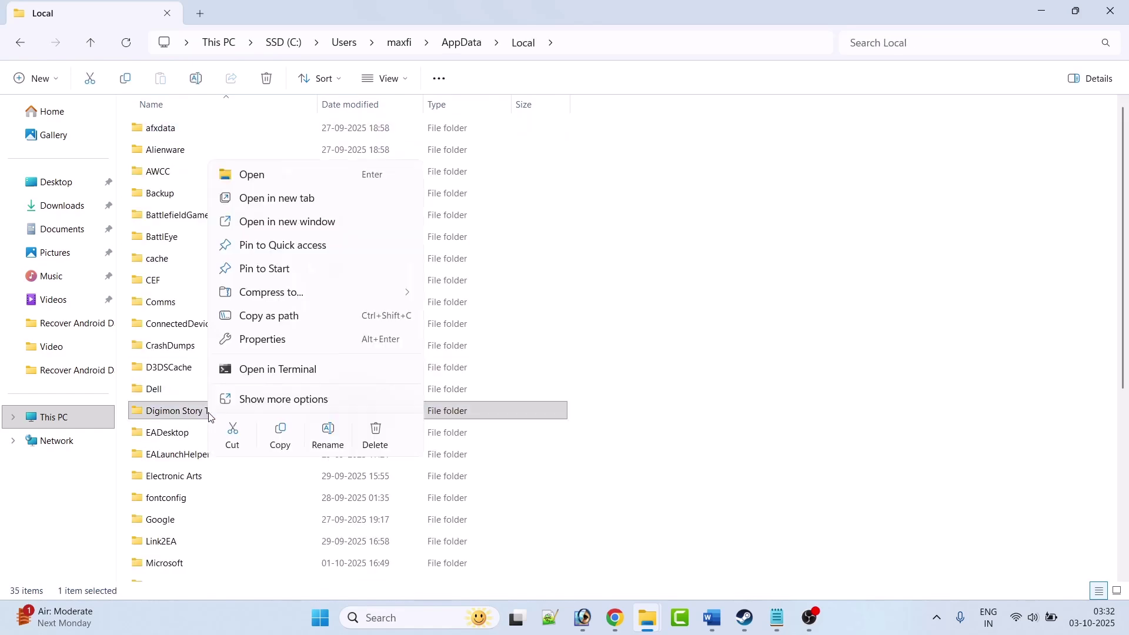
click(275, 438)
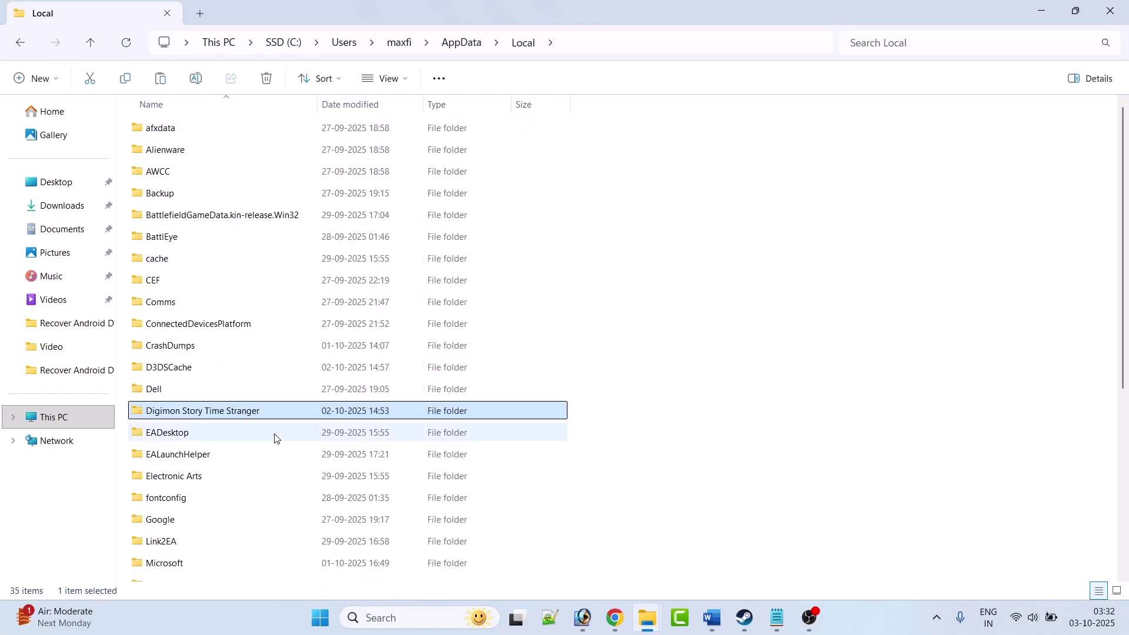
click(718, 411)
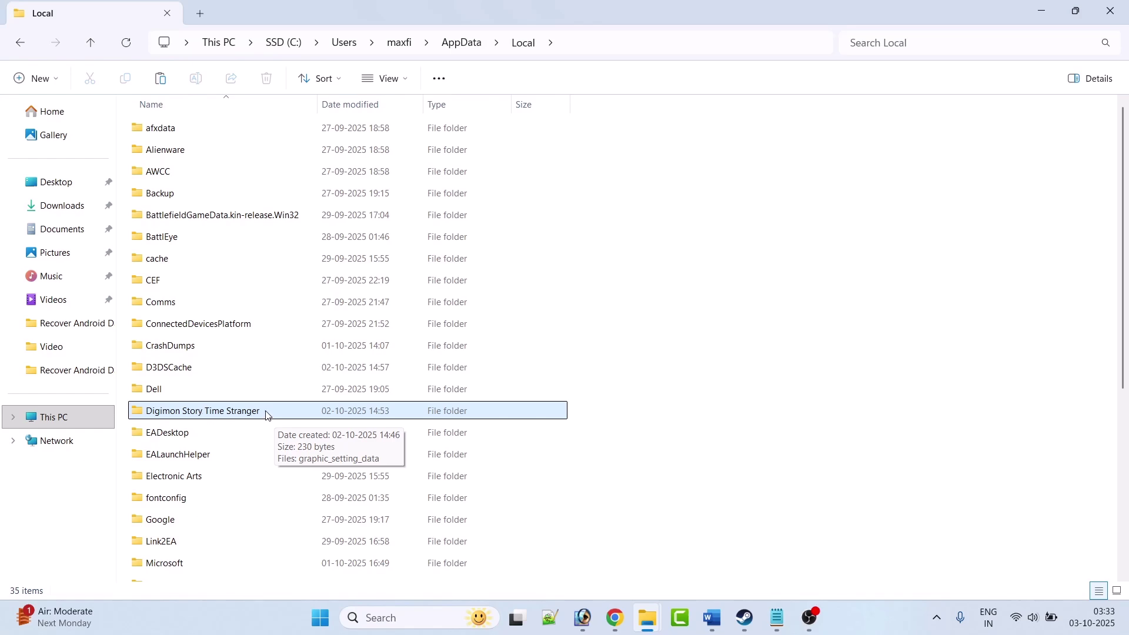
- Delete the Digimon Story Time Stranger folder from the Local folder
right_click(268, 415)
right_click(247, 412)
click(462, 436)
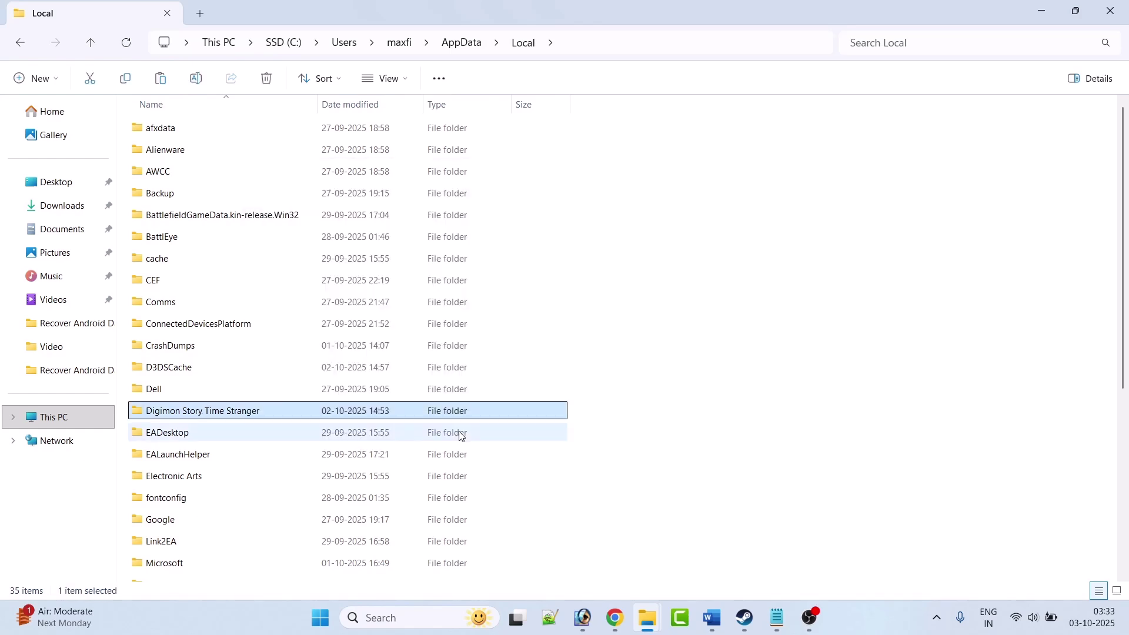
key(Delete)
- View the game's library page in Steam and return to the Word document to read Fix 4 on changing the keyboard layout language
click(746, 617)
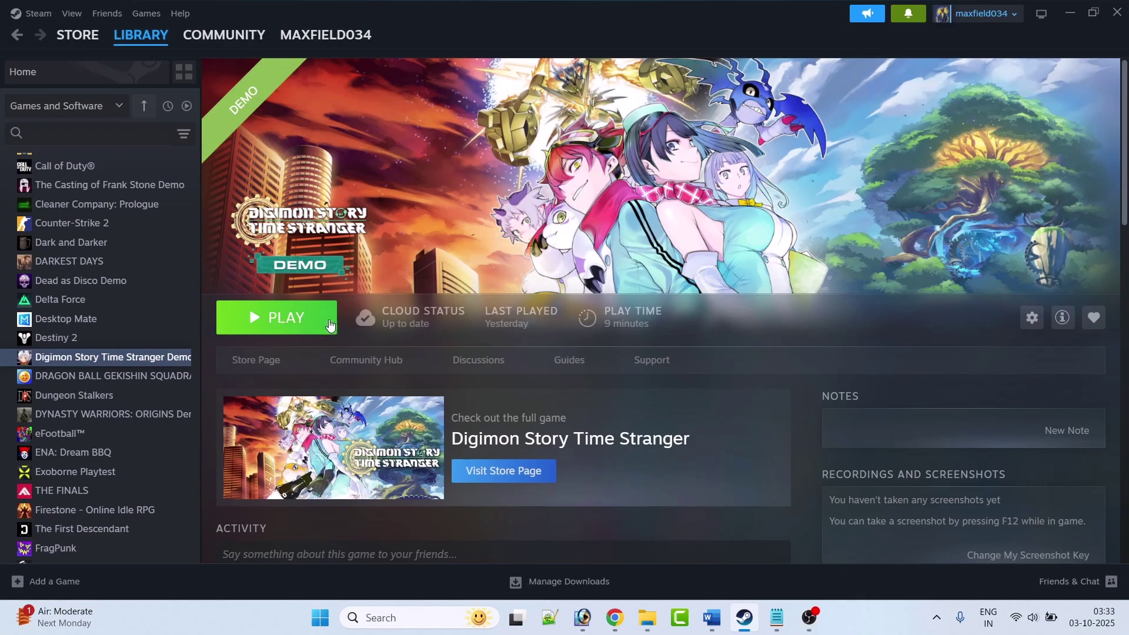
key(alt+Tab)
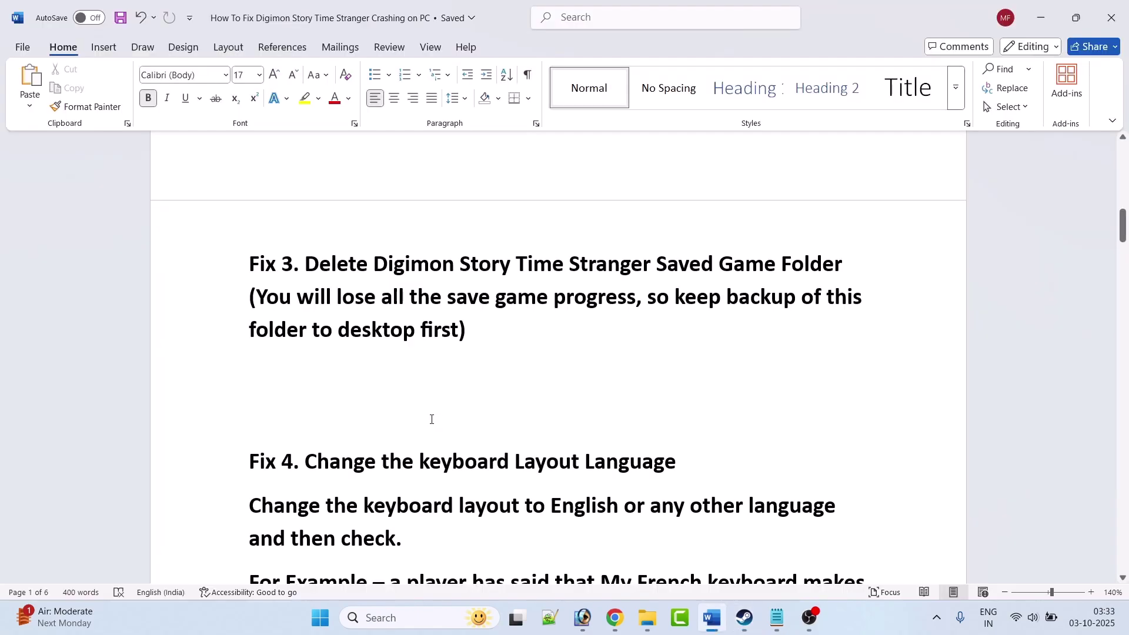
scroll(432, 419, down, 3)
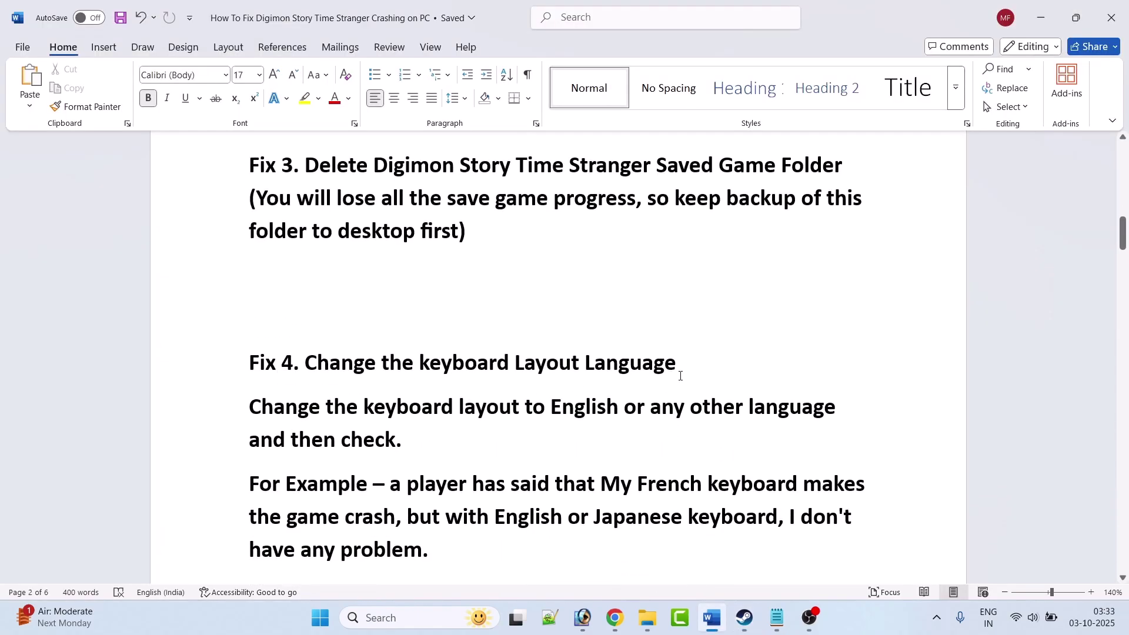
scroll(529, 365, down, 1)
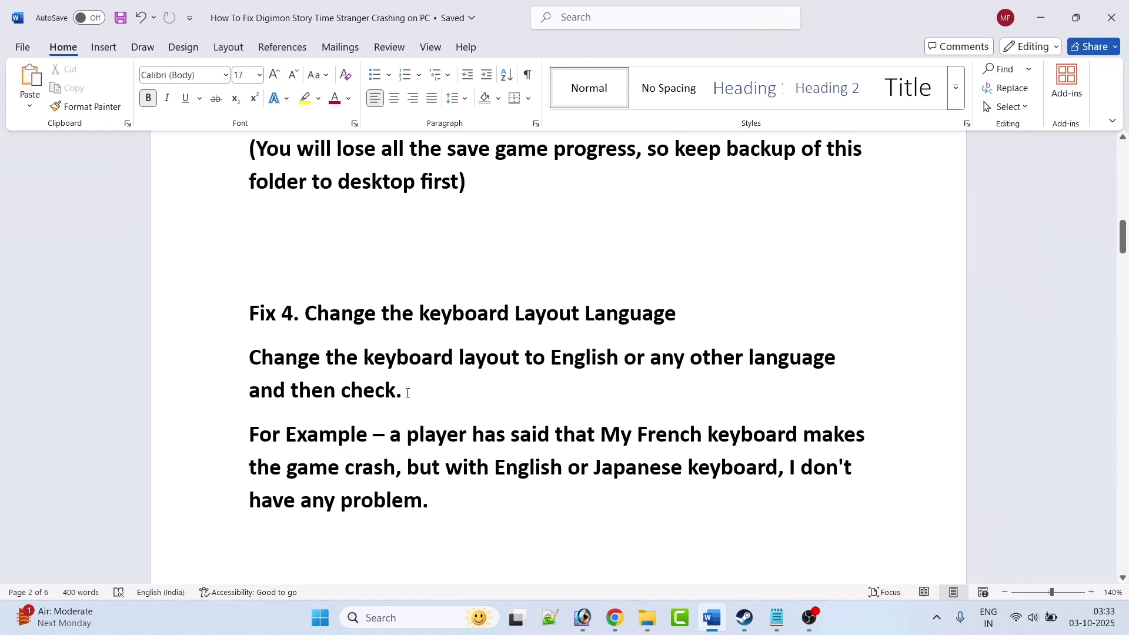
- Read the Fix 4 instructions on changing the keyboard layout language and the Fix 5 heading on verifying the game files
drag(408, 392, 284, 363)
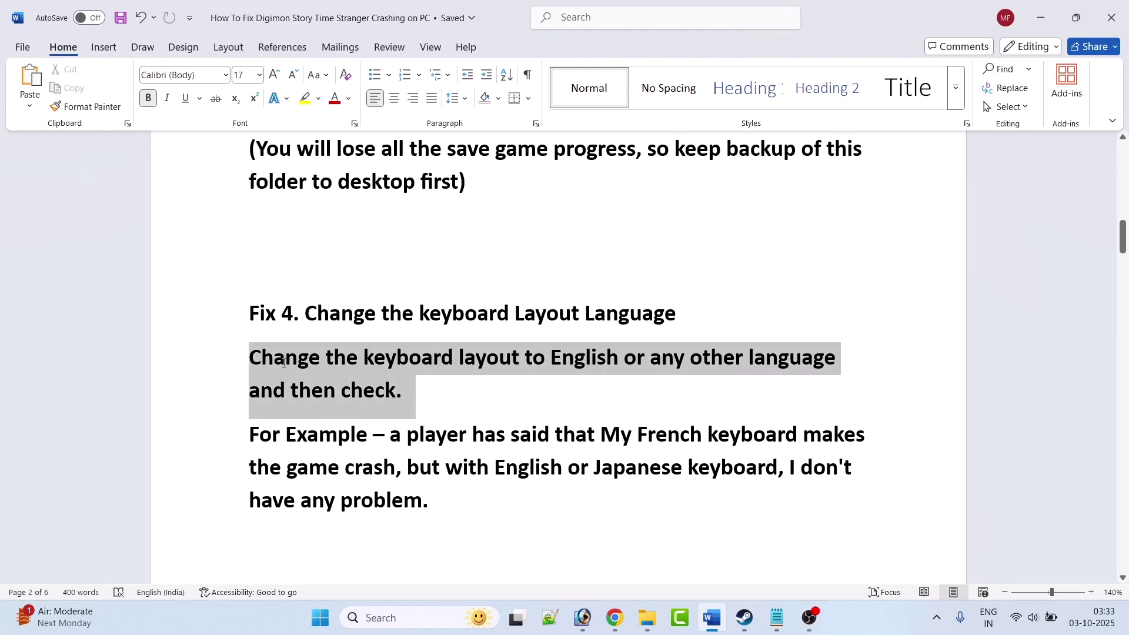
click(496, 435)
drag(409, 436, 390, 468)
click(490, 505)
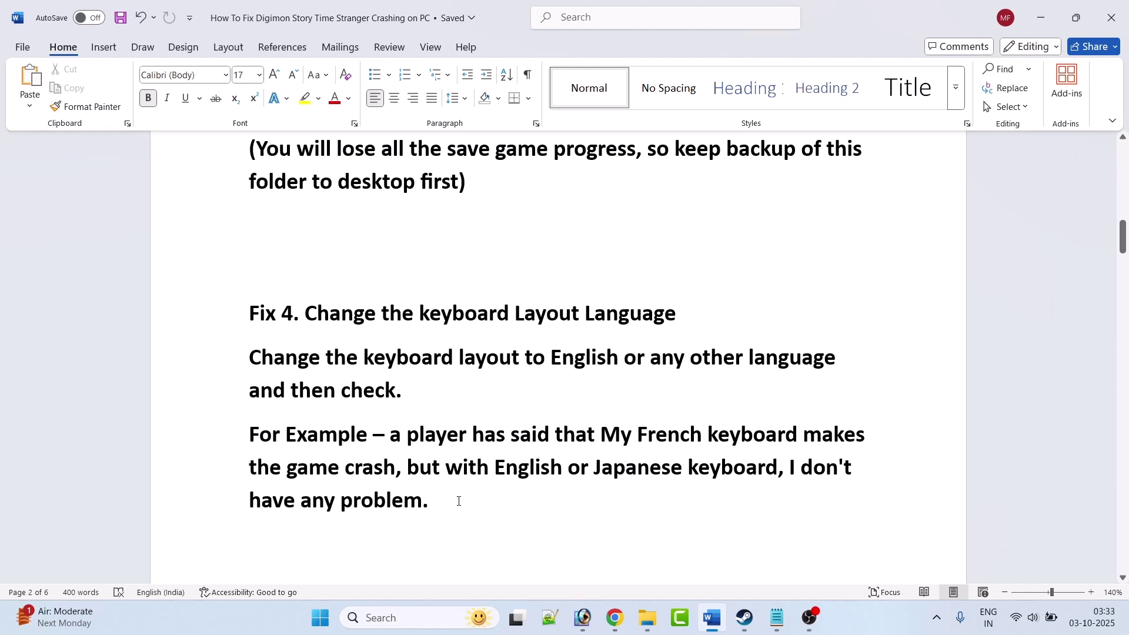
mouse_move(445, 501)
mouse_down()
mouse_move(406, 468)
mouse_move(250, 436)
mouse_move(447, 501)
mouse_up()
scroll(522, 510, down, 4)
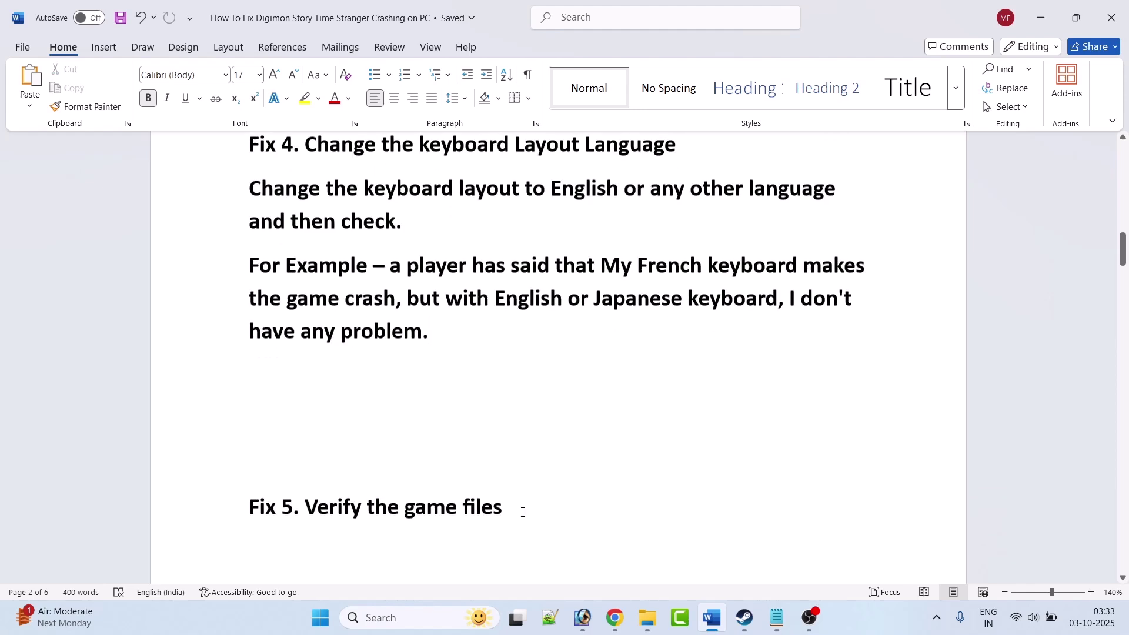
drag(522, 485, 304, 479)
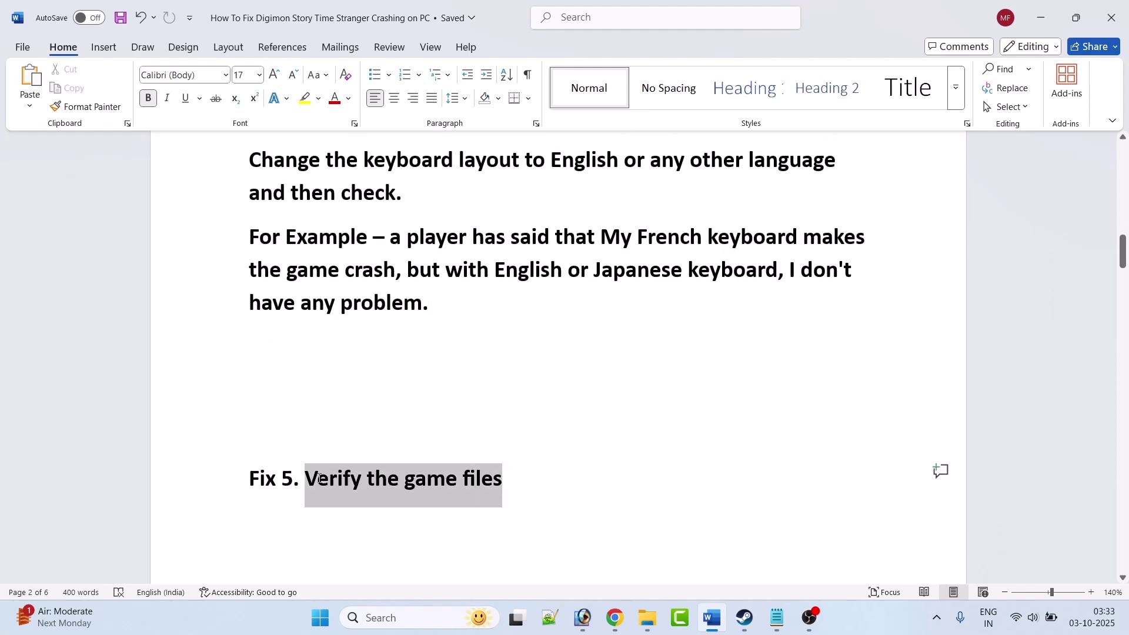
- Switch to Steam and open the Installed Files properties of Digimon Story Time Stranger Demo, where the file integrity check is offered
click(743, 569)
click(744, 618)
mouse_move(143, 44)
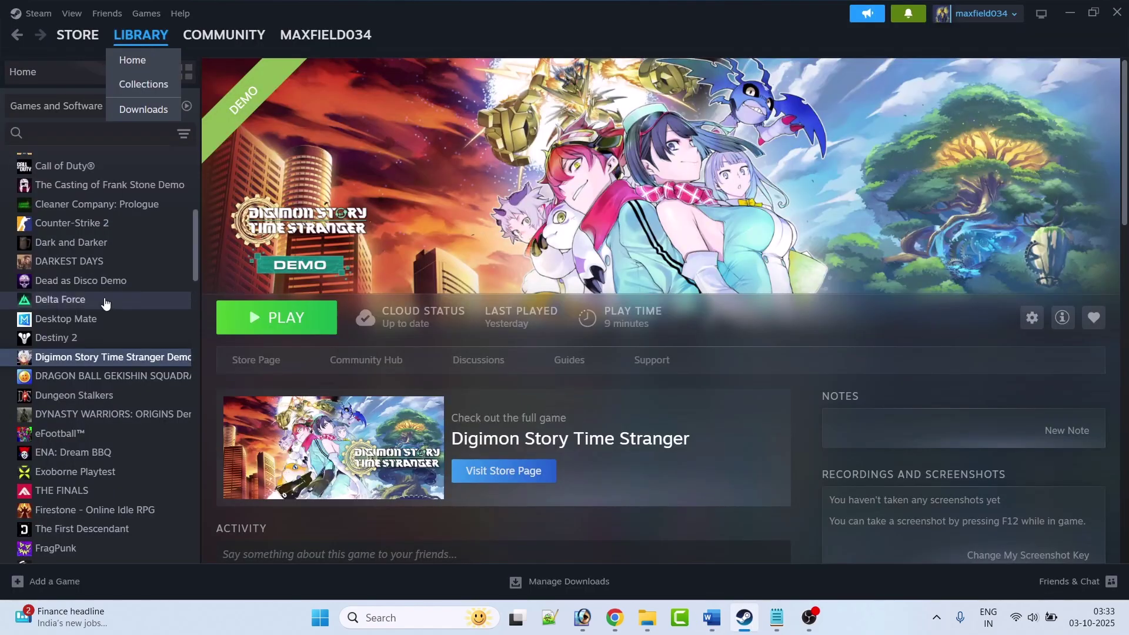
right_click(109, 357)
click(158, 473)
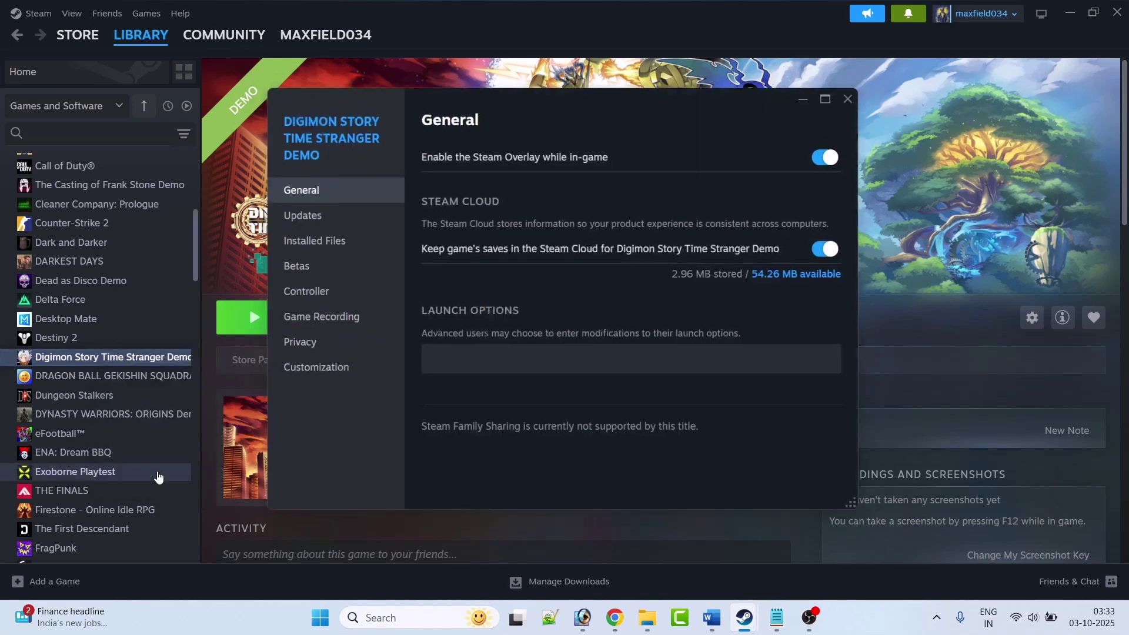
click(333, 248)
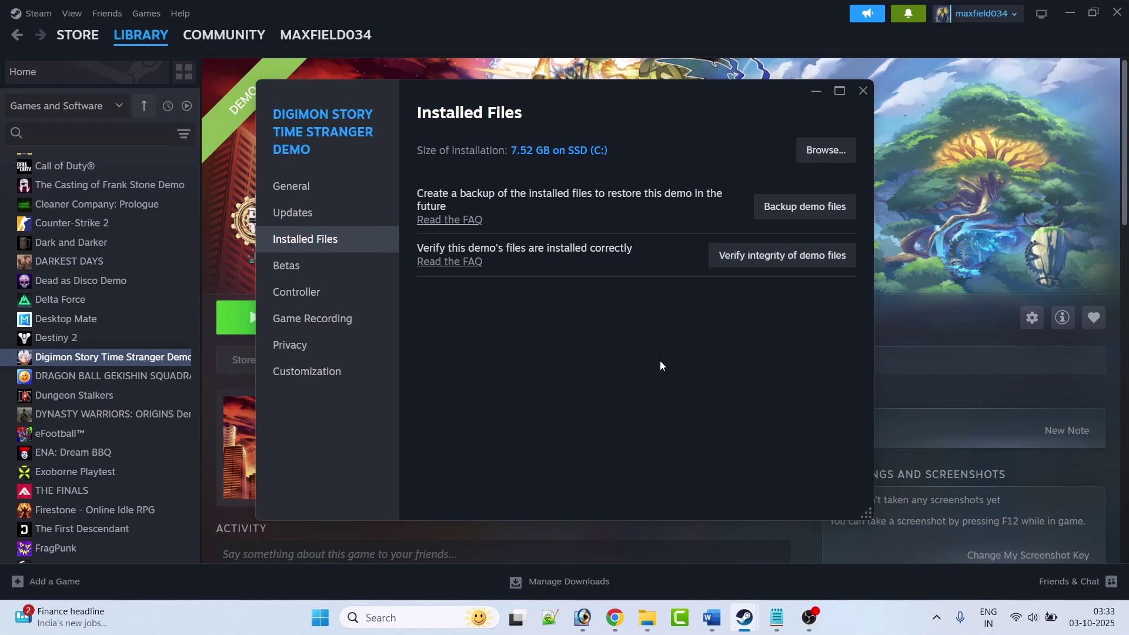
- Return to the Word document and read Fix 6 on modifying the game launch options
key(alt+Tab)
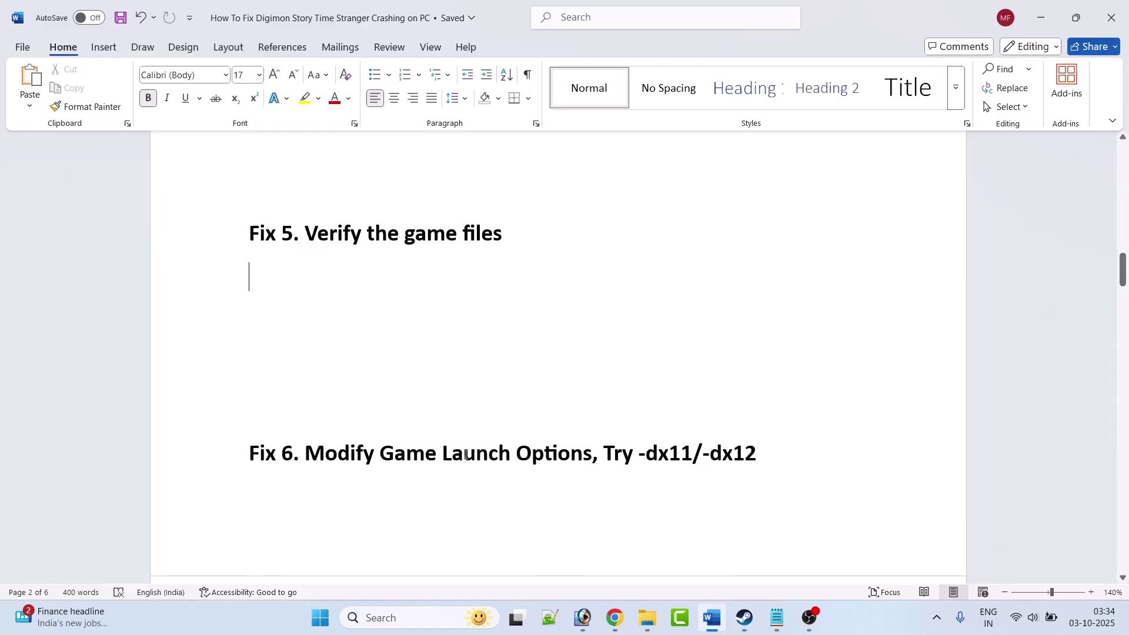
drag(312, 459, 759, 461)
click(611, 495)
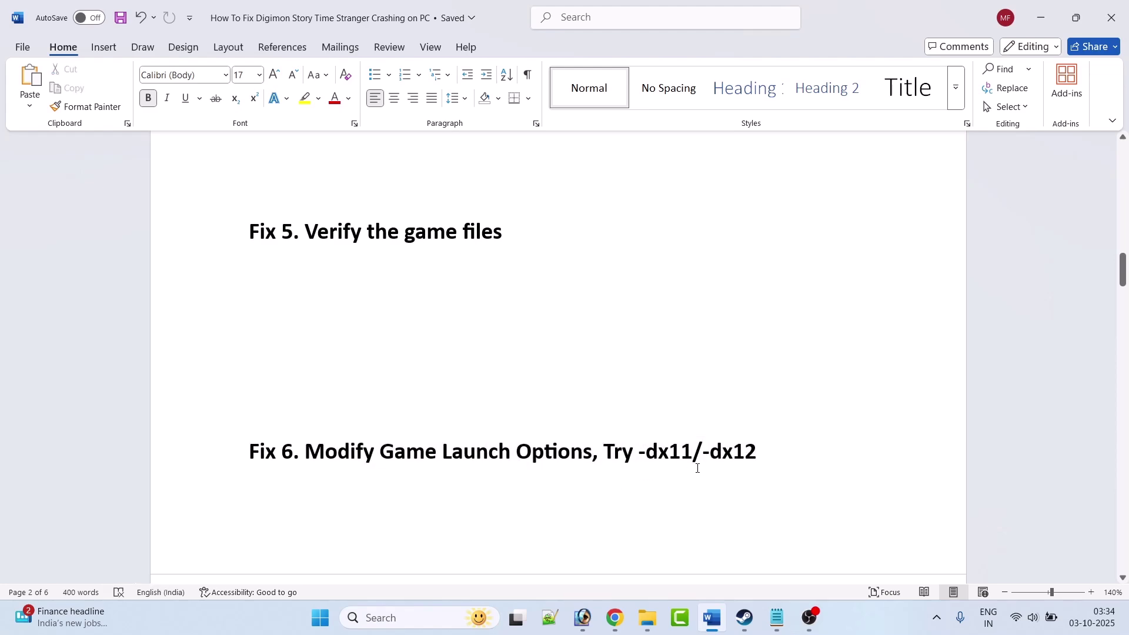
- Switch to Steam and set the launch options of Digimon Story Time Stranger Demo to -dx11
click(744, 618)
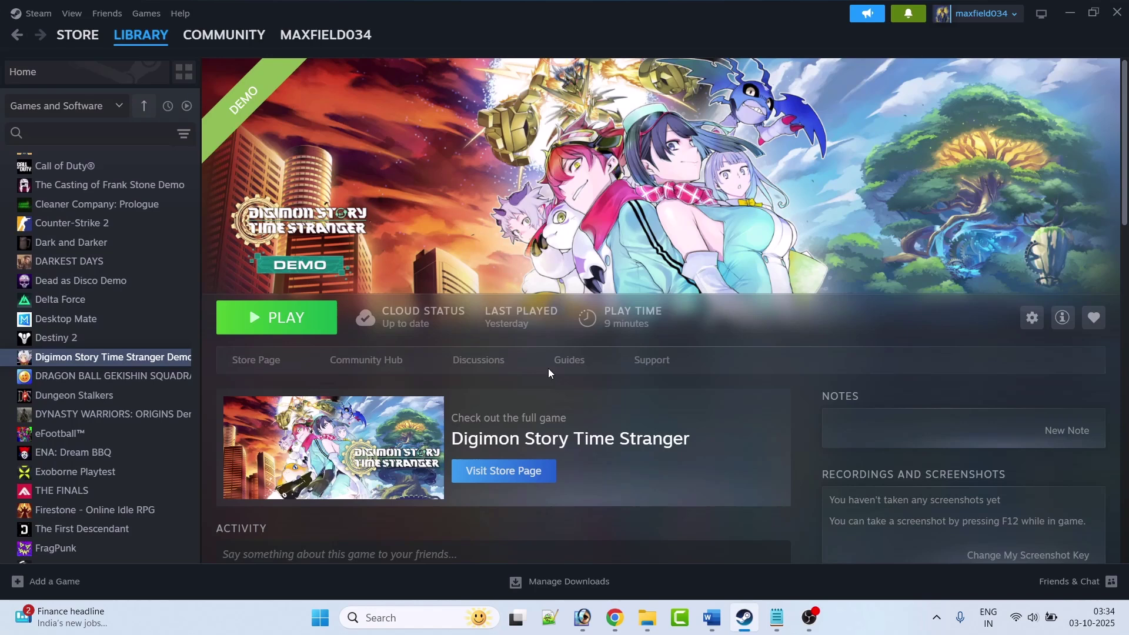
right_click(109, 360)
click(148, 473)
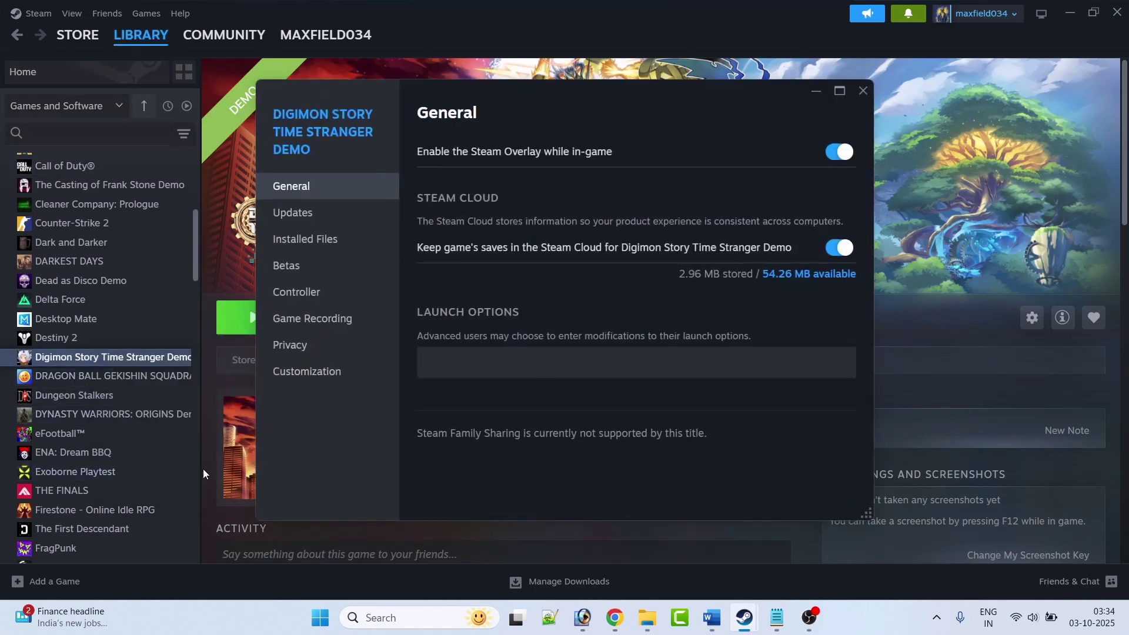
click(493, 359)
click(862, 90)
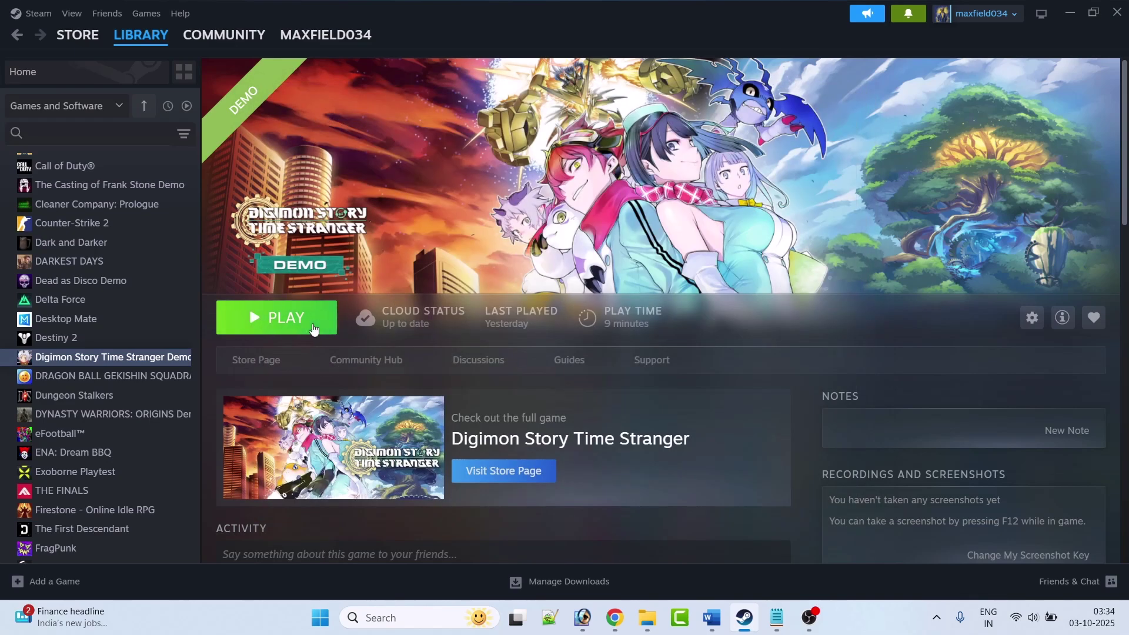
- Change the launch options of Digimon Story Time Stranger Demo to -dx12
right_click(100, 356)
click(147, 467)
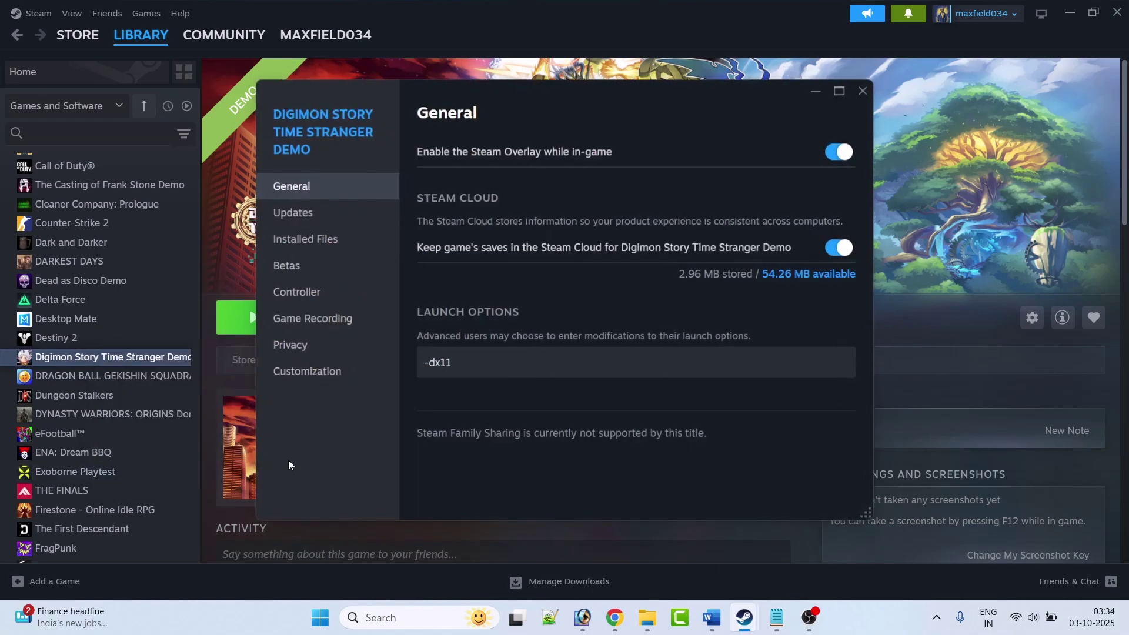
click(503, 362)
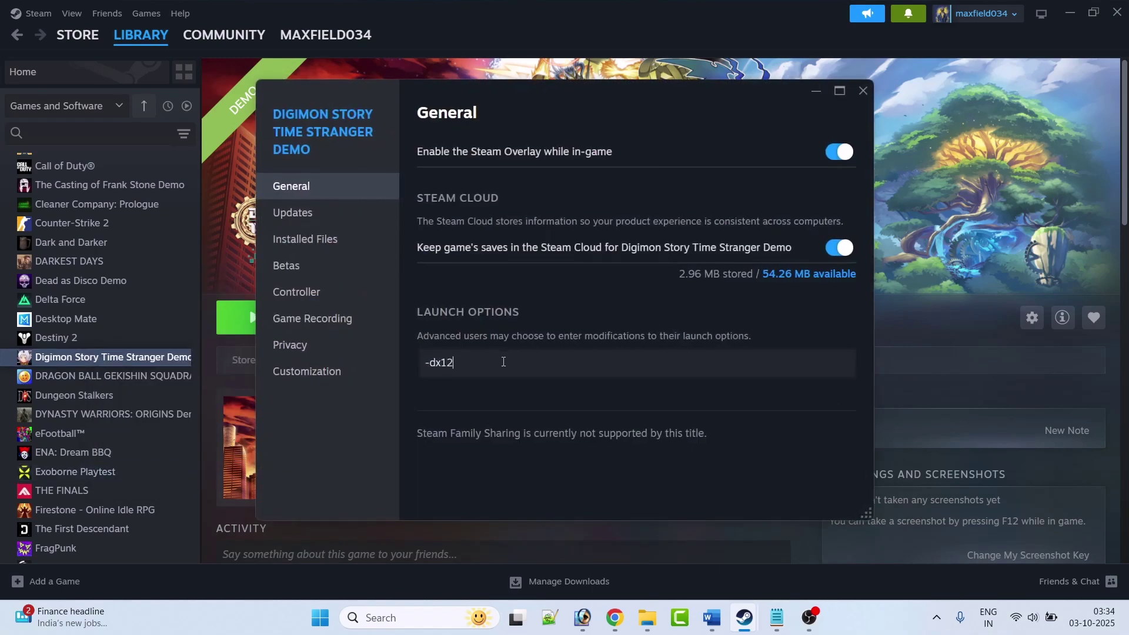
text(2)
click(864, 91)
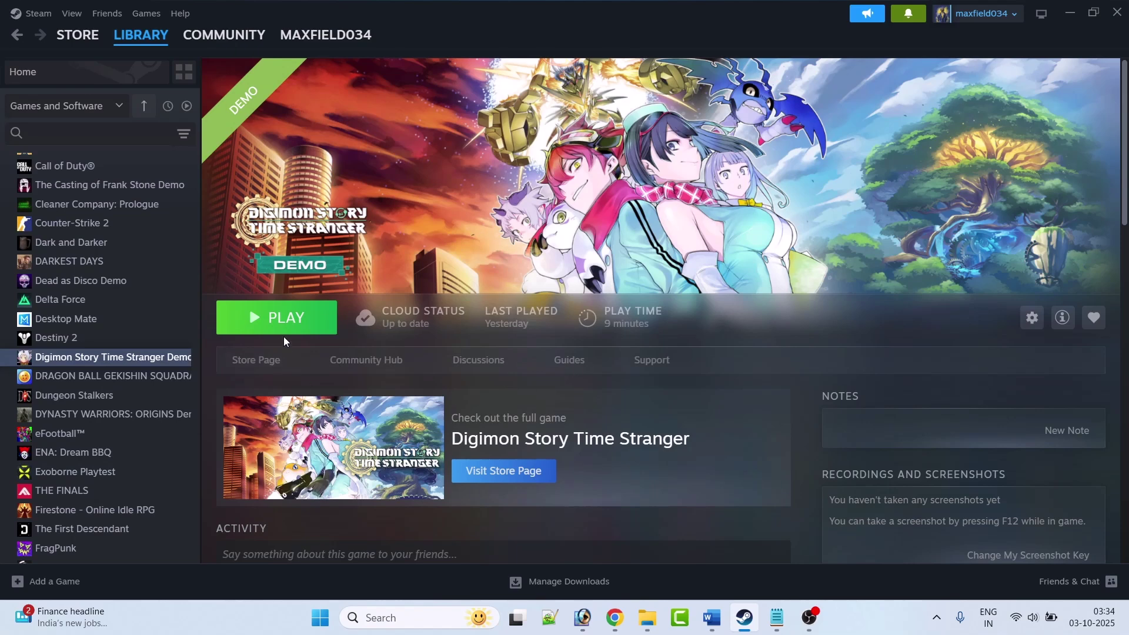
- Clear the launch options of Digimon Story Time Stranger Demo and close its properties
right_click(135, 362)
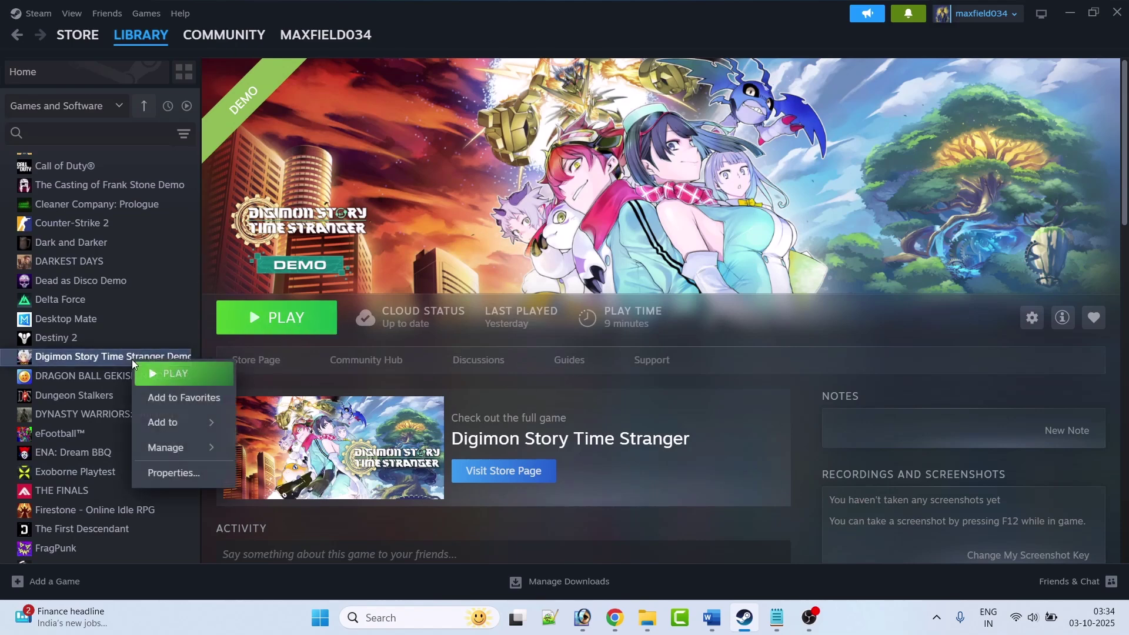
click(194, 471)
drag(474, 361, 424, 368)
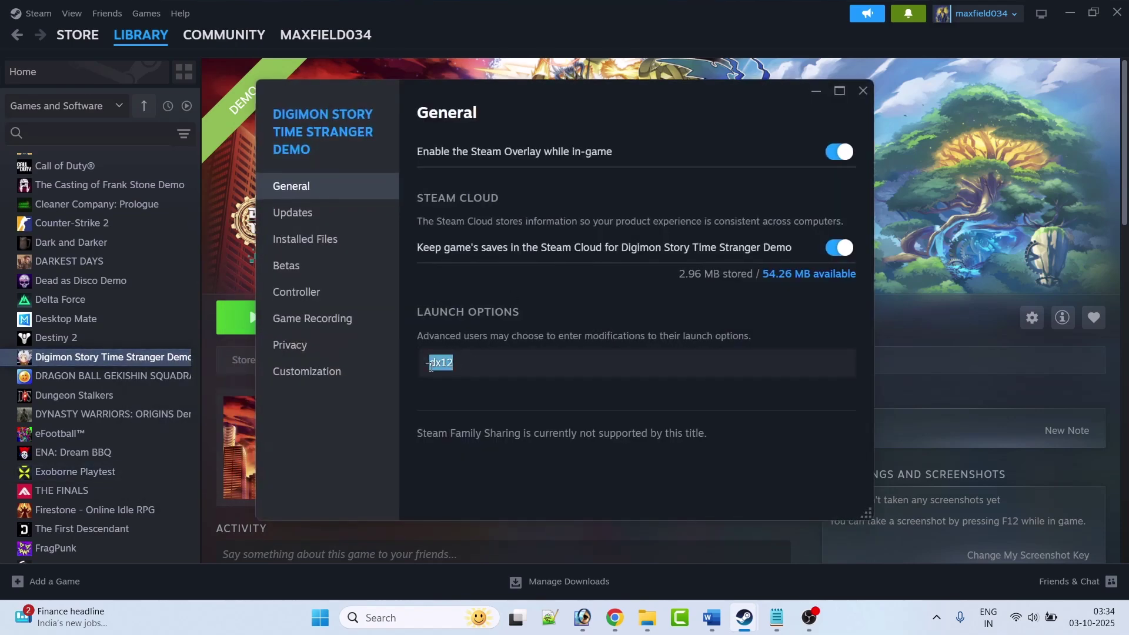
key(BackSpace)
click(863, 90)
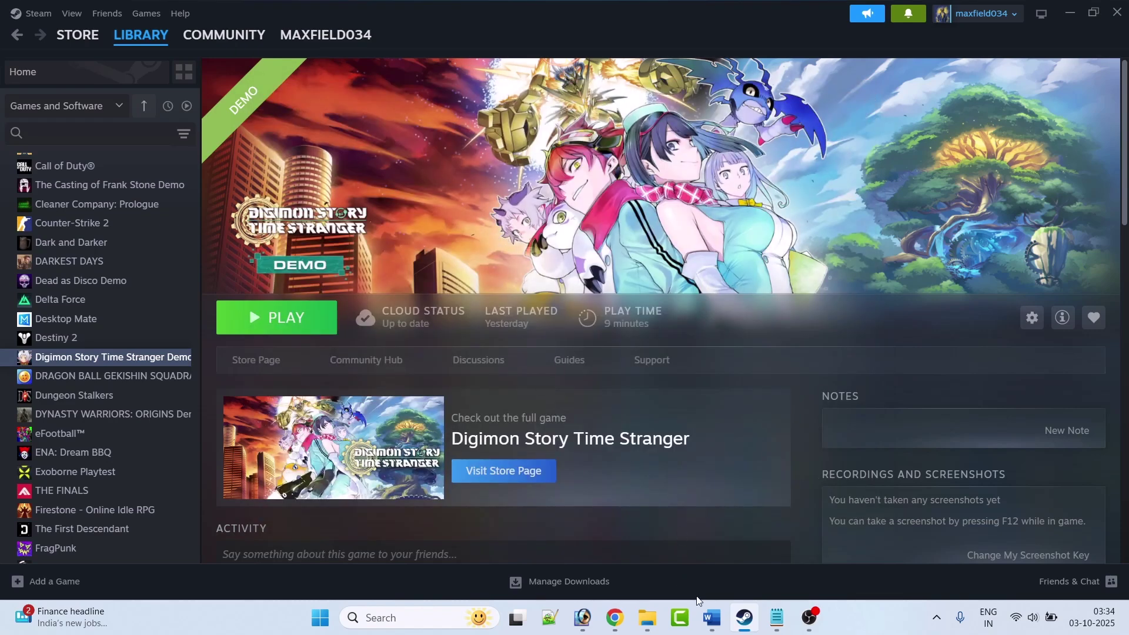
- Read Fix 7 in the Word document, and open the game's local files folder from Steam in a maximized window
click(712, 618)
scroll(365, 385, down, 4)
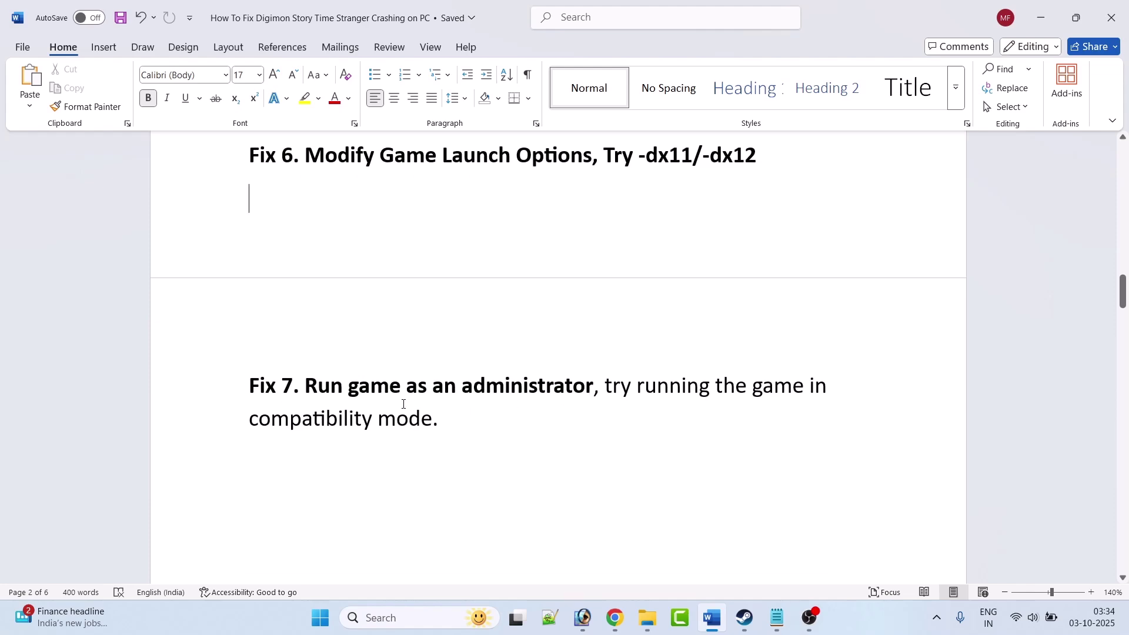
click(746, 617)
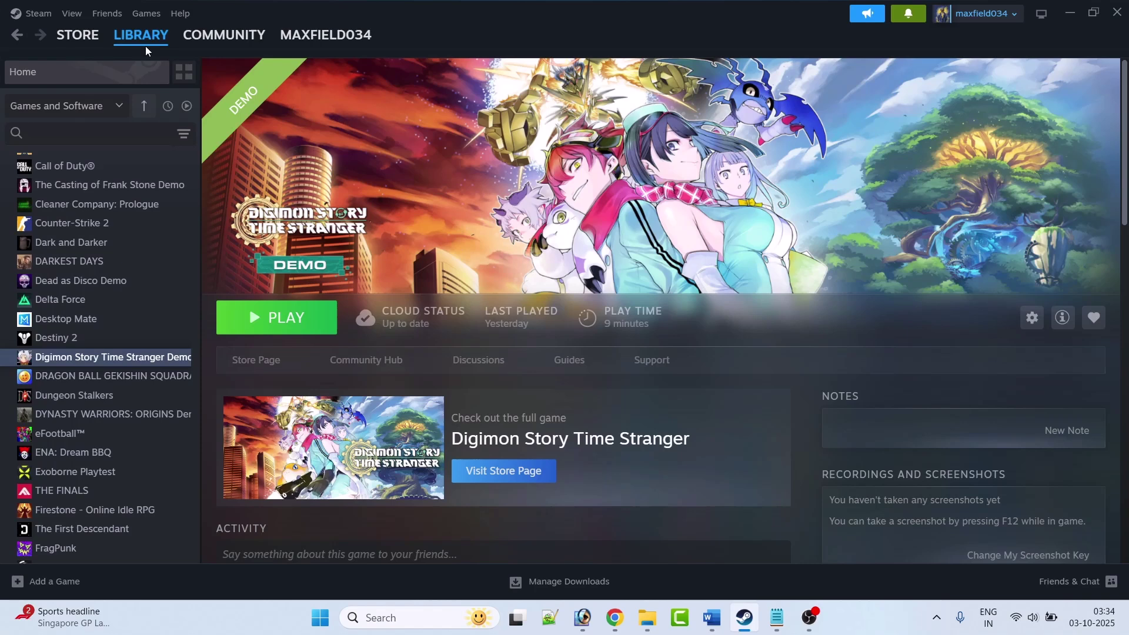
right_click(114, 362)
mouse_move(151, 445)
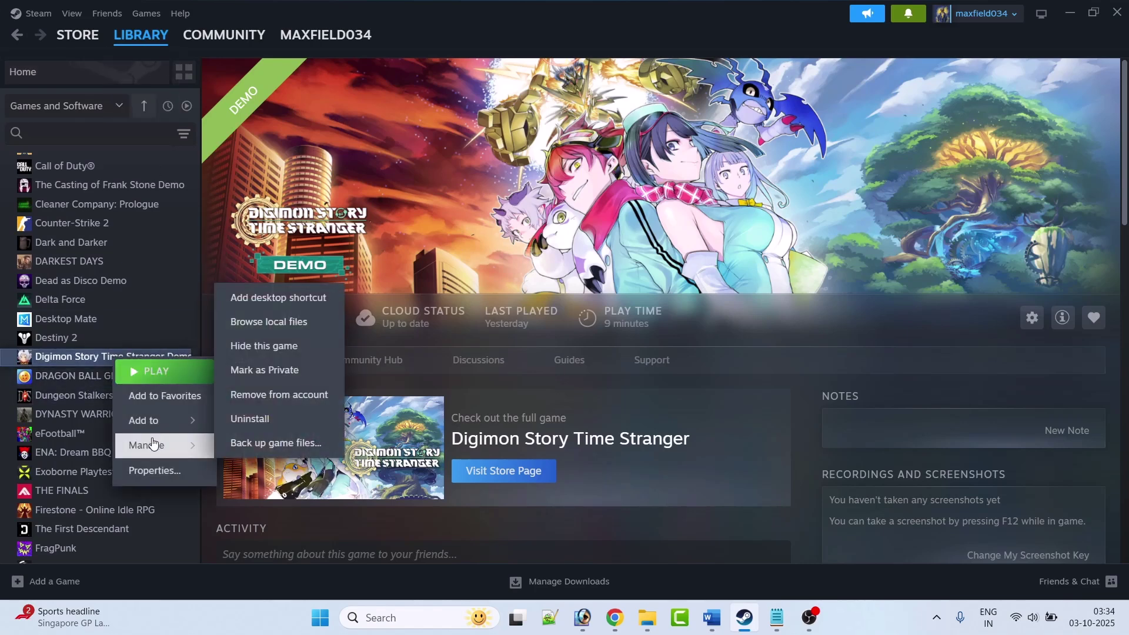
click(270, 321)
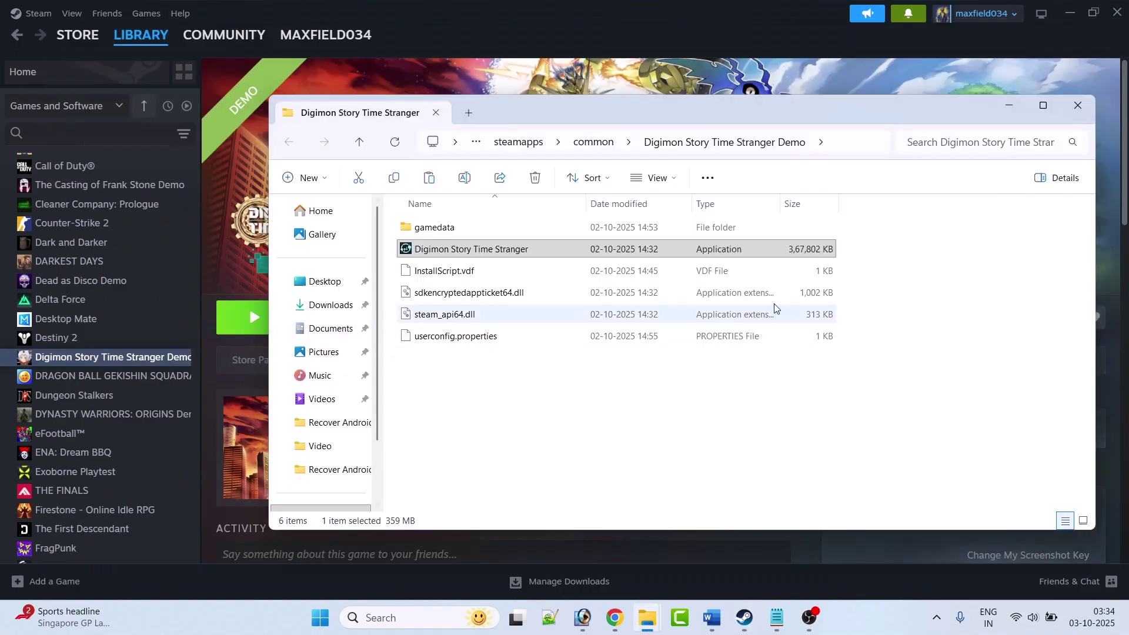
click(1050, 113)
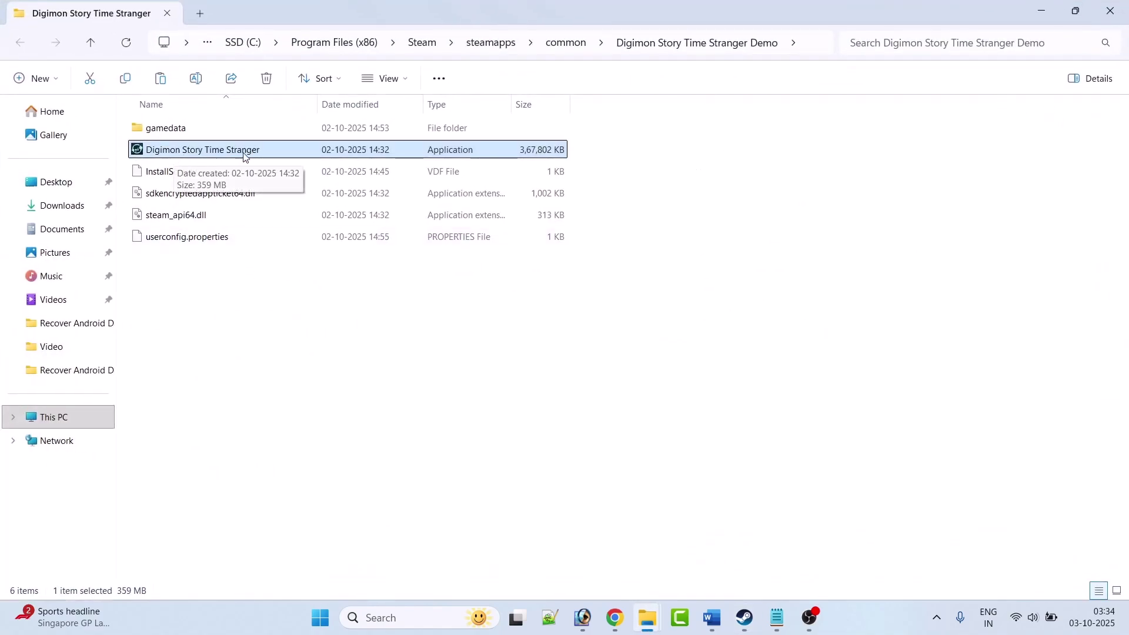
- Set the Digimon Story Time Stranger application to run as an administrator in its compatibility properties and apply the change
right_click(266, 155)
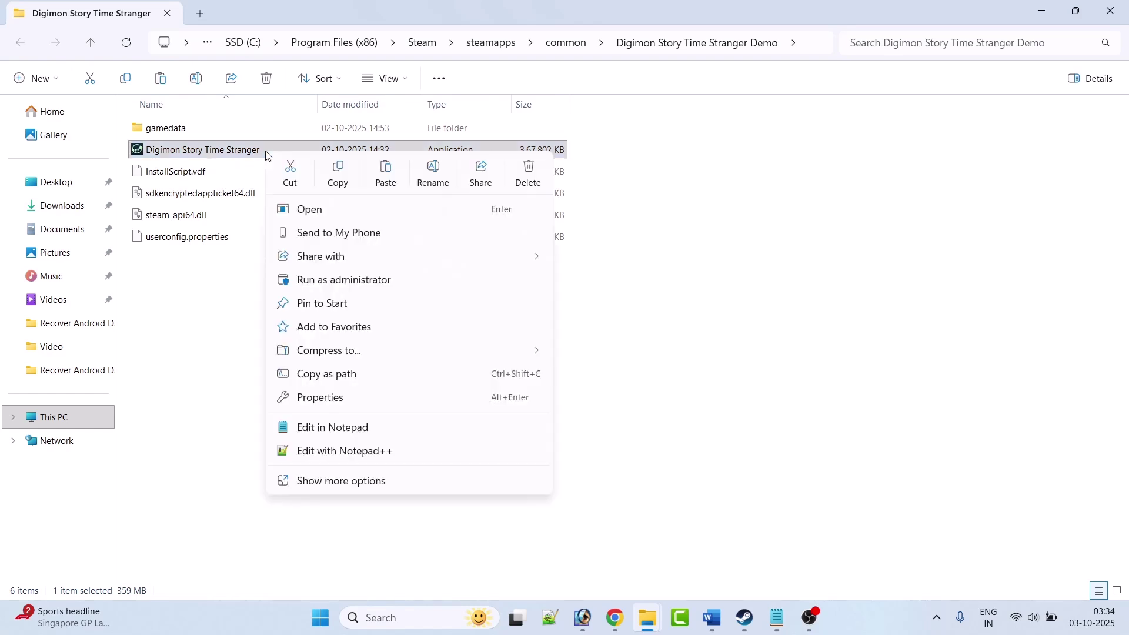
click(346, 396)
click(412, 202)
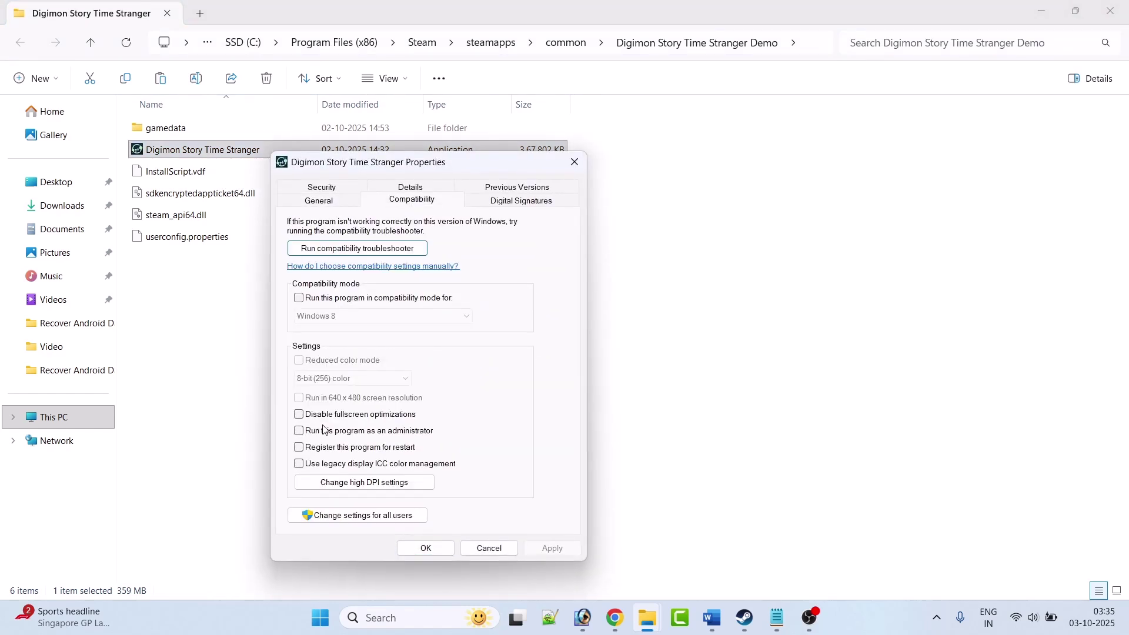
click(300, 433)
click(552, 548)
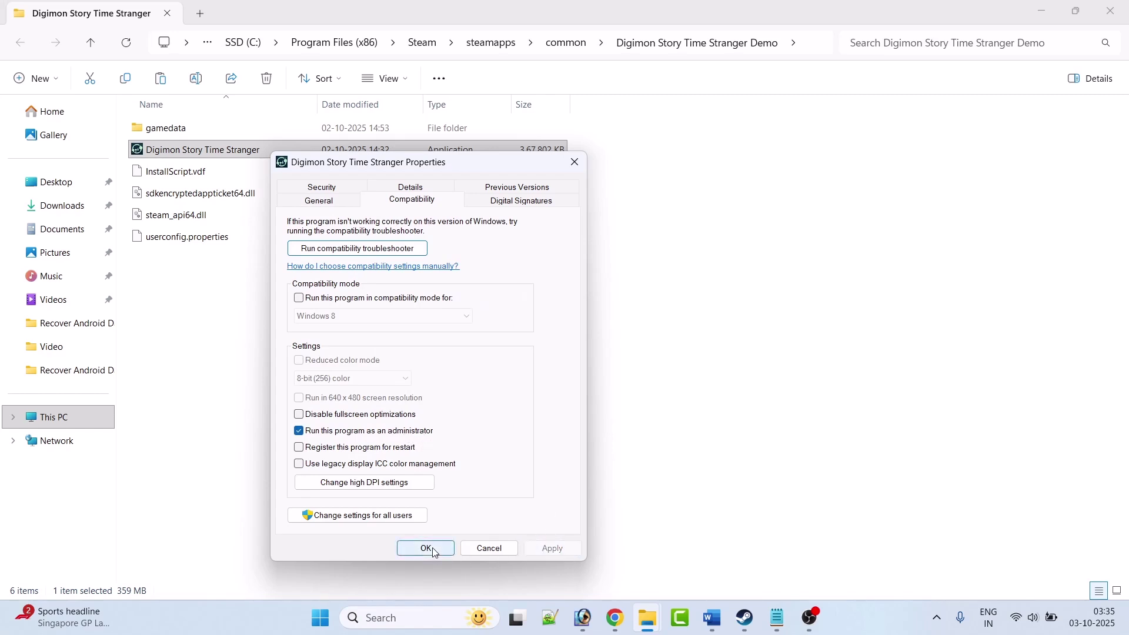
click(166, 154)
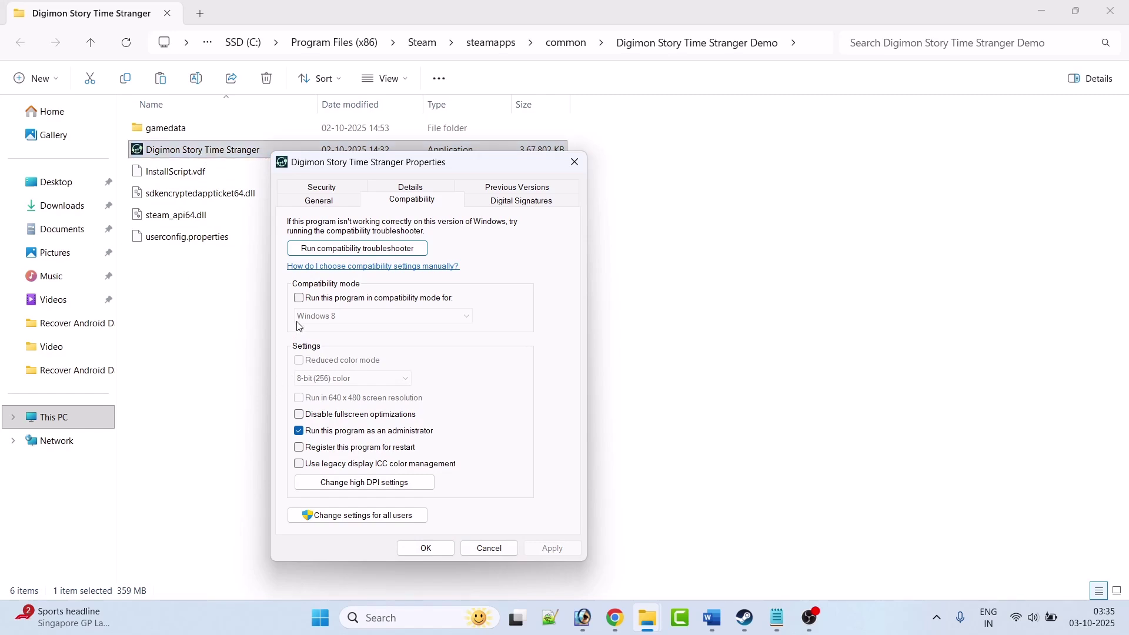
- Enable compatibility mode for Windows 8 on the game application and apply it
click(299, 299)
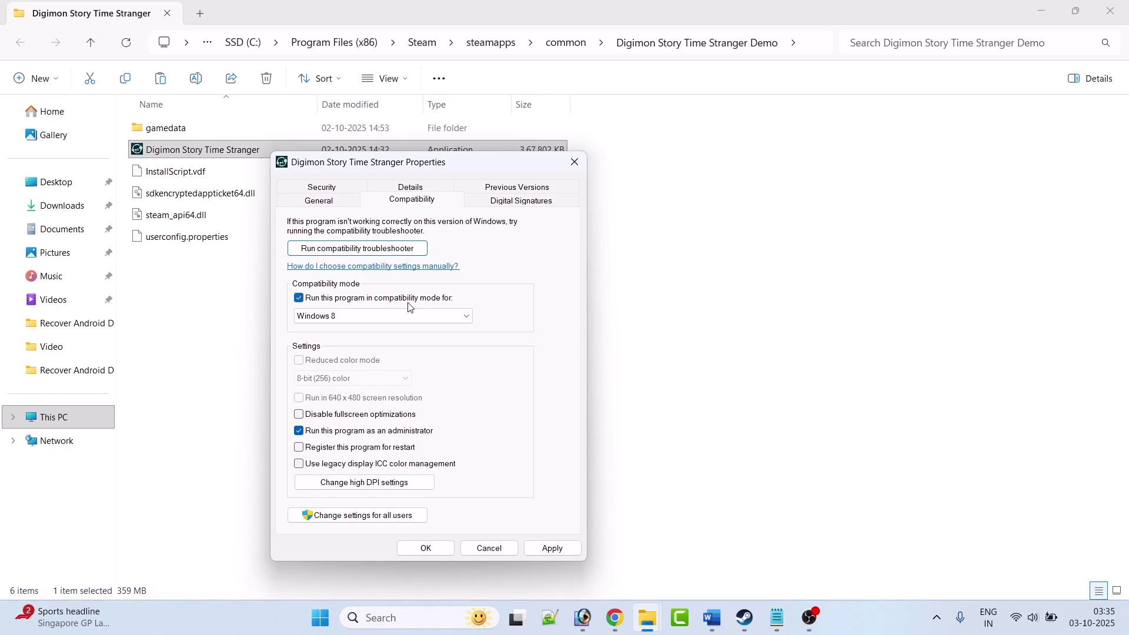
click(439, 311)
click(355, 369)
click(553, 548)
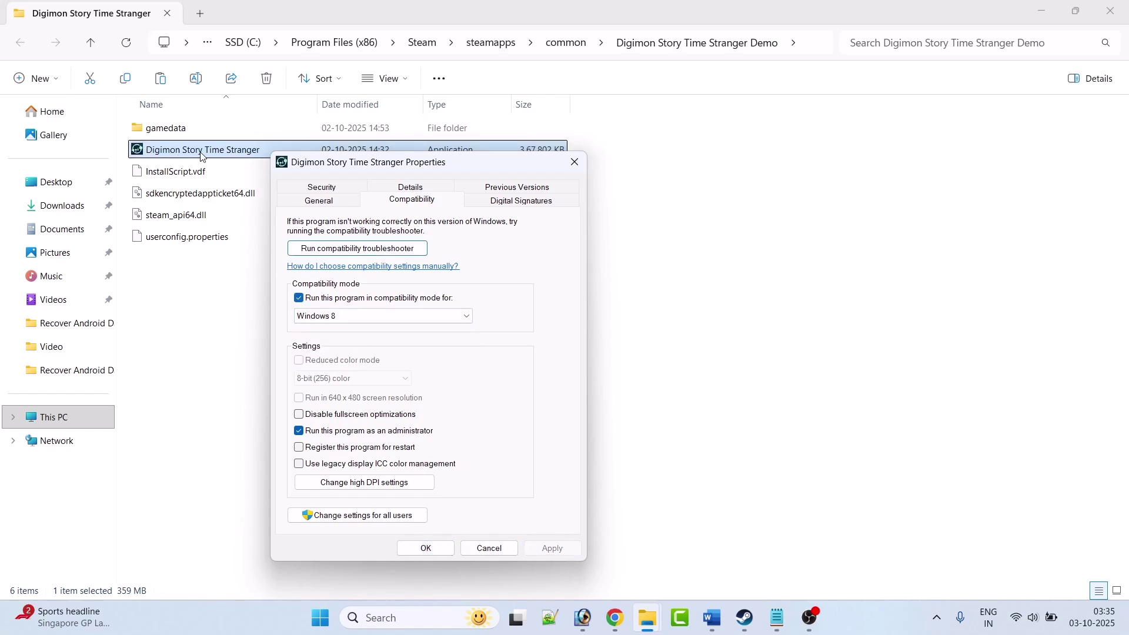
- Switch the game application's compatibility mode to Windows 7 and disable fullscreen optimizations, applying each change
click(358, 316)
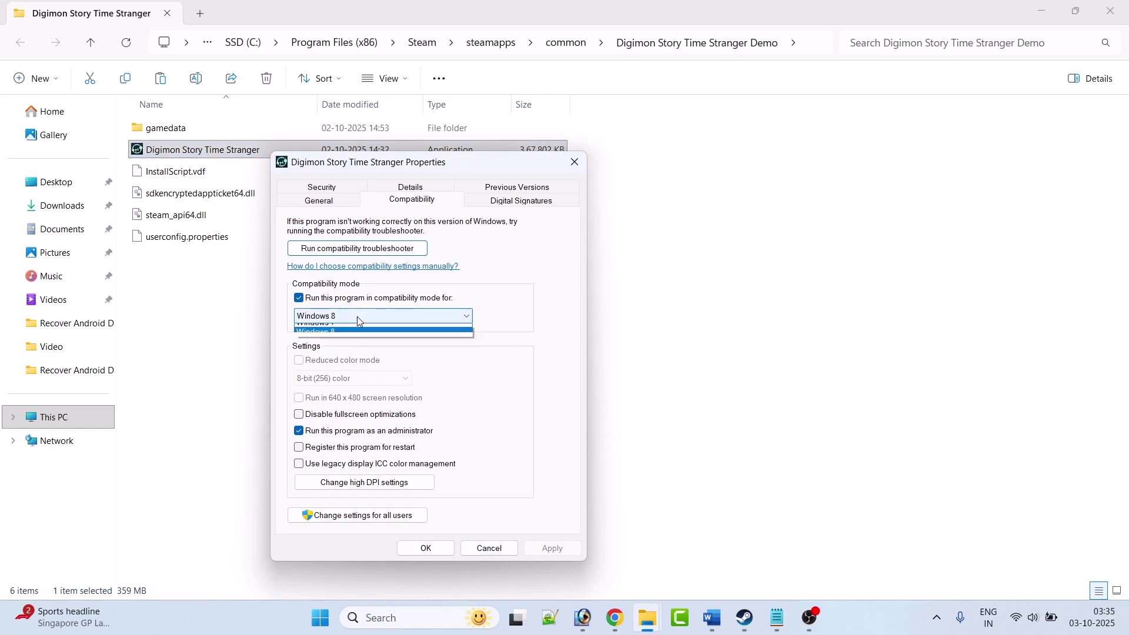
click(349, 360)
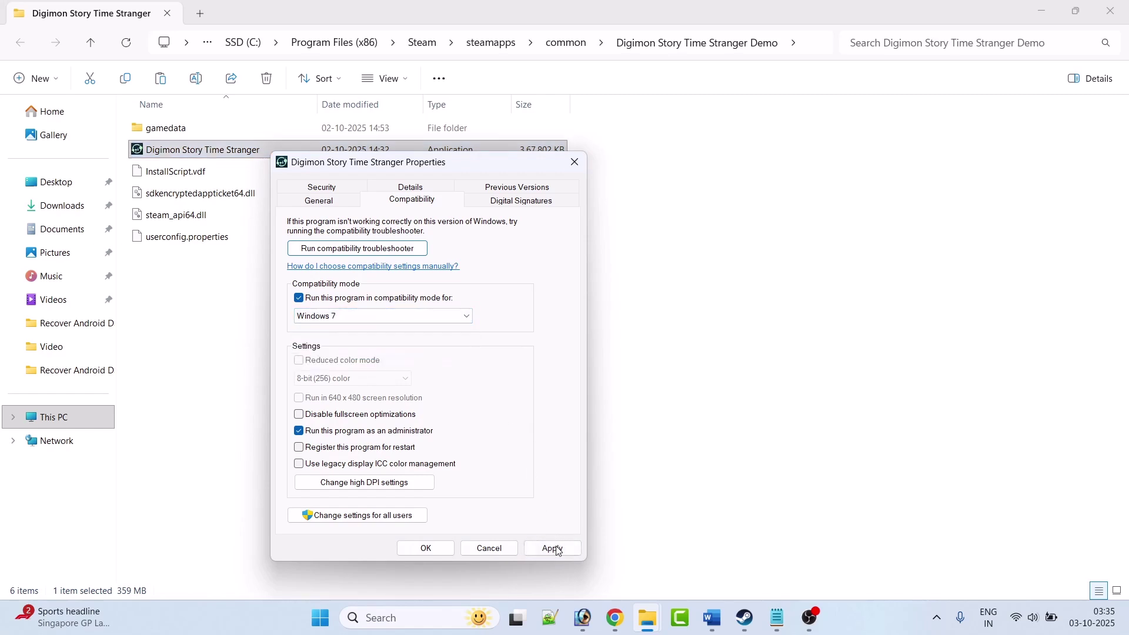
click(551, 548)
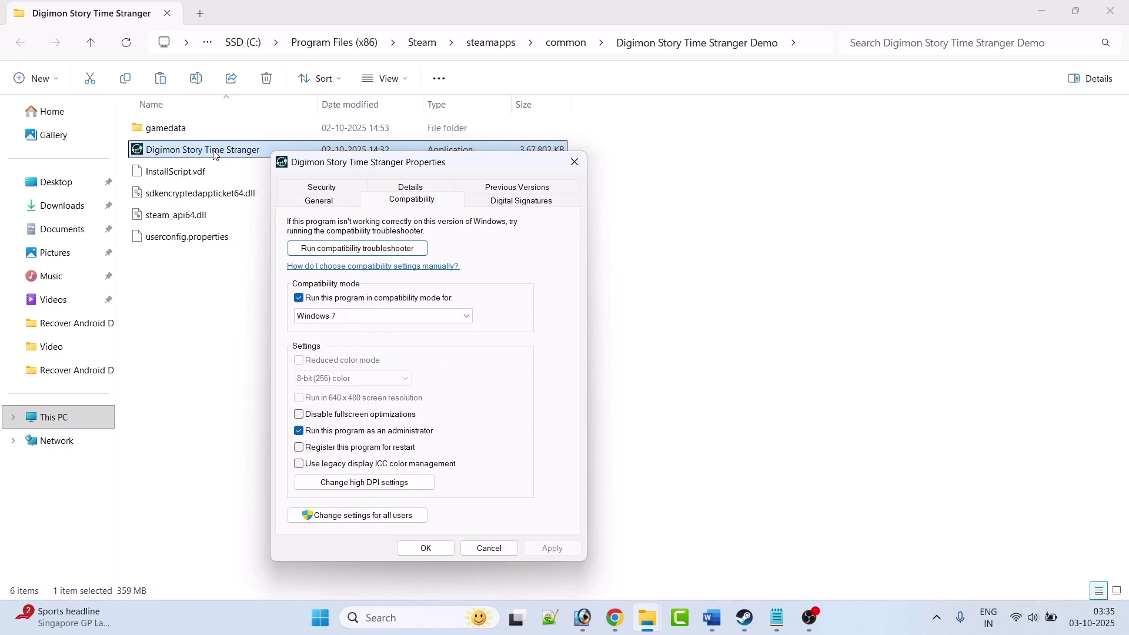
click(303, 417)
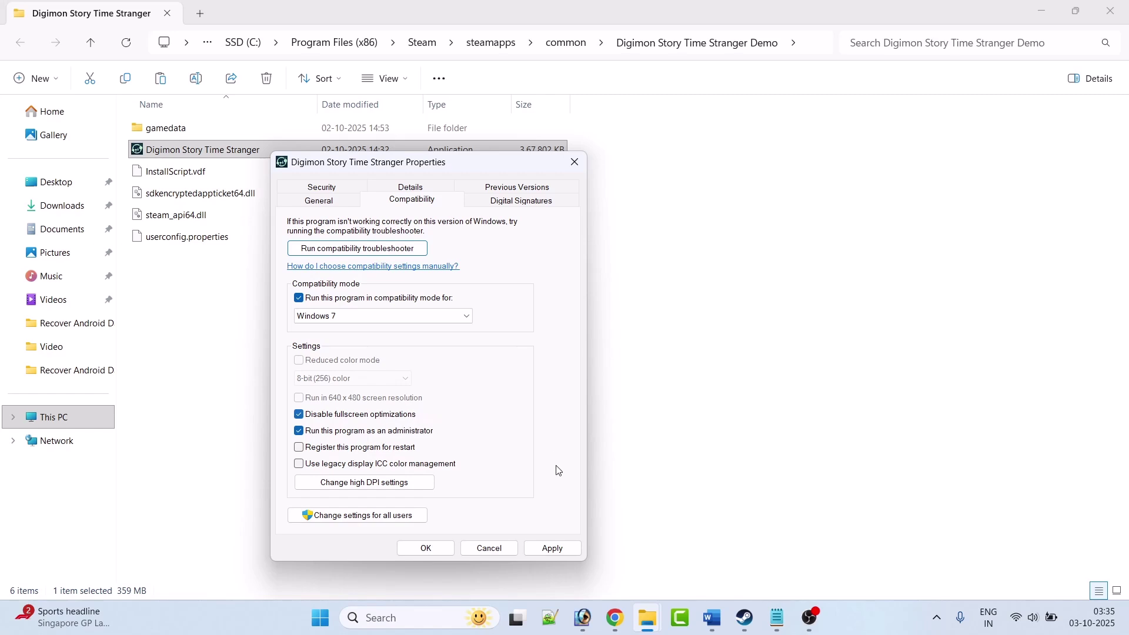
click(553, 548)
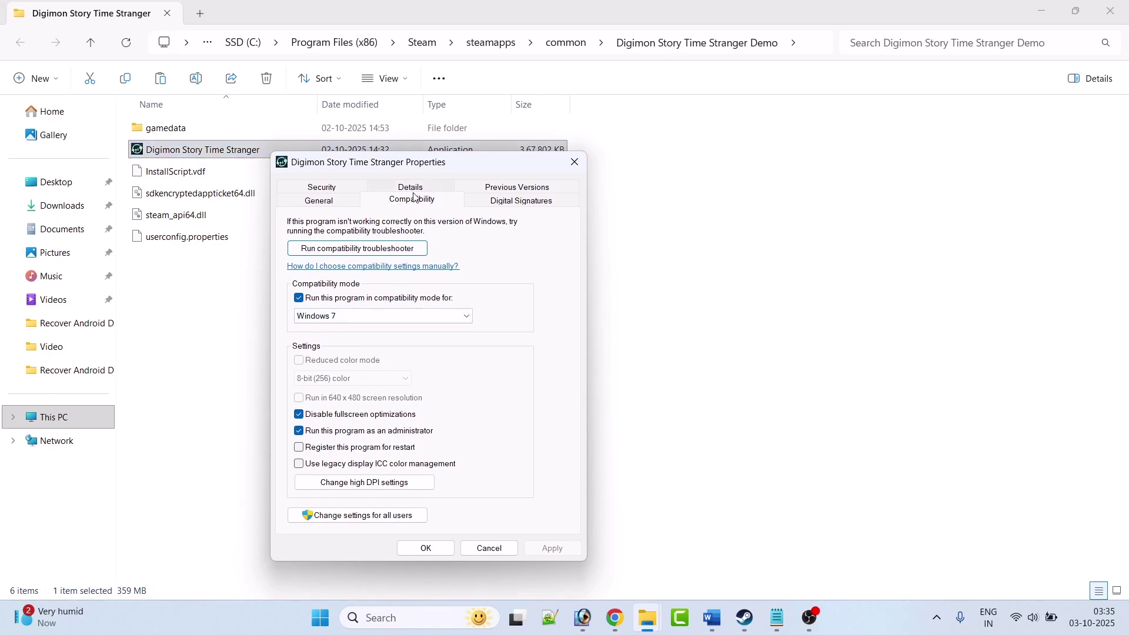
- Turn off compatibility mode, disabled fullscreen optimizations and running as administrator for the game application, and accept the properties
click(298, 298)
click(299, 414)
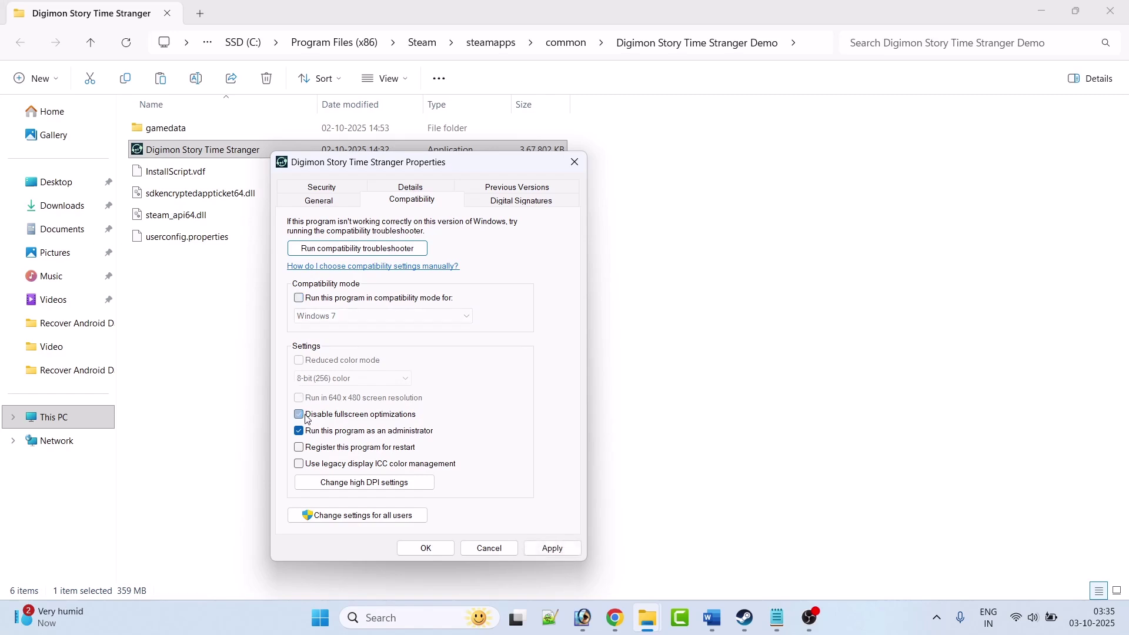
click(298, 431)
click(418, 549)
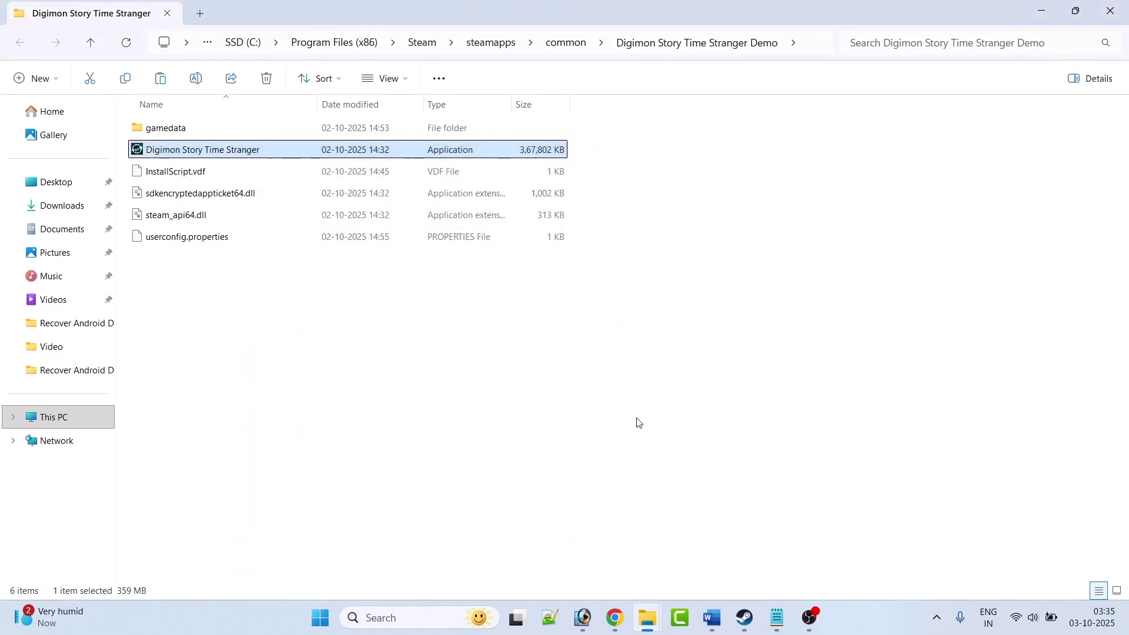
- Read Fix 8 in the Word document, and open Windows Security by searching for "windows security"
click(712, 617)
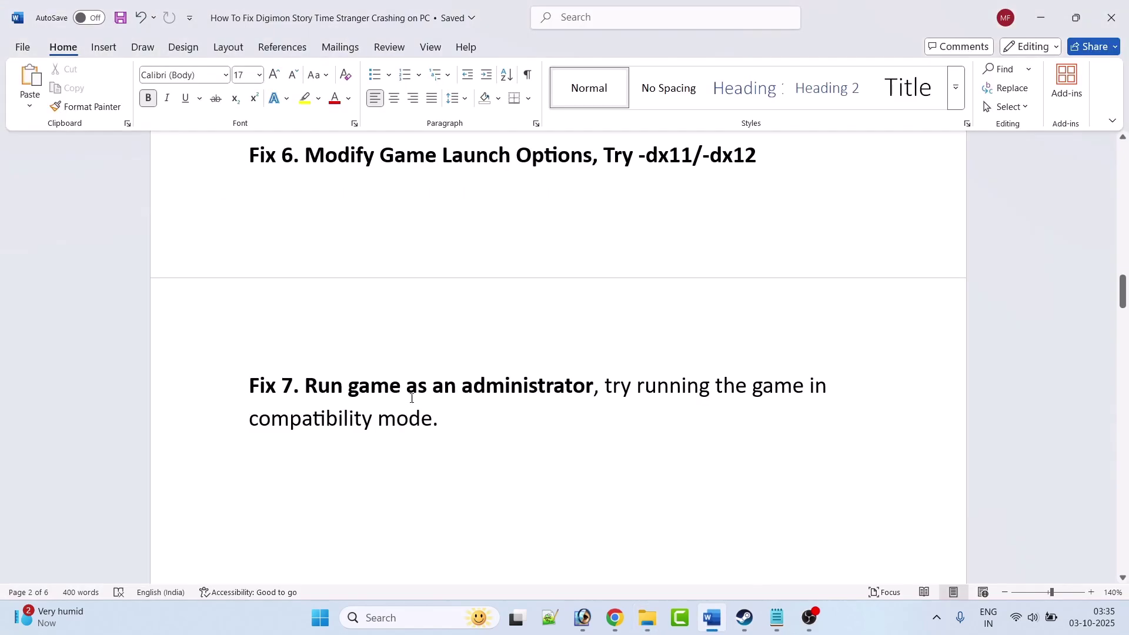
scroll(418, 397, down, 5)
scroll(418, 397, down, 2)
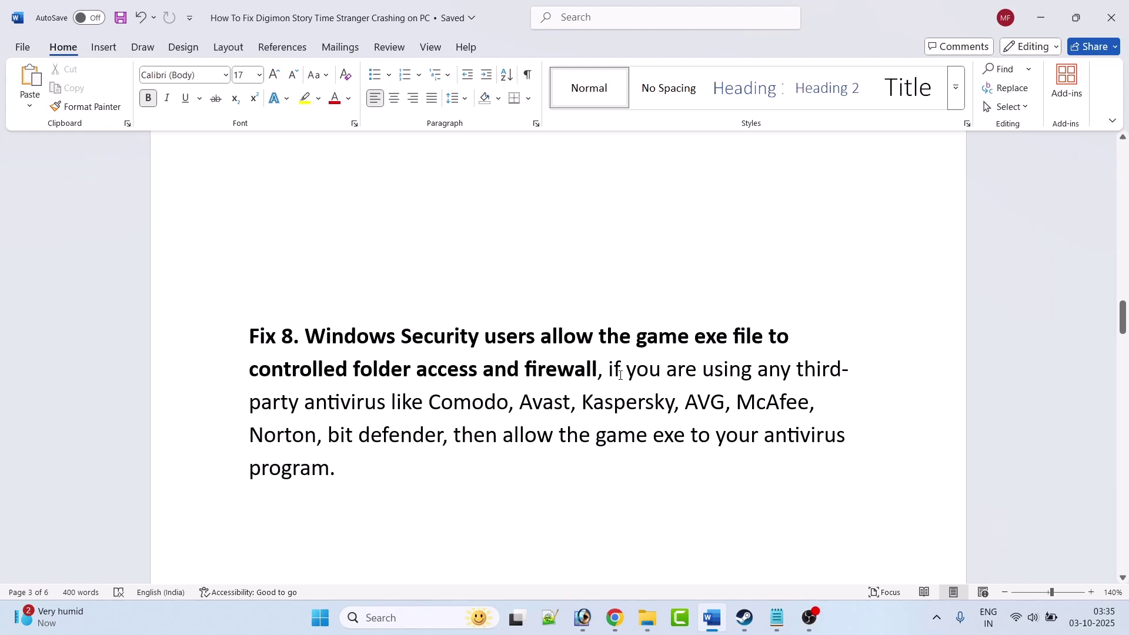
click(391, 617)
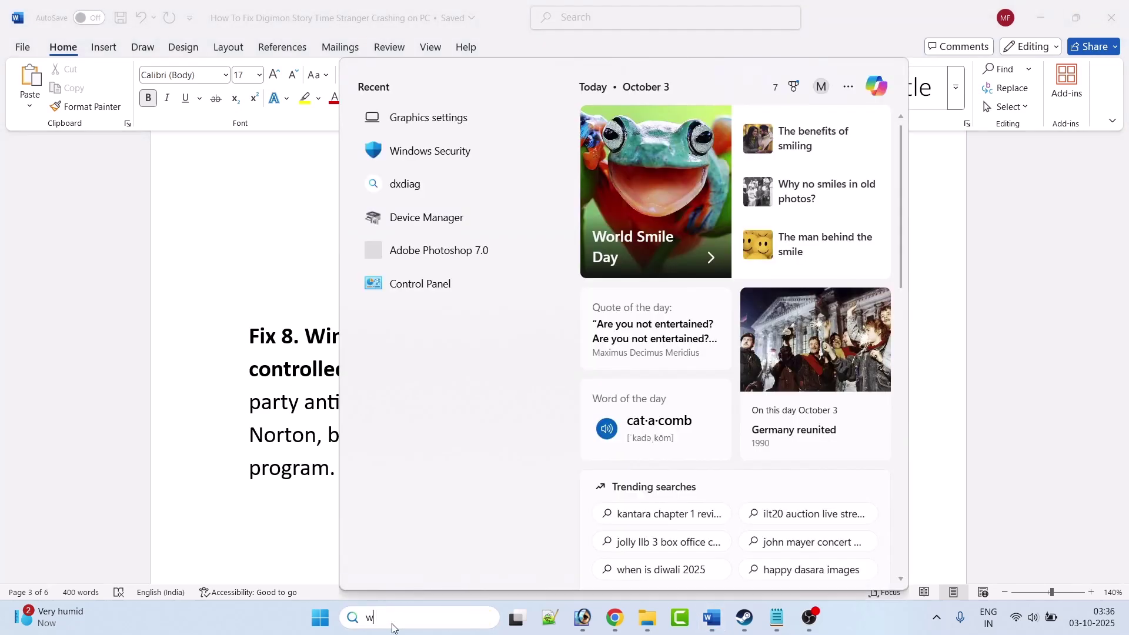
text(windows security)
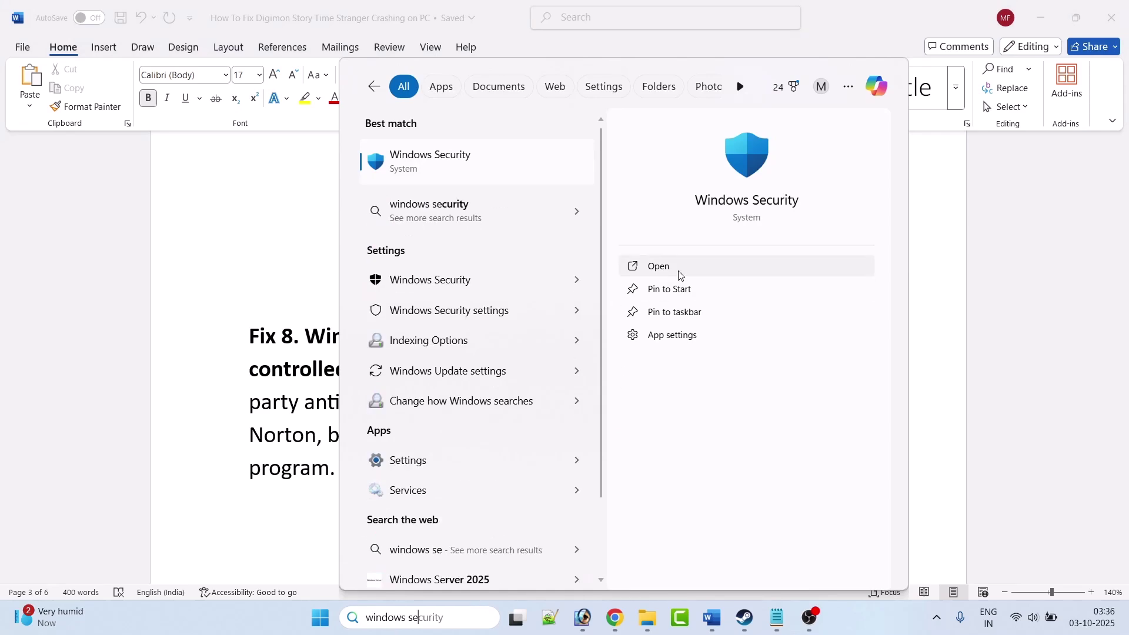
click(659, 266)
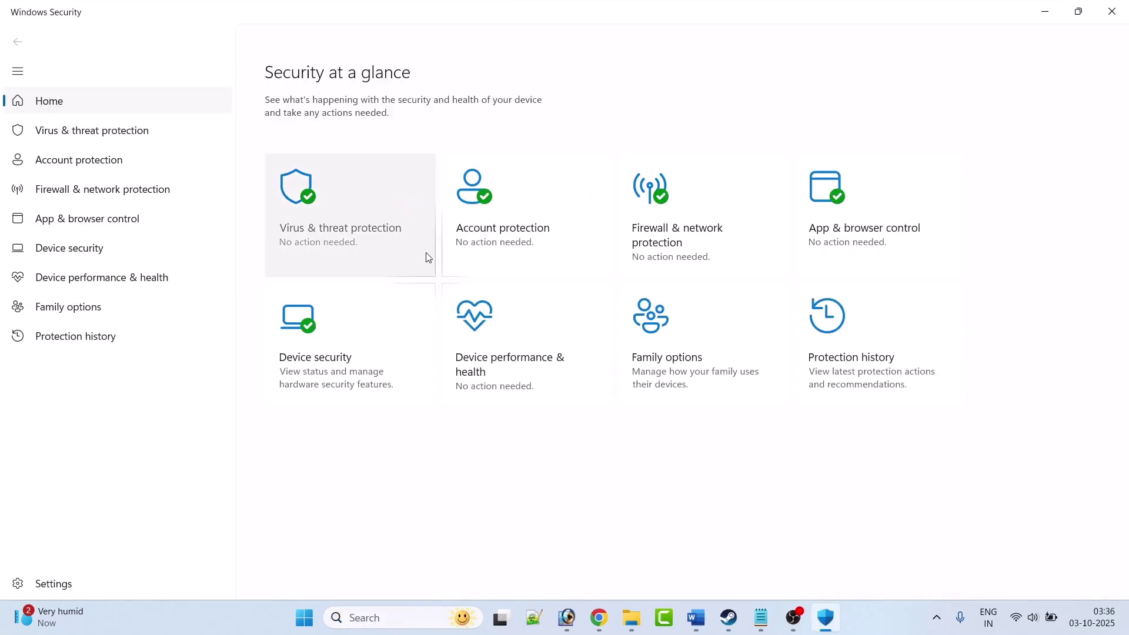
- Open the list of apps allowed through Controlled folder access in the ransomware protection settings
click(344, 238)
scroll(449, 347, down, 2)
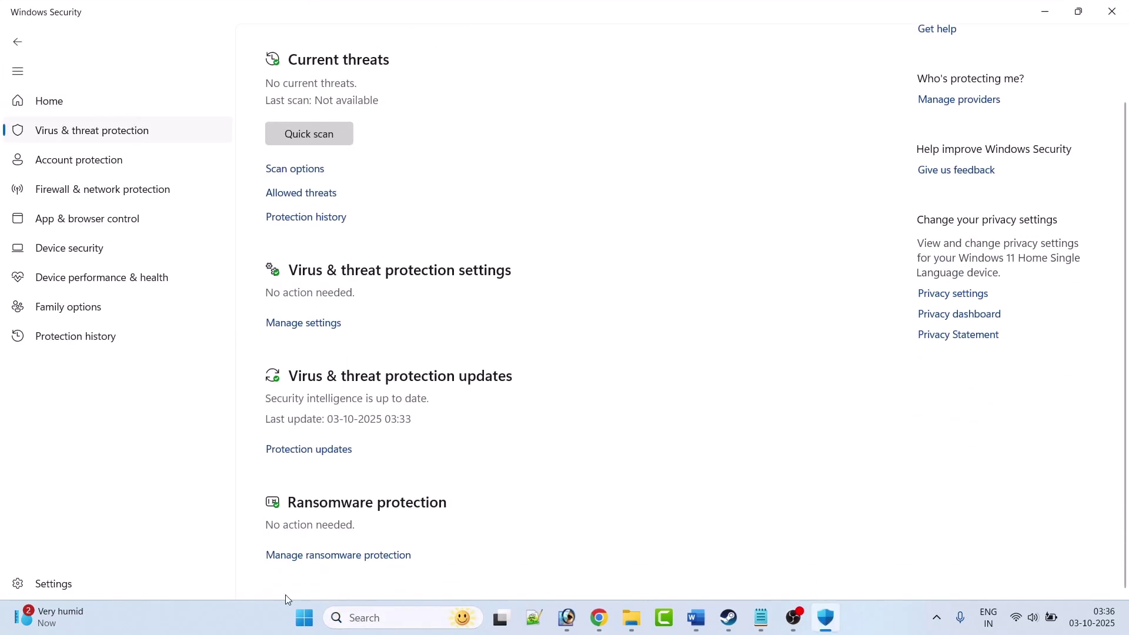
click(377, 559)
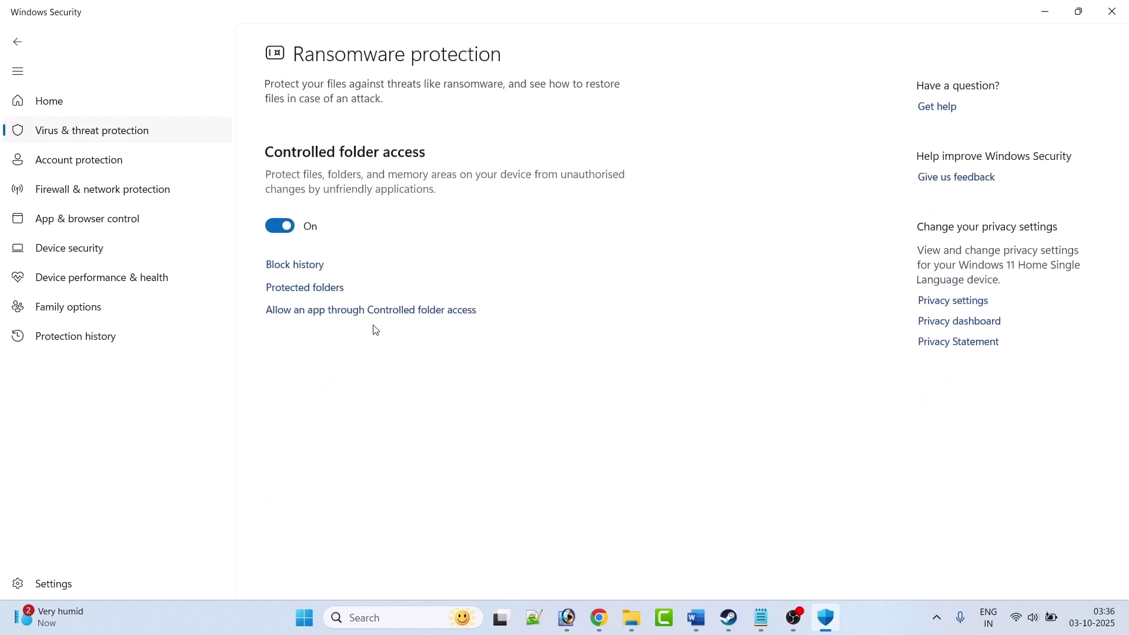
click(420, 312)
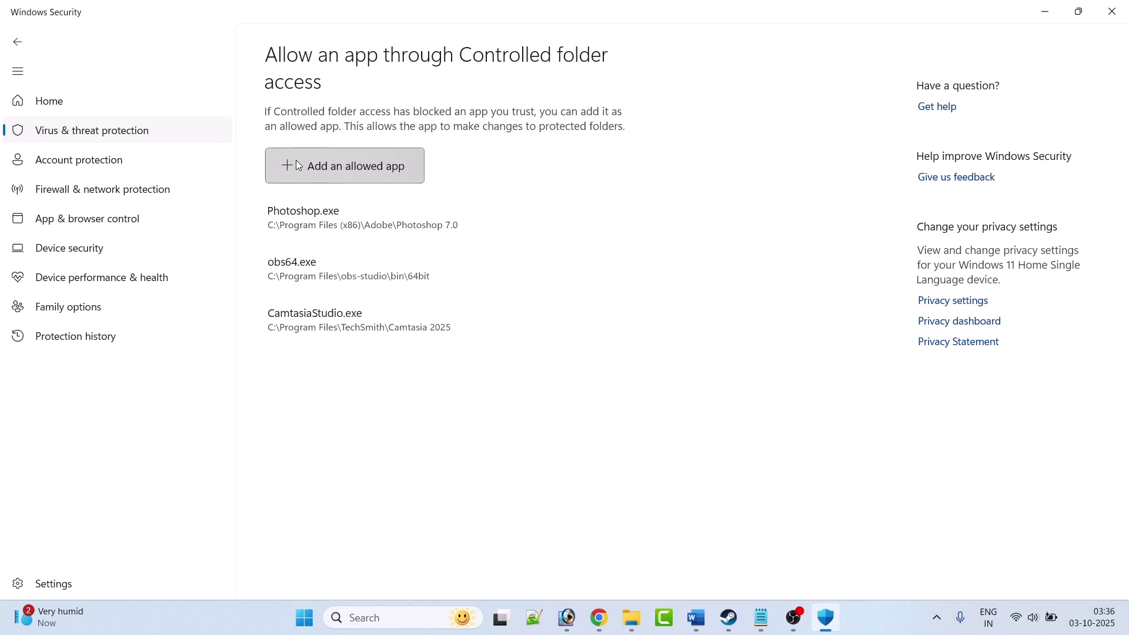
- Start adding an allowed app by browsing all apps, and open the Steam folder in Program Files (x86) on drive C
click(298, 165)
click(347, 225)
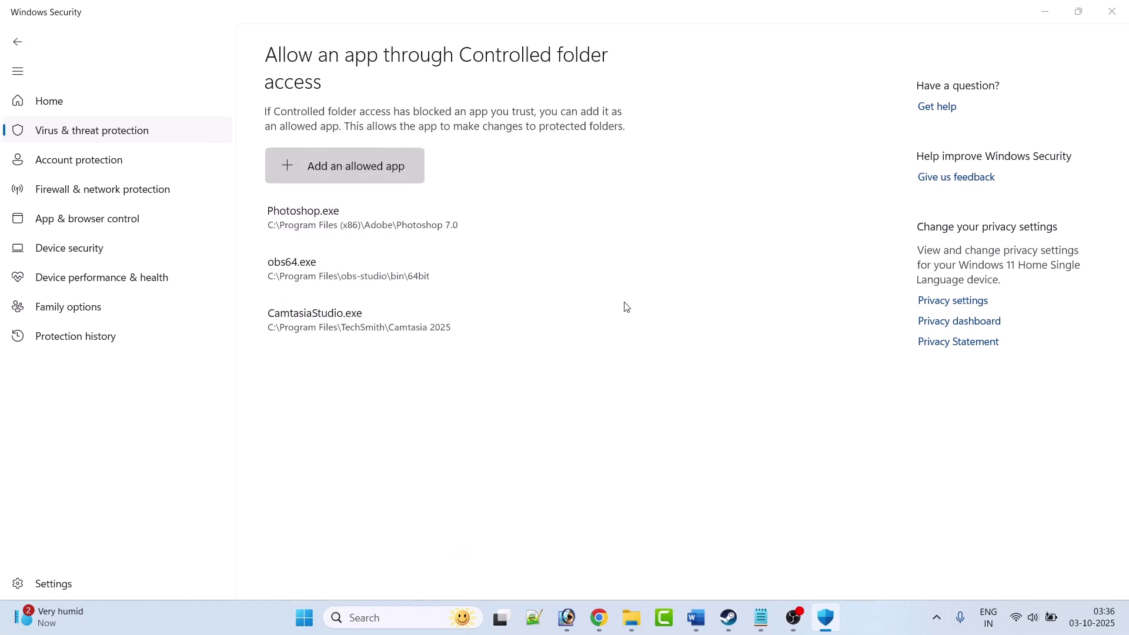
scroll(61, 255, down, 5)
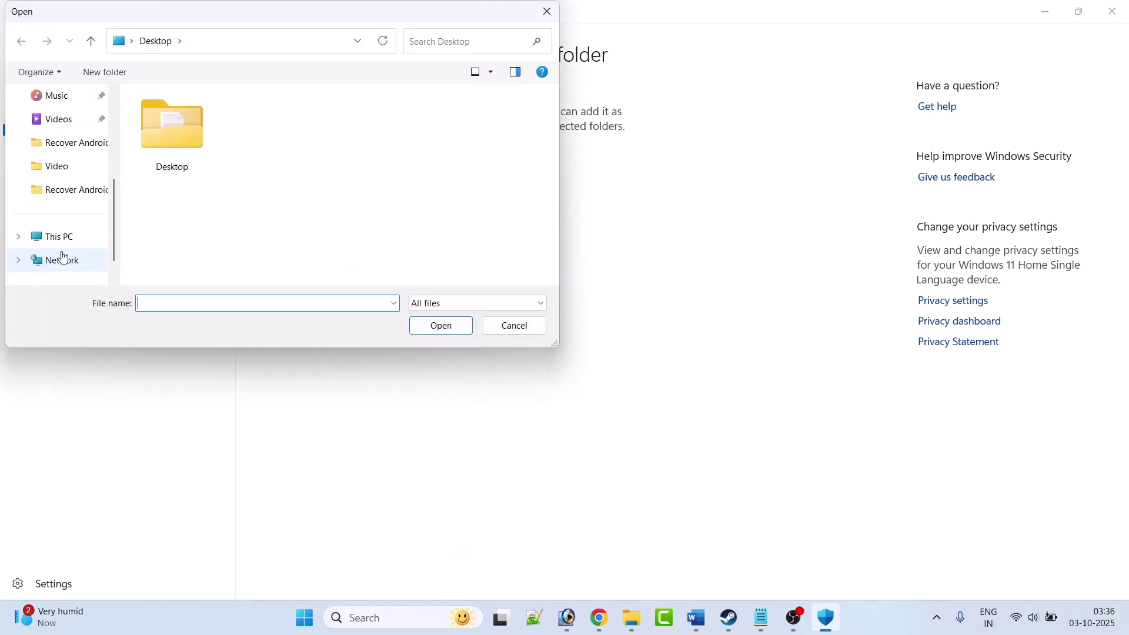
click(56, 236)
scroll(239, 136, down, 4)
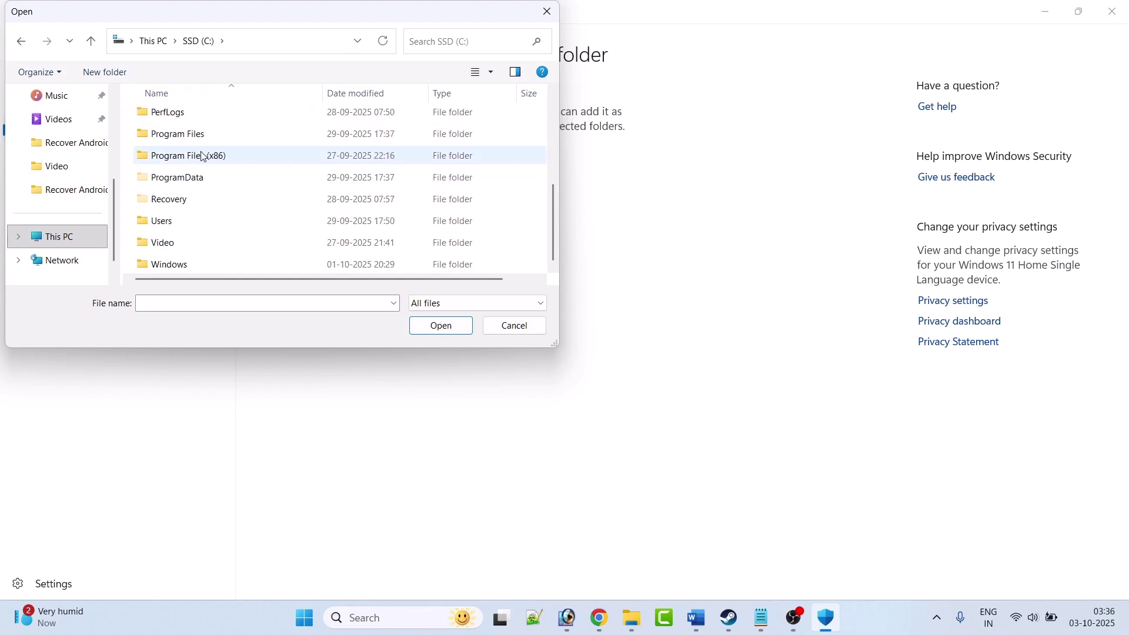
click(230, 157)
double_click(230, 157)
scroll(224, 194, down, 3)
click(219, 228)
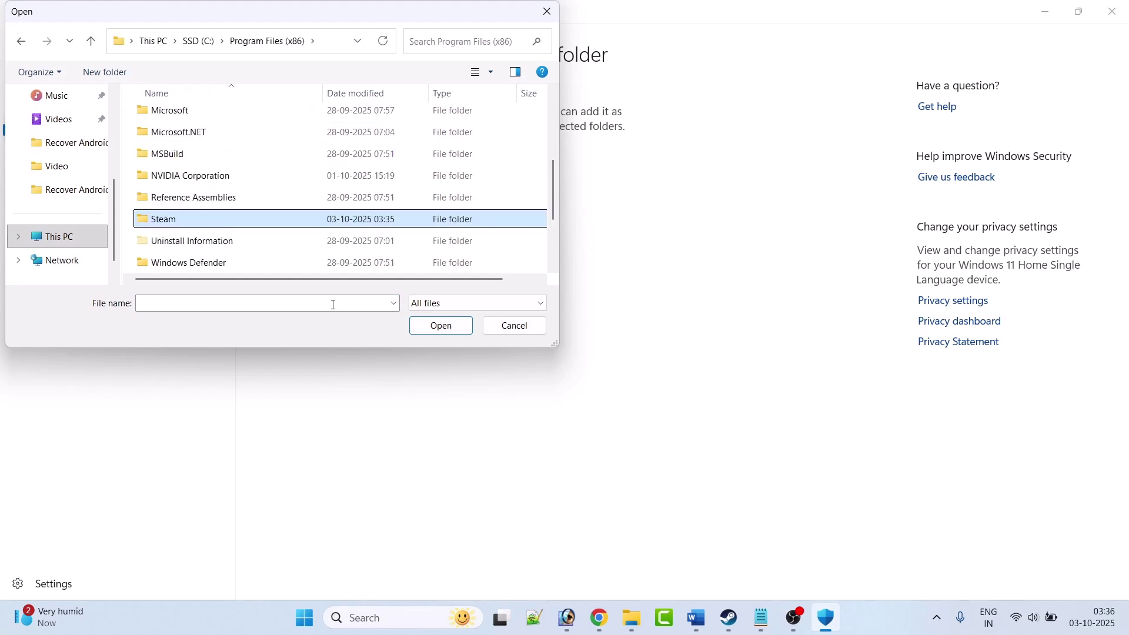
click(438, 327)
- Add the Digimon Story Time Stranger application from steamapps\common\Digimon Story Time Stranger Demo to the Controlled folder access allowed apps
key(Down)
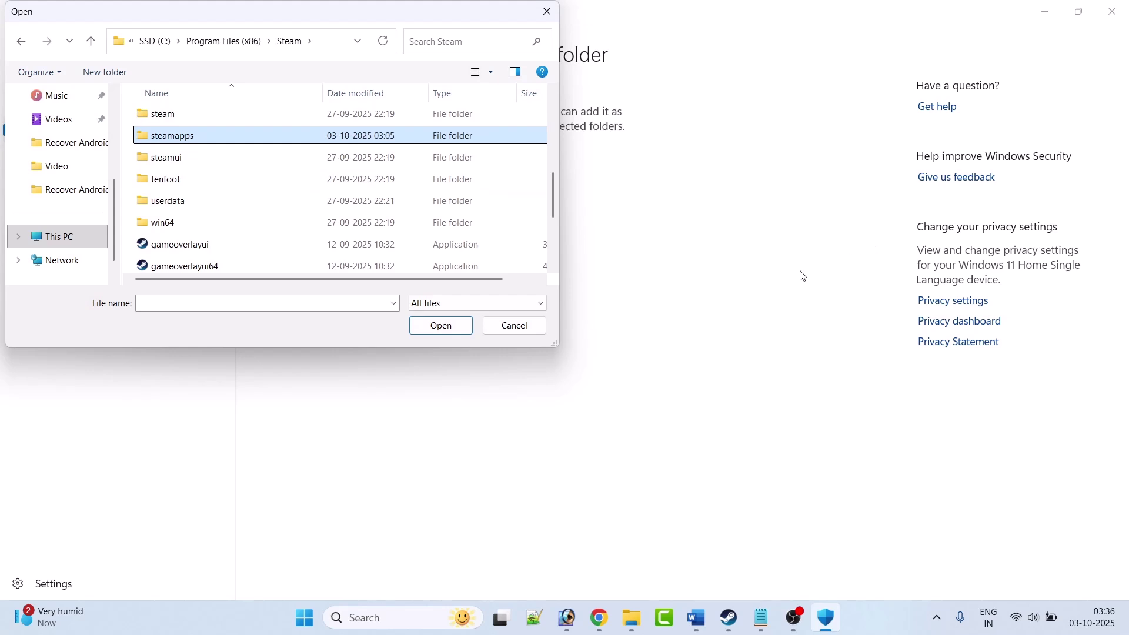
click(455, 331)
click(449, 328)
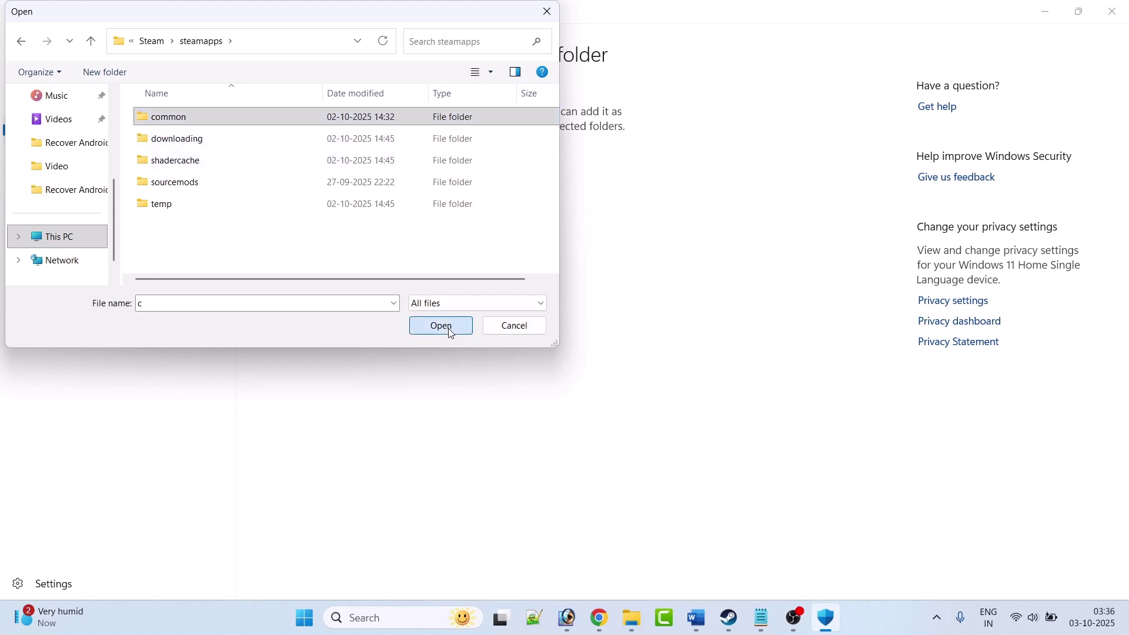
double_click(238, 125)
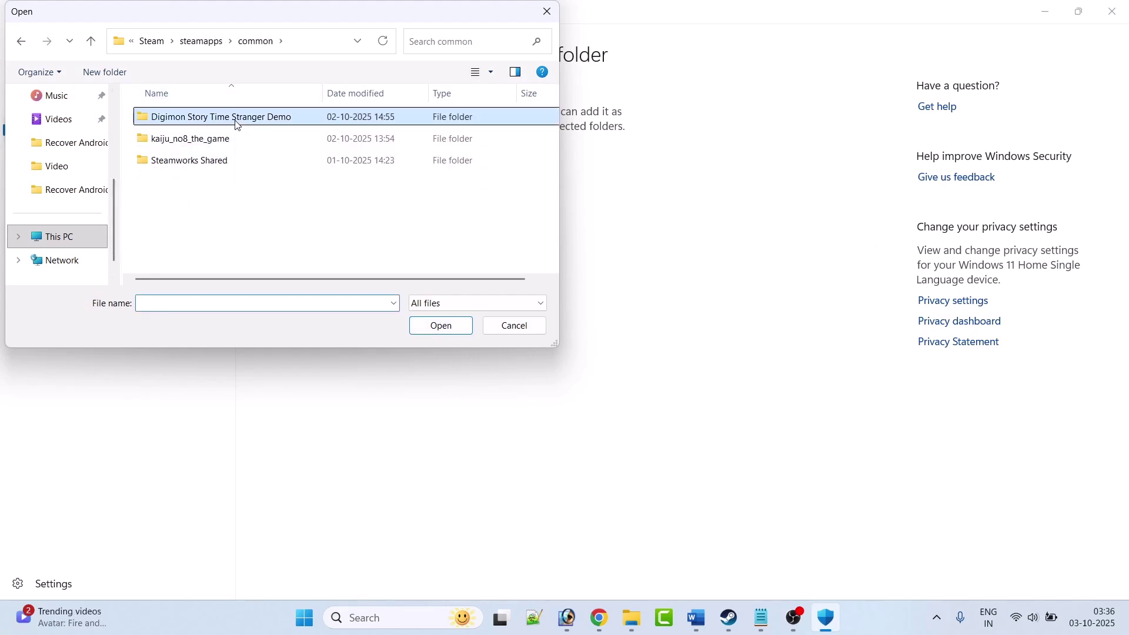
click(211, 143)
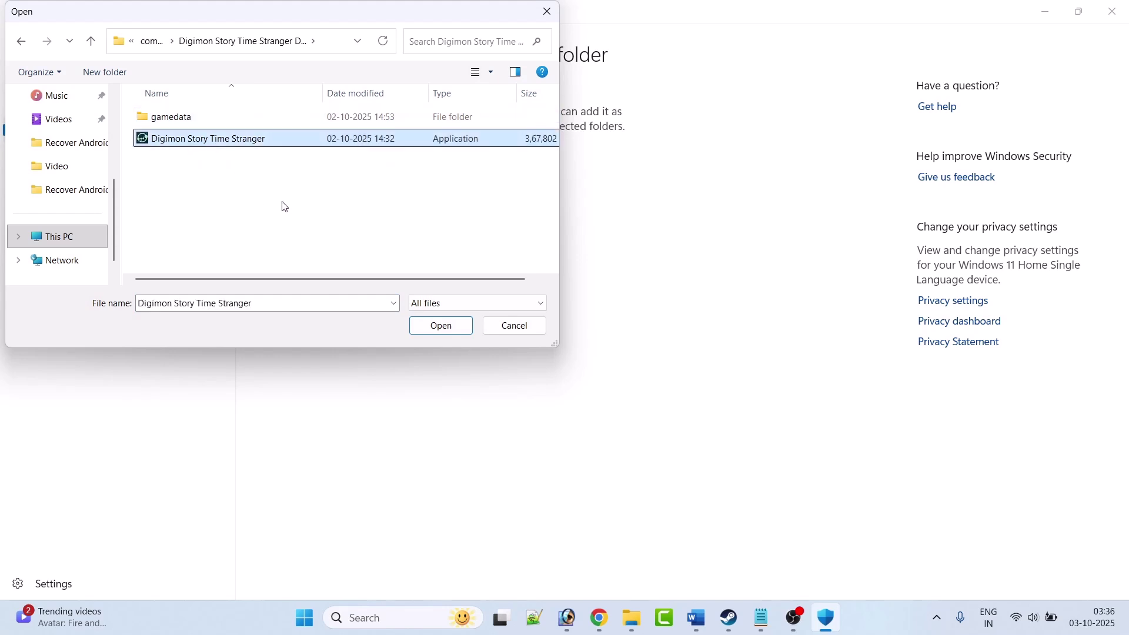
click(439, 333)
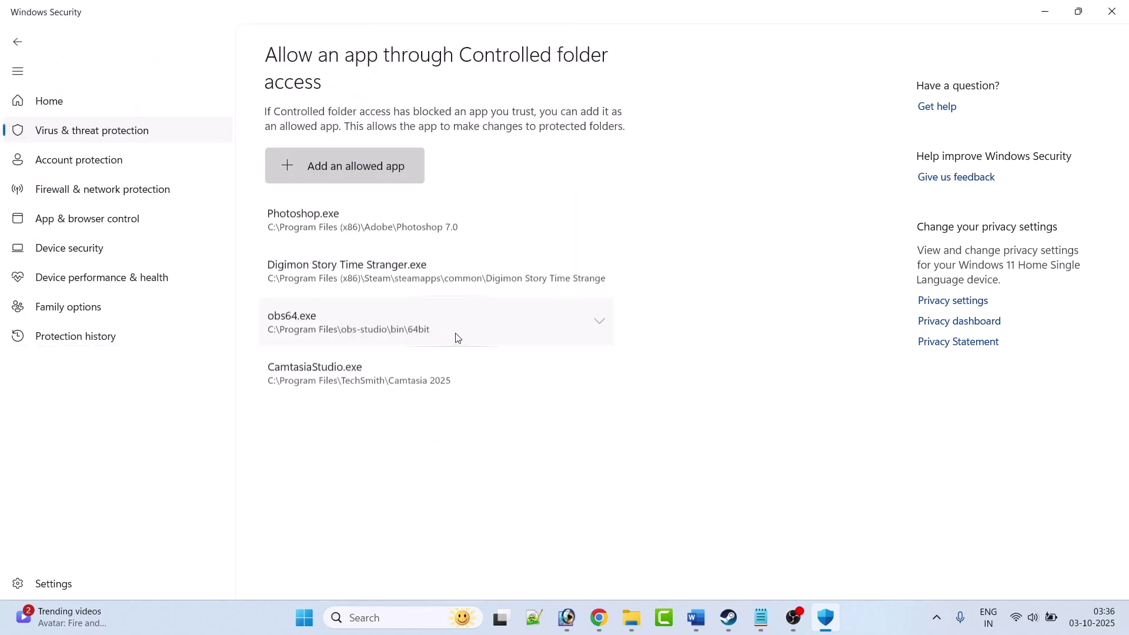
- Return to the Windows Security home page and open the list of apps allowed through the firewall
click(18, 41)
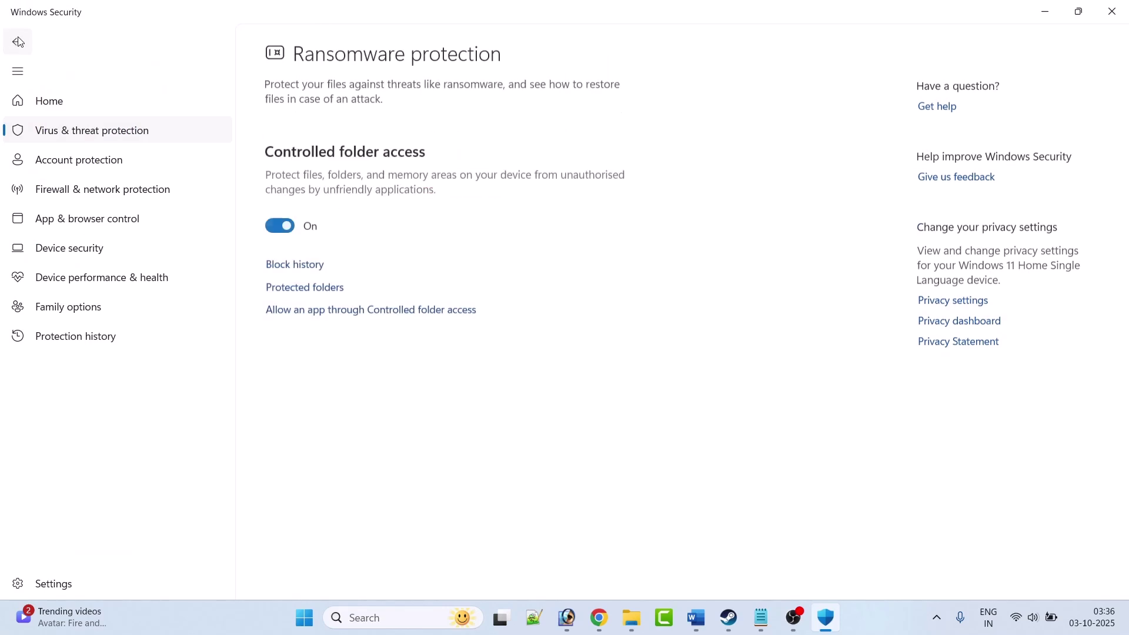
click(18, 41)
click(19, 41)
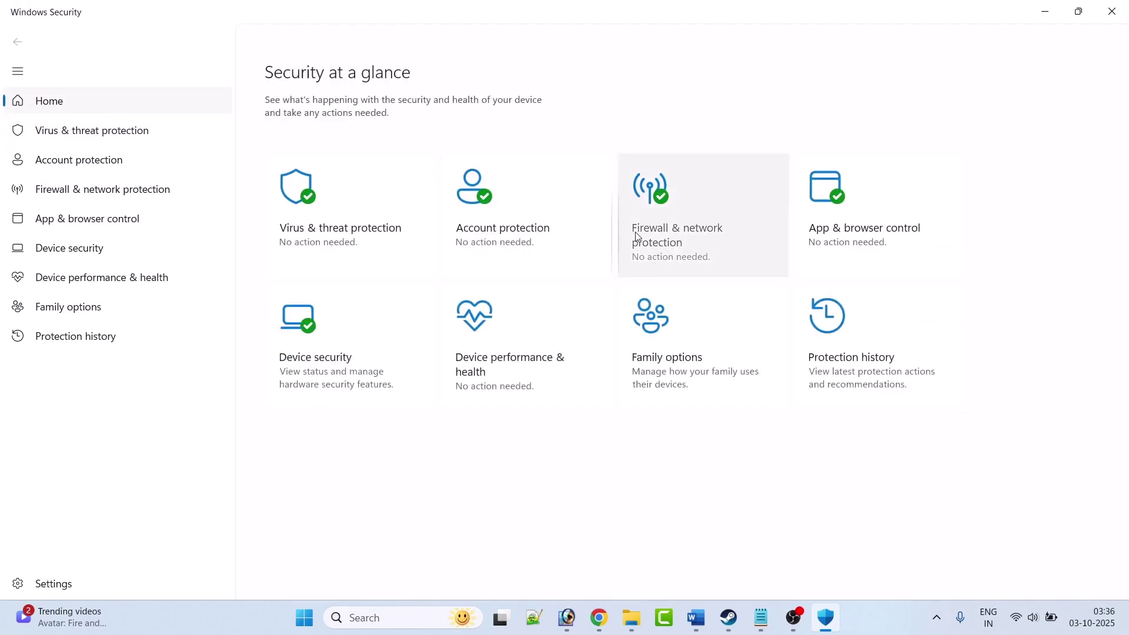
click(707, 240)
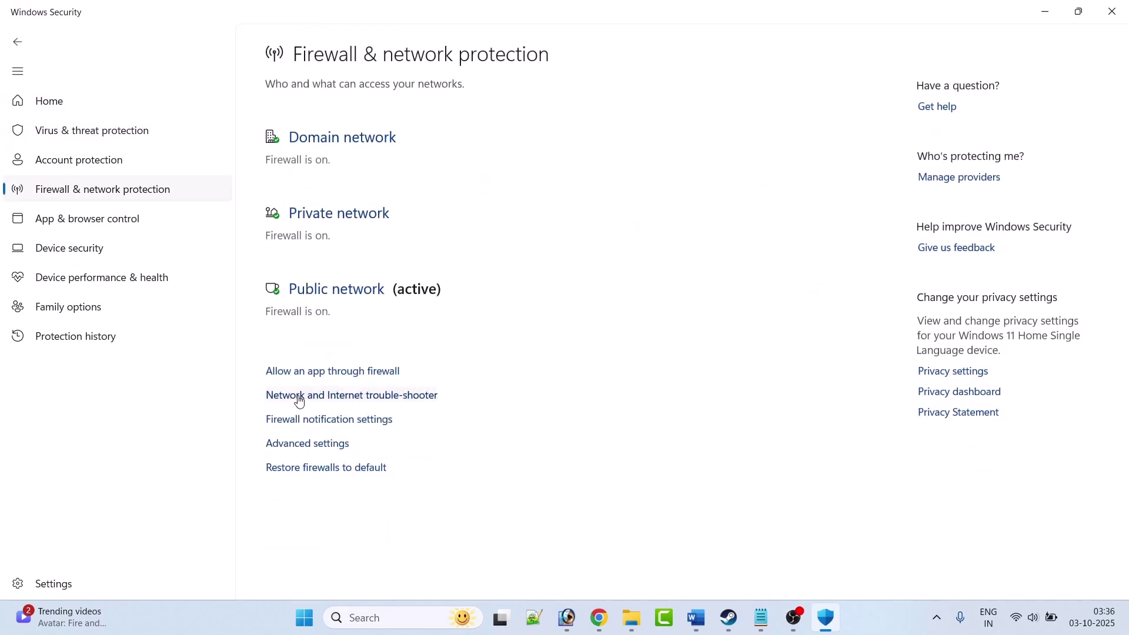
click(355, 372)
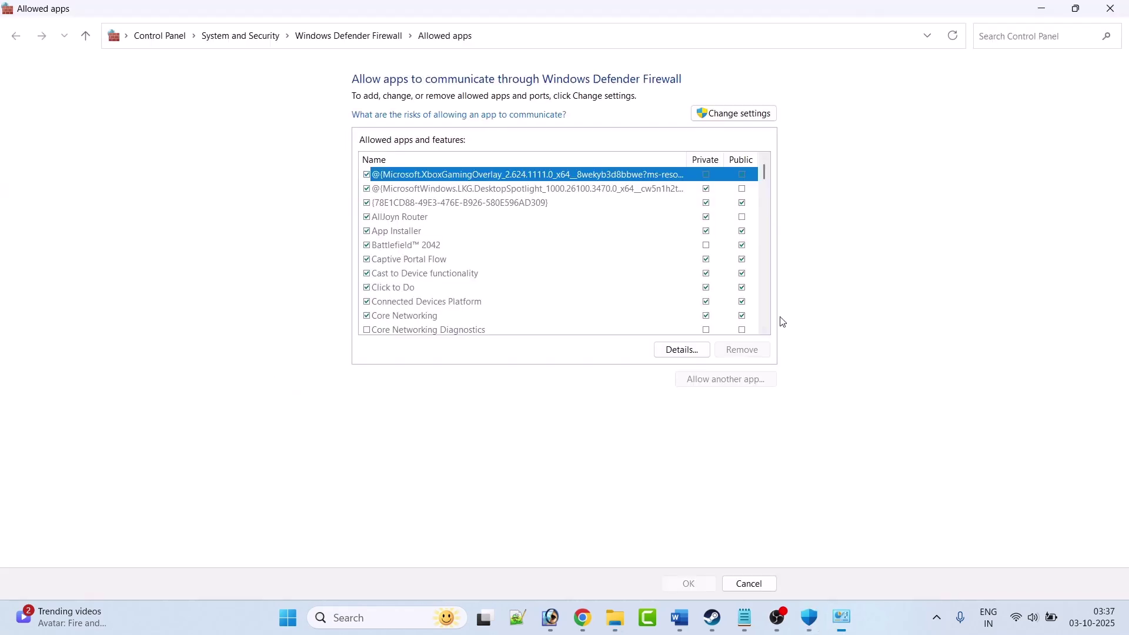
- Unlock the firewall's allowed apps settings and browse for another app in the Steam folder of Program Files (x86)
click(729, 112)
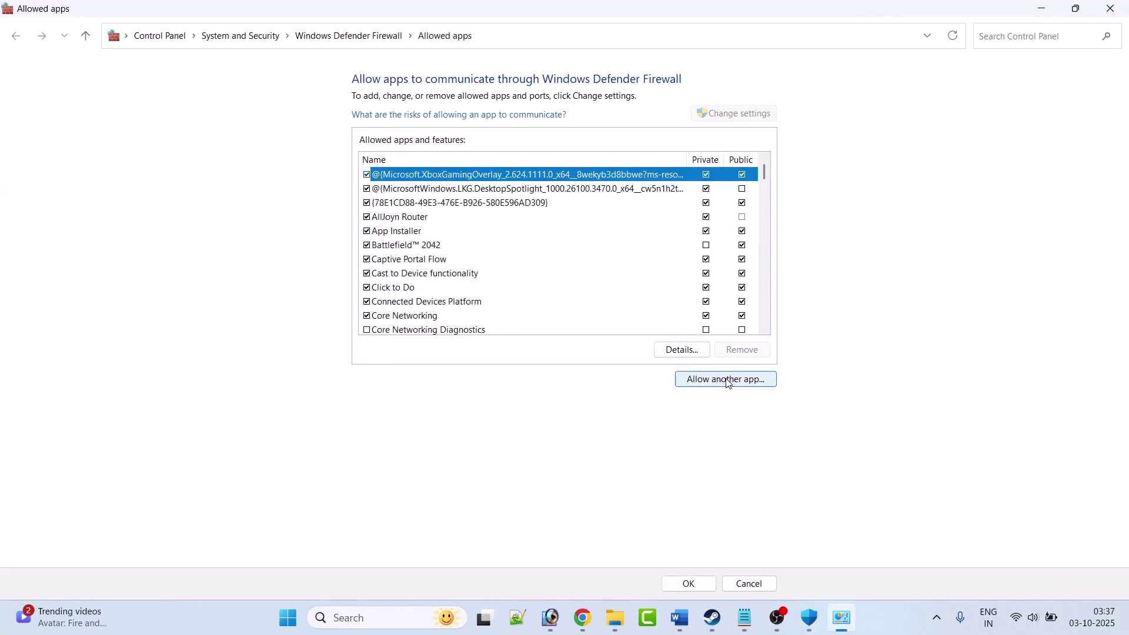
click(729, 380)
click(665, 380)
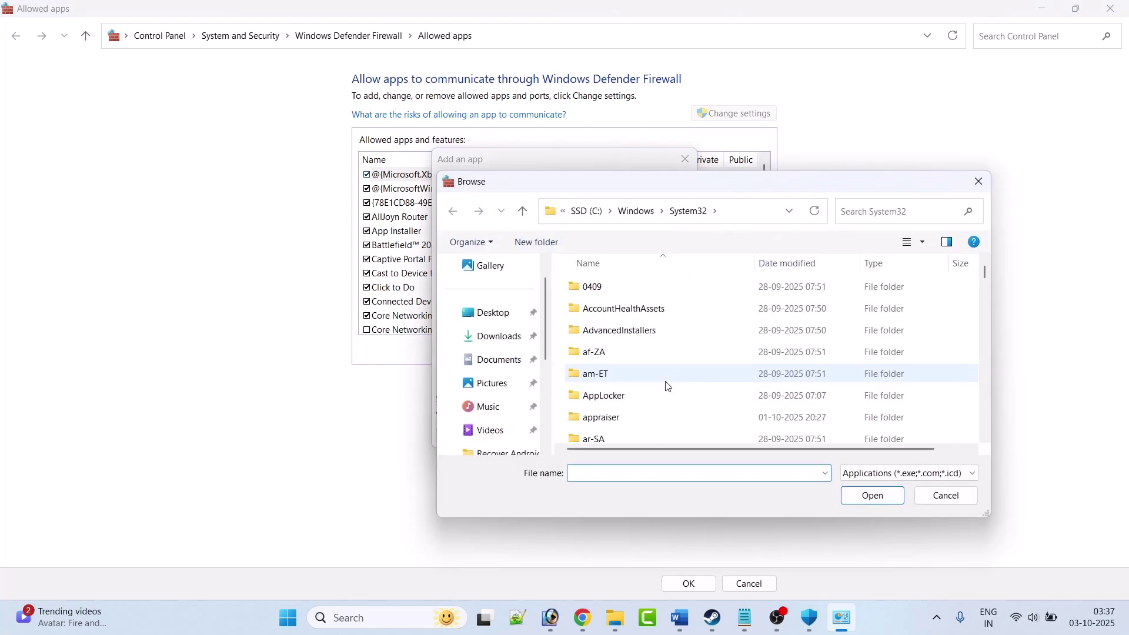
click(596, 221)
scroll(641, 412, up, 3)
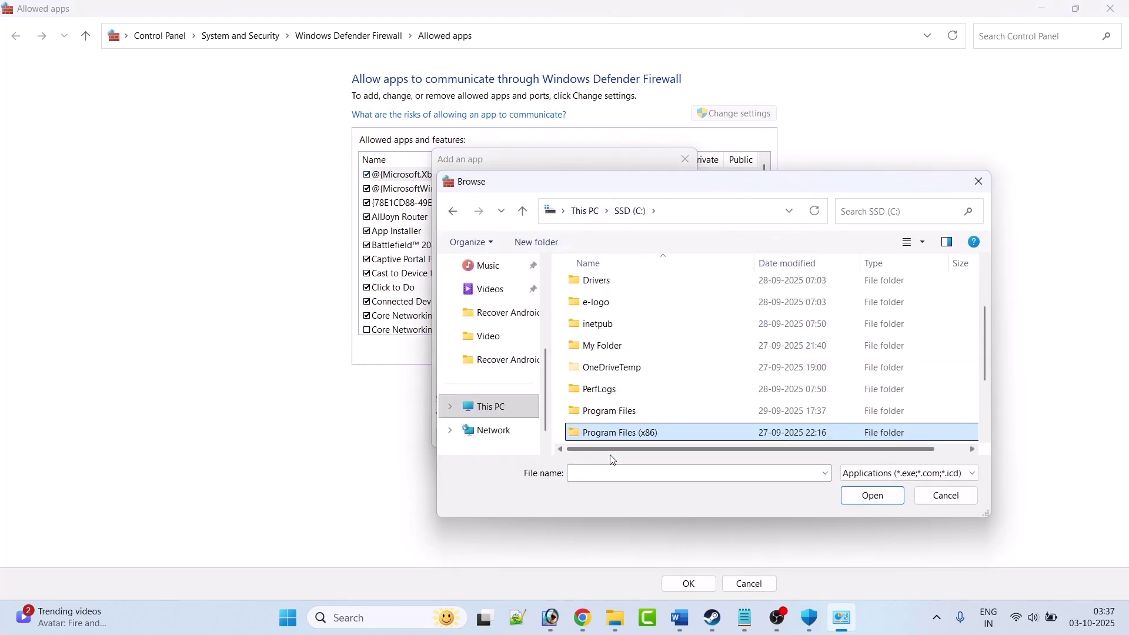
double_click(647, 435)
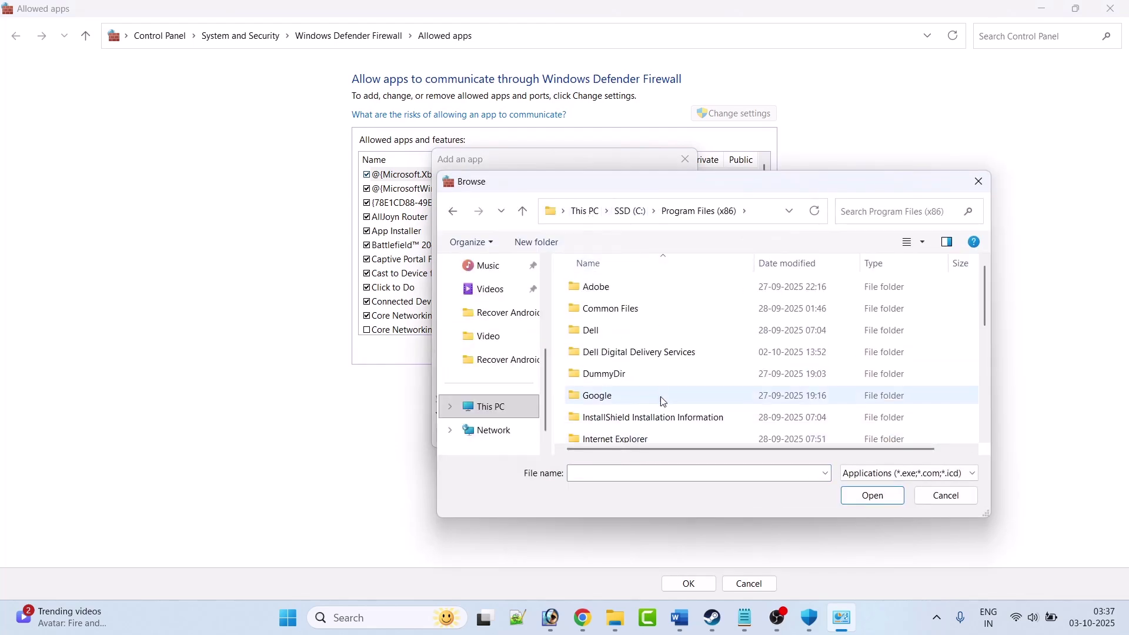
key(s)
key(Return)
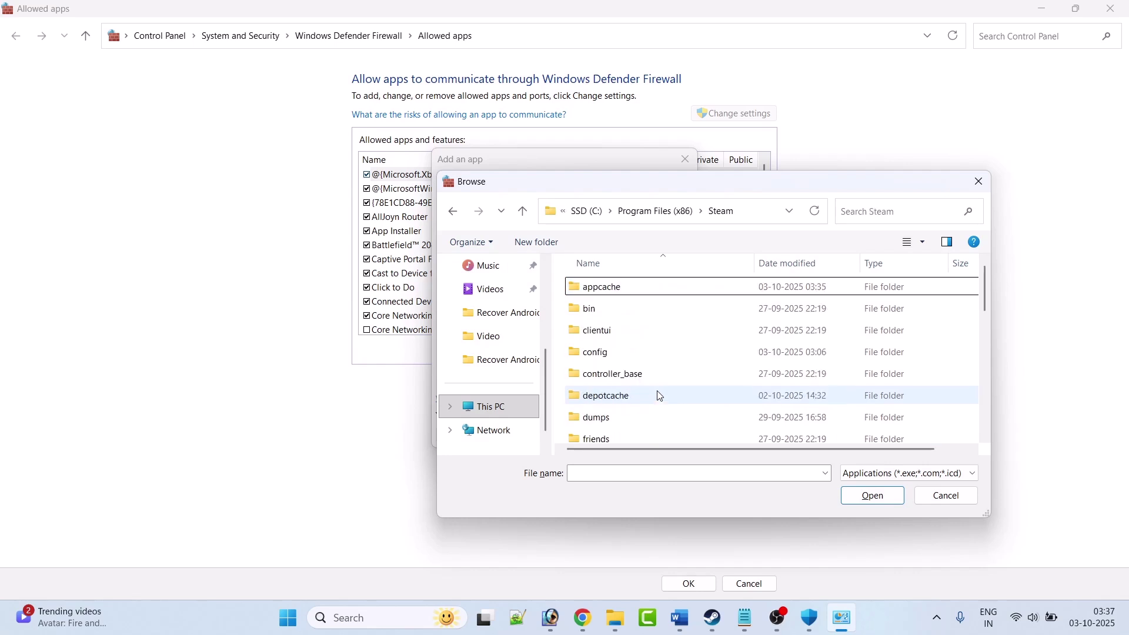
- Open the steamapps\common\Digimon Story Time Stranger Demo folder in the file browser for the firewall app
key(s)
key(Down)
key(Return)
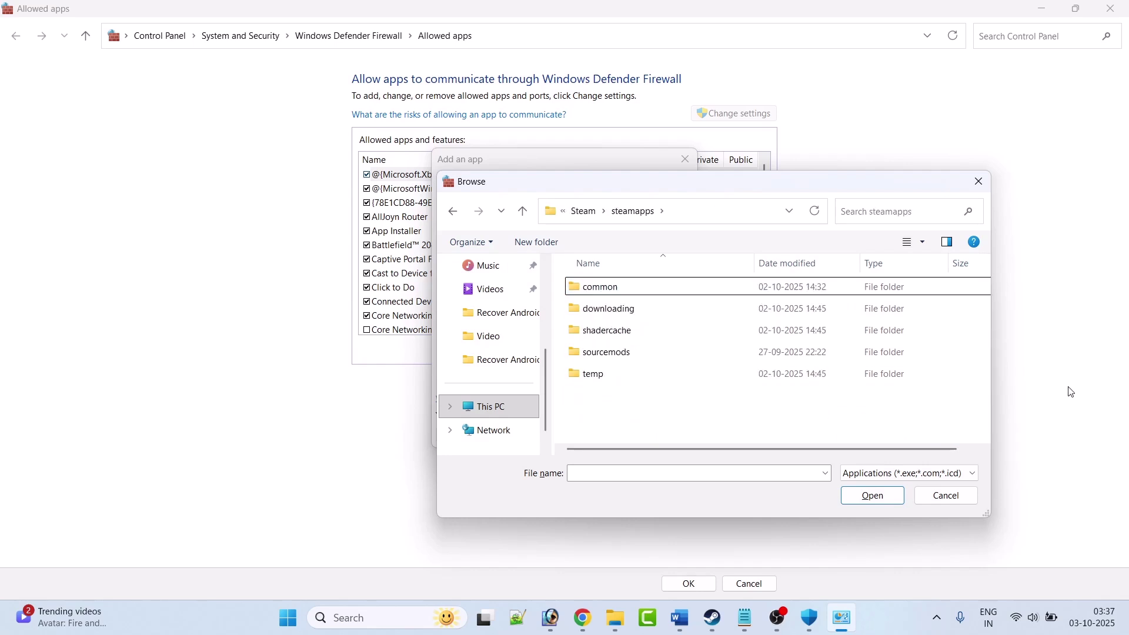
key(Down)
key(Return)
key(Down)
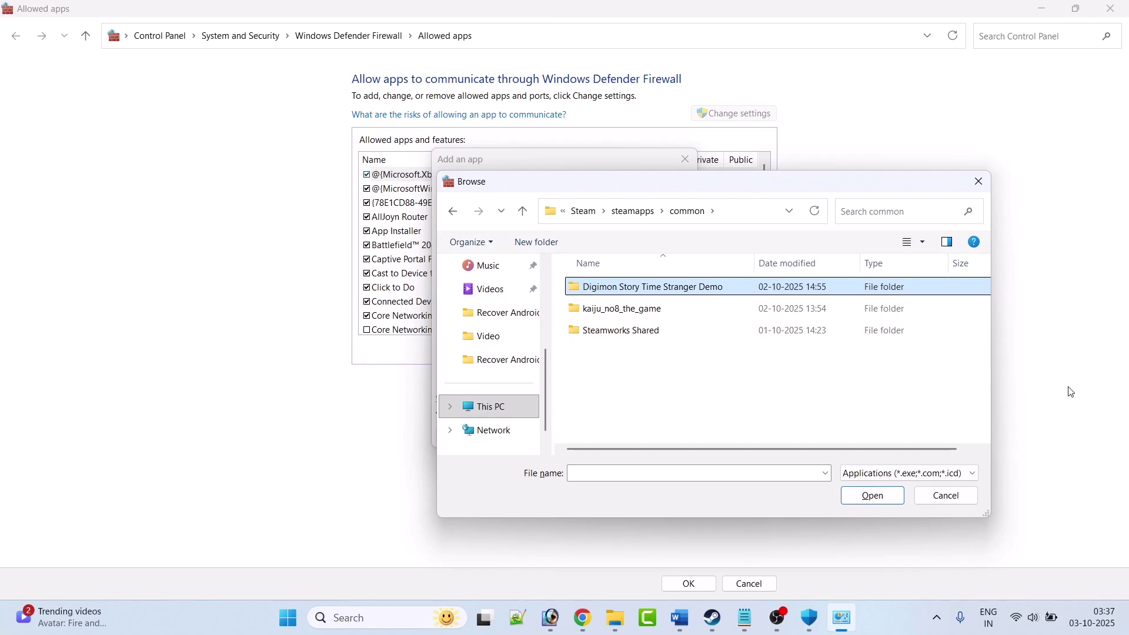
key(Return)
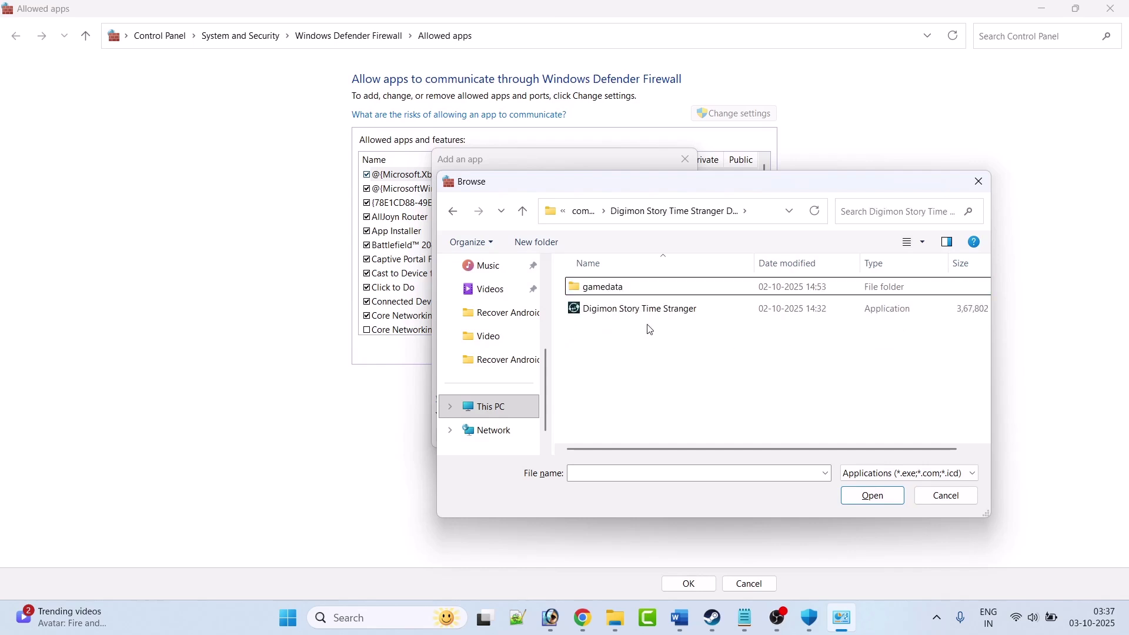
- Try to add the Digimon Story Time Stranger application to the firewall's allowed apps, and accept the allowed apps settings
click(643, 310)
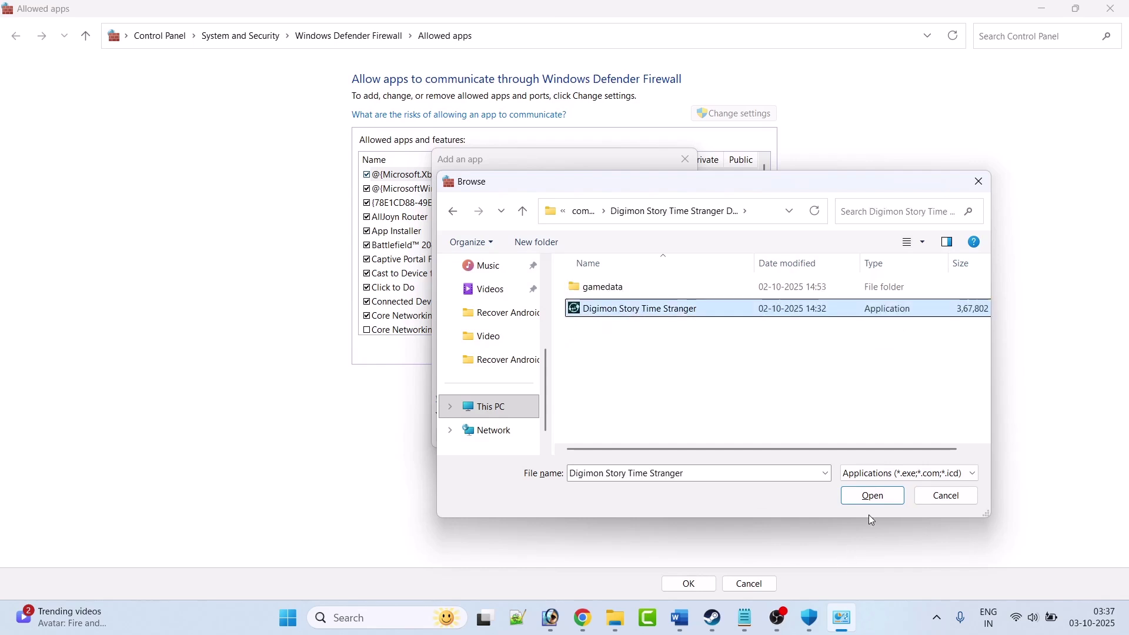
click(873, 497)
click(633, 435)
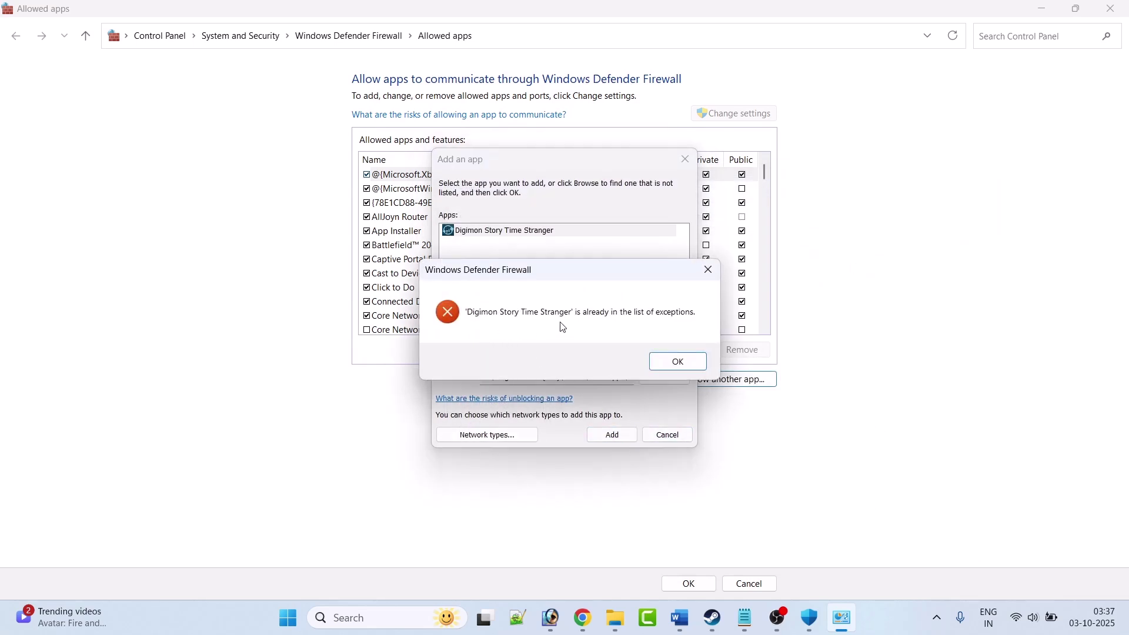
key(Return)
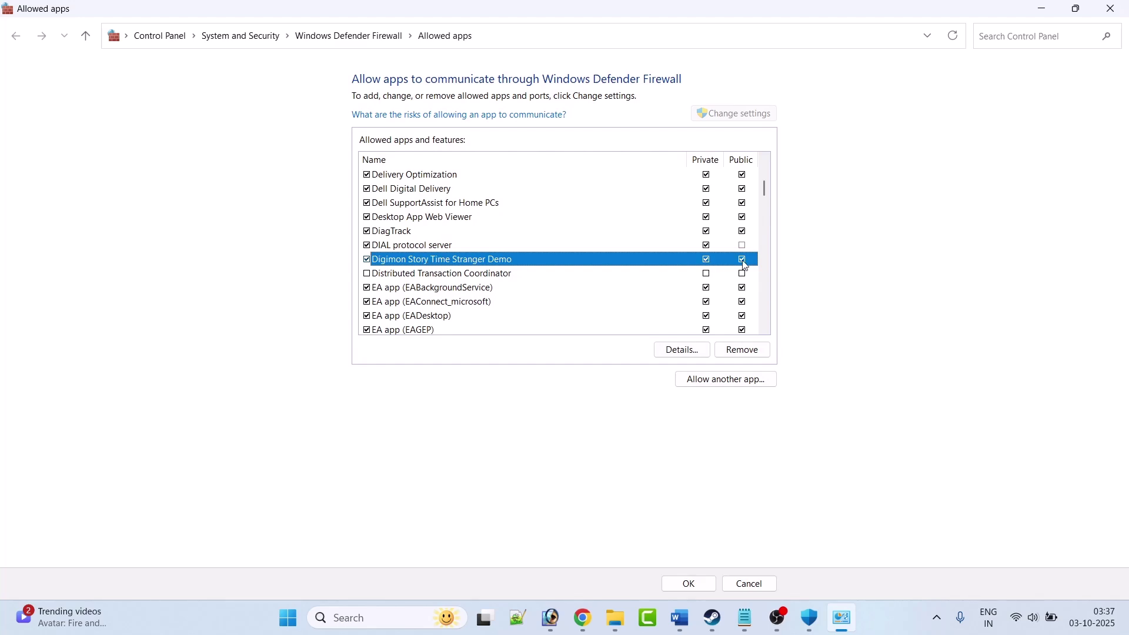
click(692, 585)
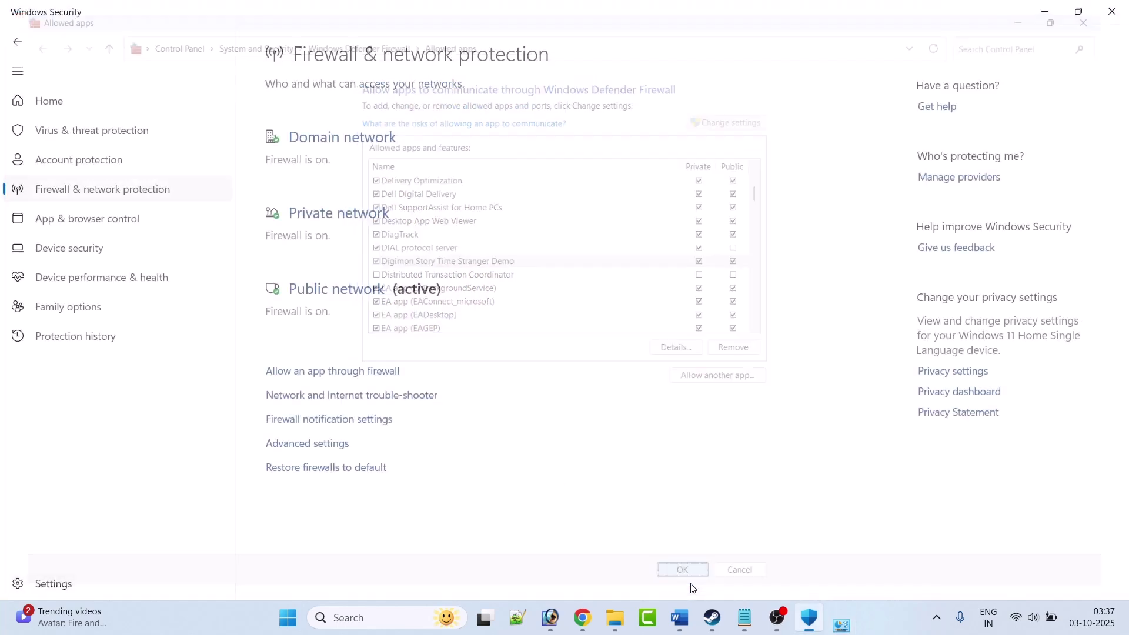
- Close Windows Security, check the game in Steam, and return to the Word fix list to read Fix 9 about the dedicated graphics card
click(1111, 11)
click(745, 618)
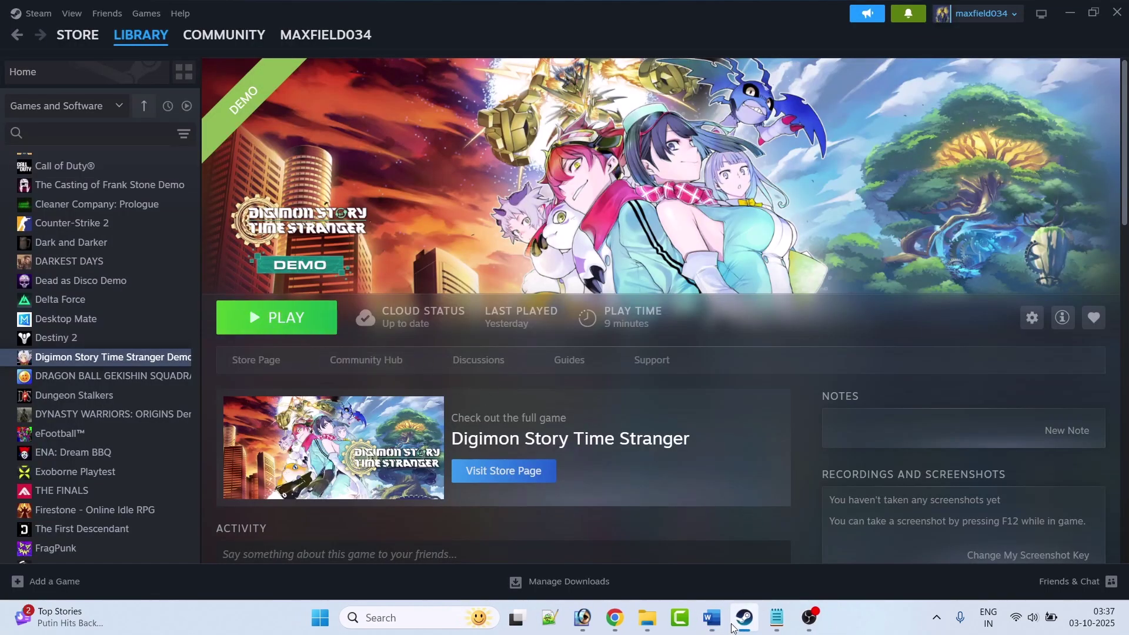
click(712, 618)
scroll(529, 417, down, 1)
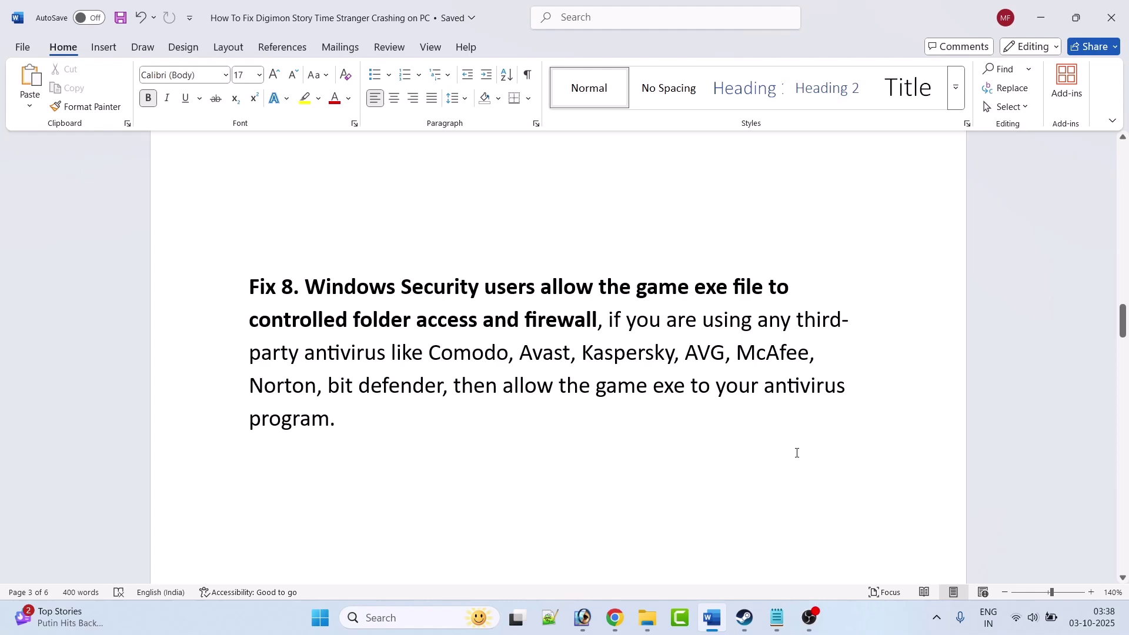
scroll(500, 428, down, 4)
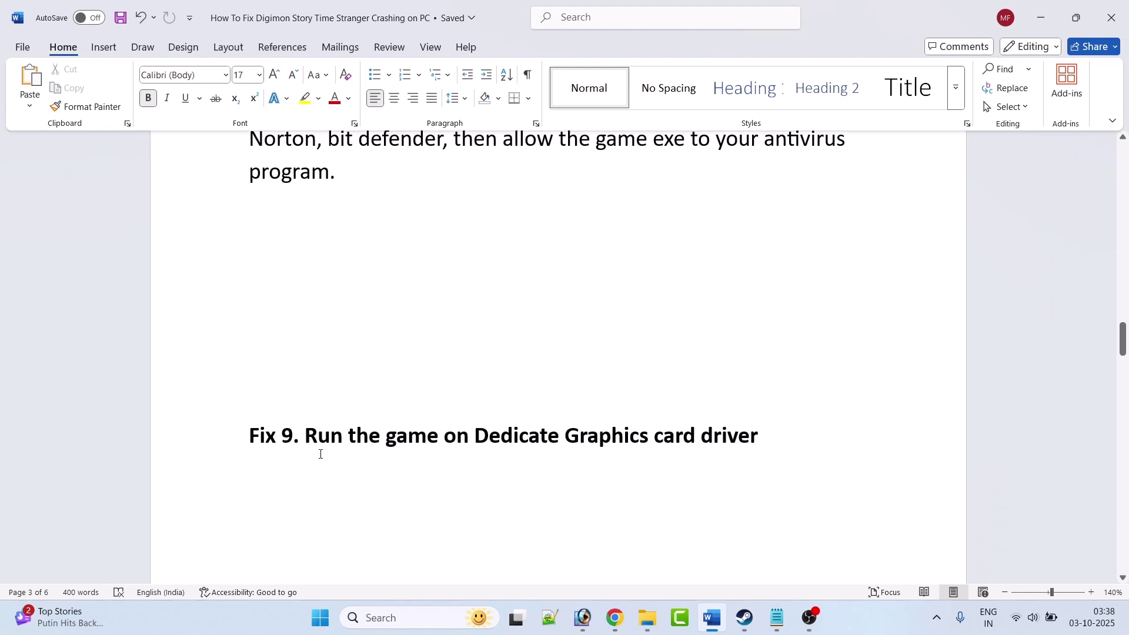
drag(316, 438, 761, 433)
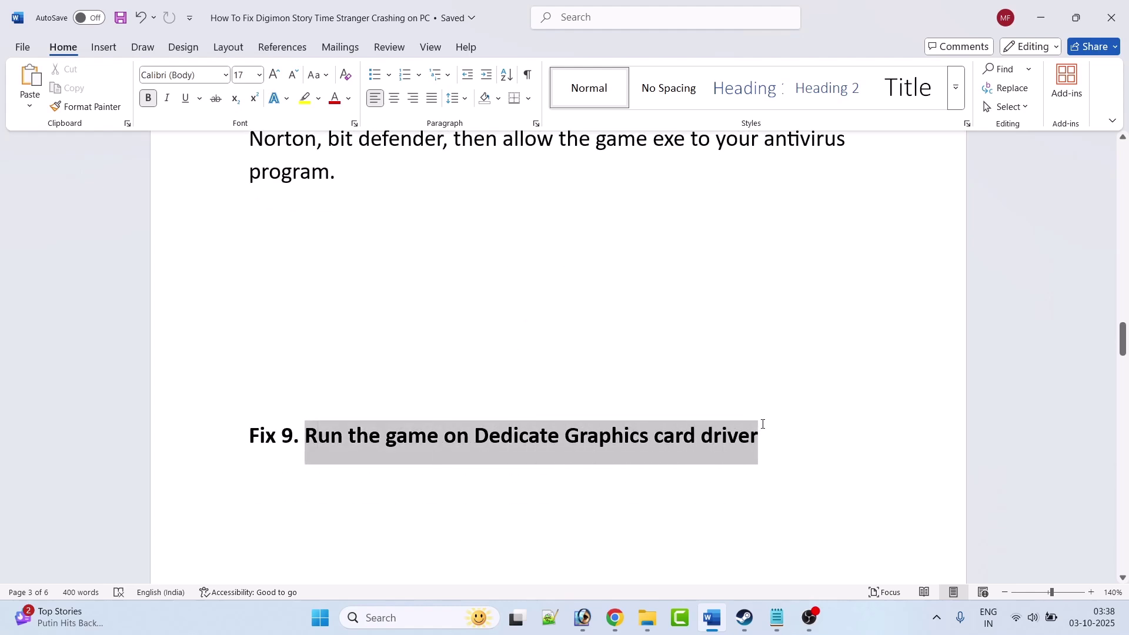
click(584, 503)
- Search Windows for "graphics", open Graphics settings and start adding a desktop app to the custom settings
click(391, 617)
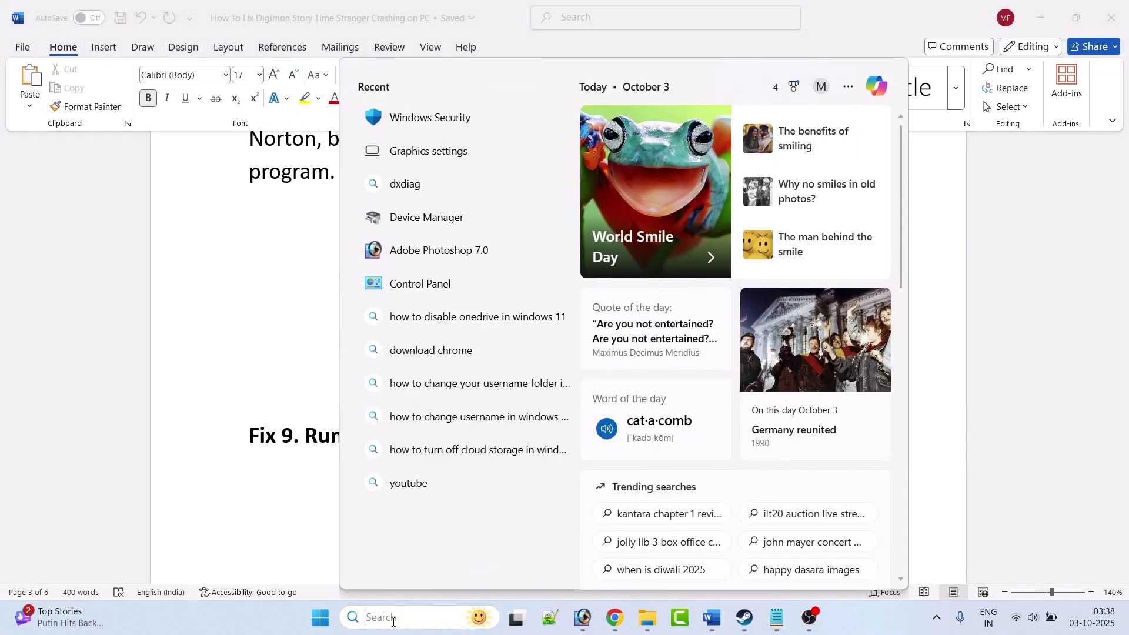
text(graphics)
click(726, 265)
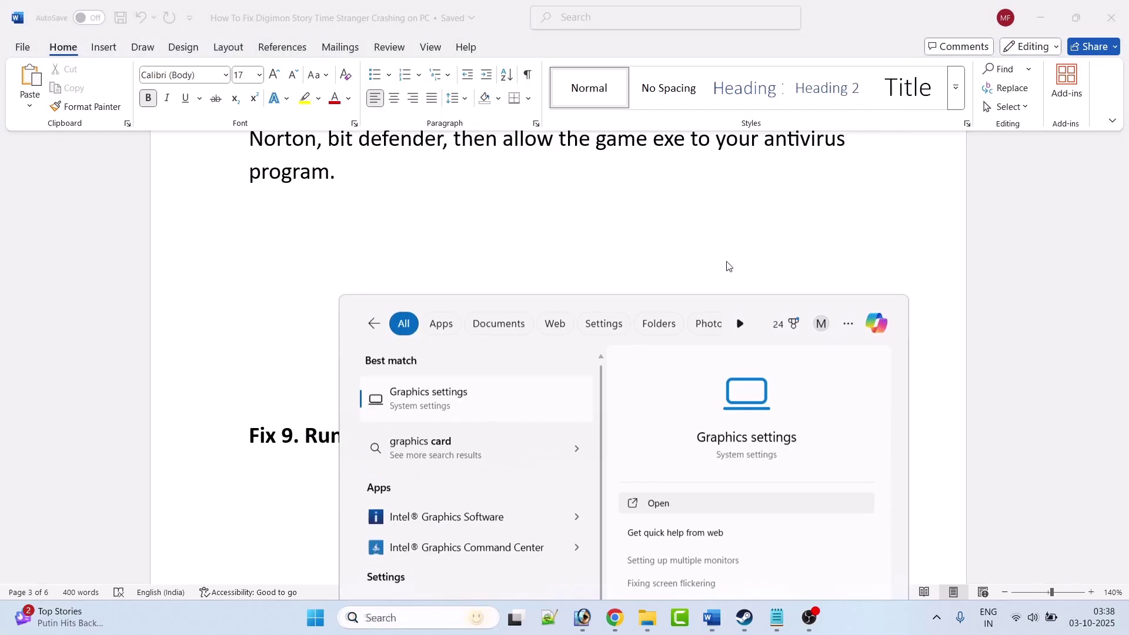
click(867, 419)
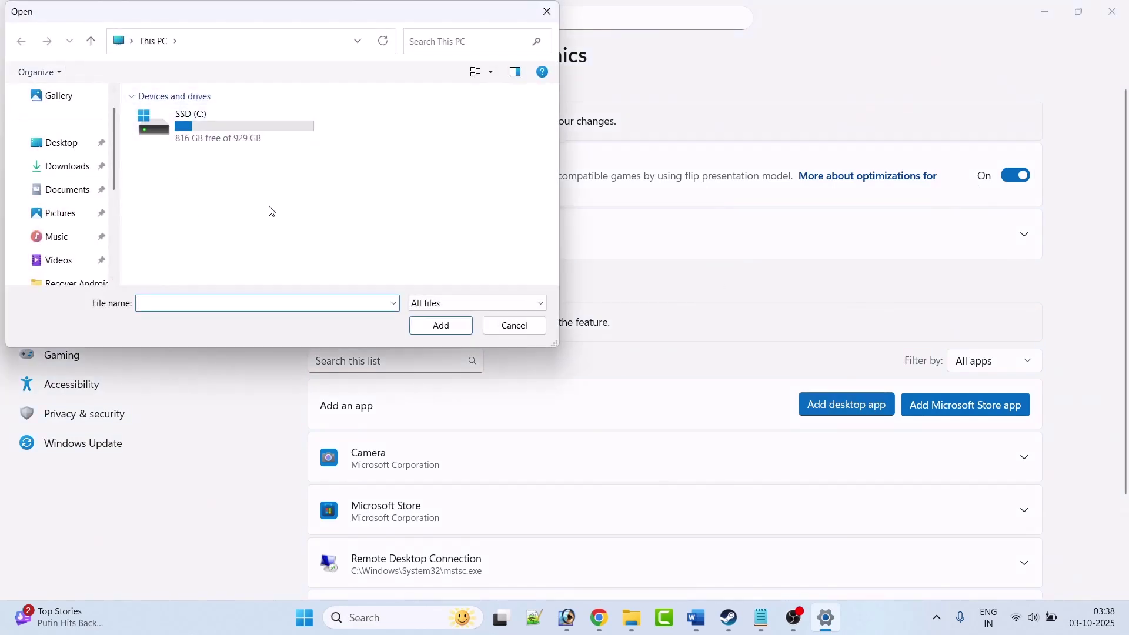
- Browse to the Steam\steamapps\common\Digimon Story Time Stranger Demo folder in Program Files (x86) on the C: drive
double_click(223, 134)
key(p)
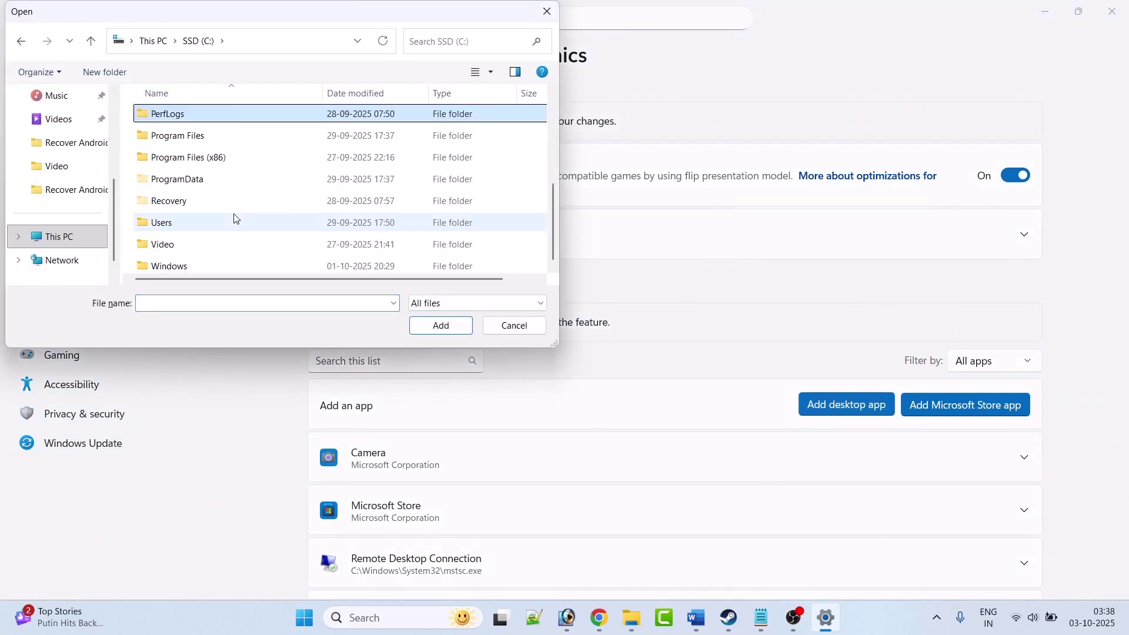
key(Down)
key(Down)
key(Return)
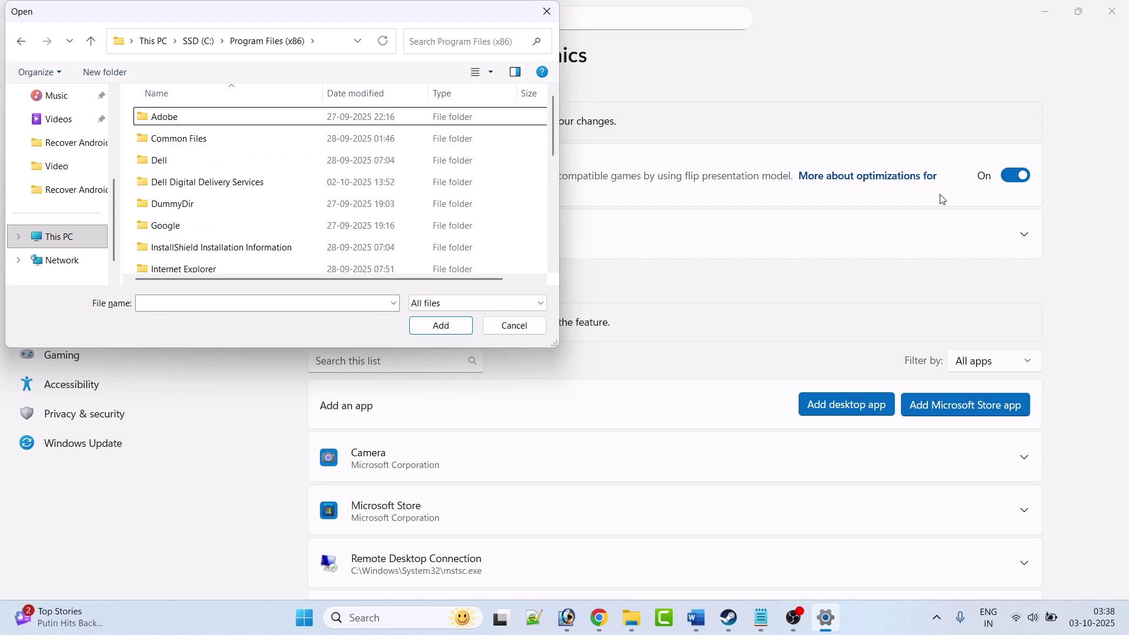
key(s)
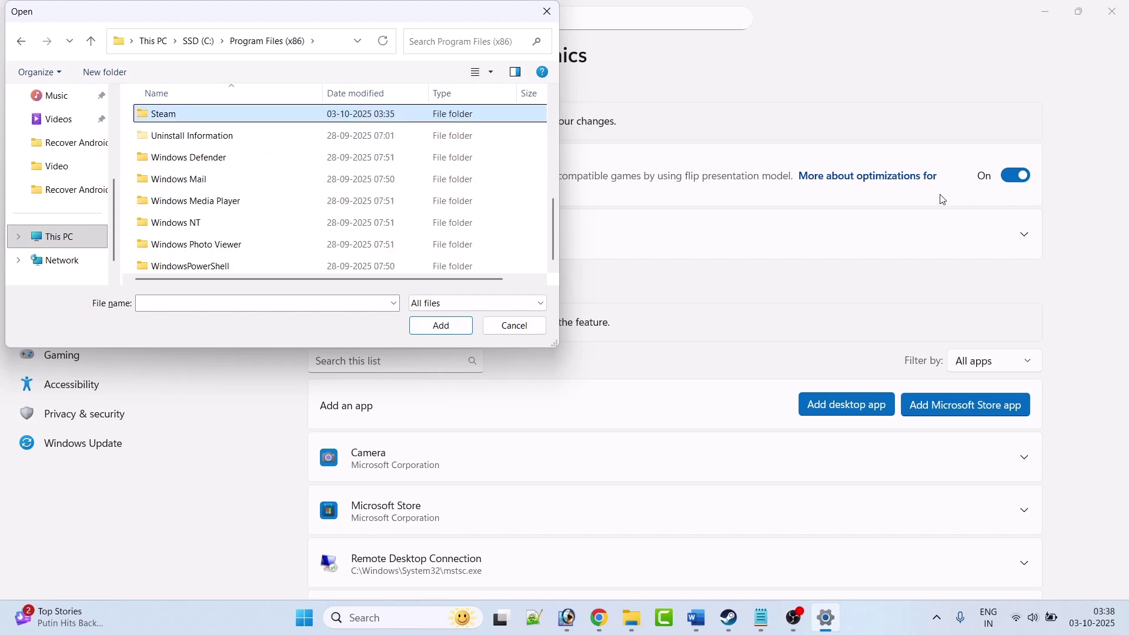
key(Return)
key(s)
key(Down)
key(Return)
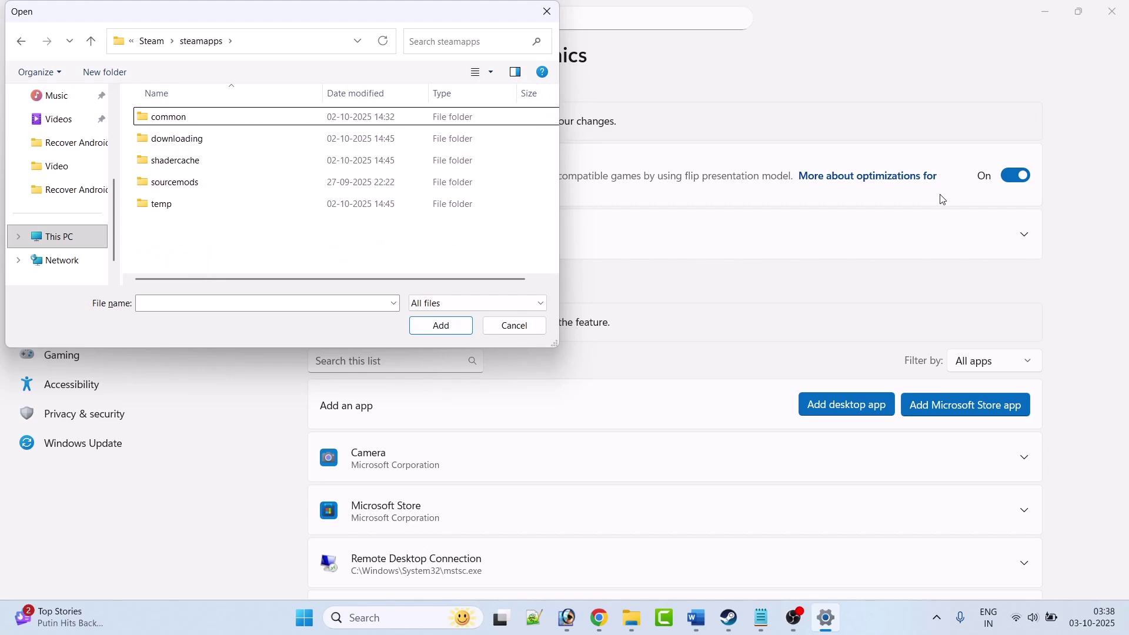
key(Return)
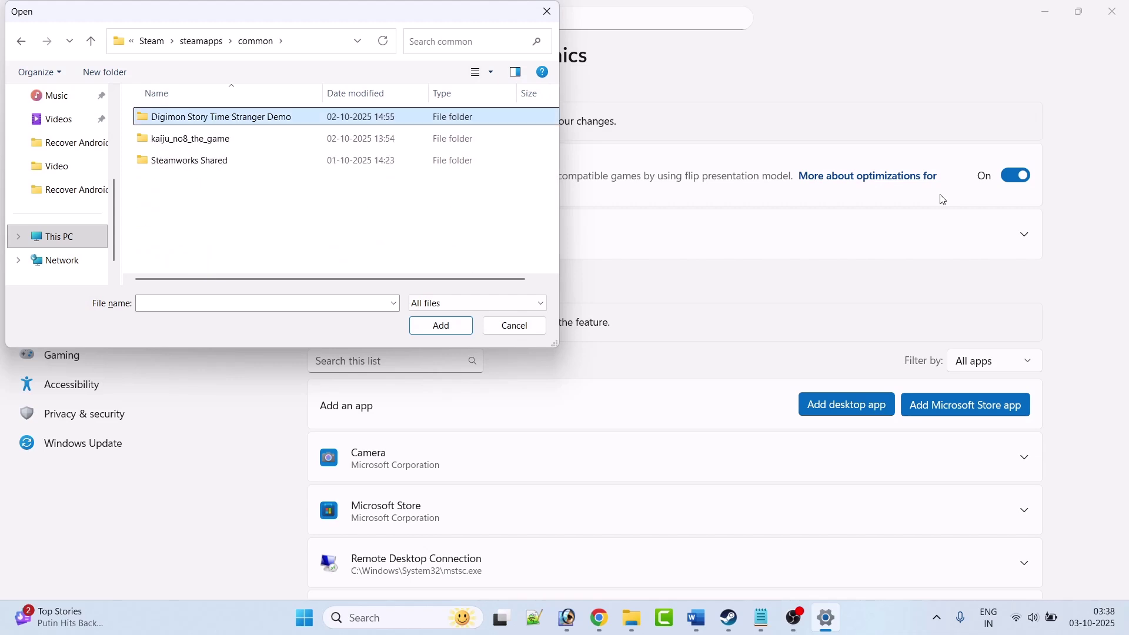
key(Return)
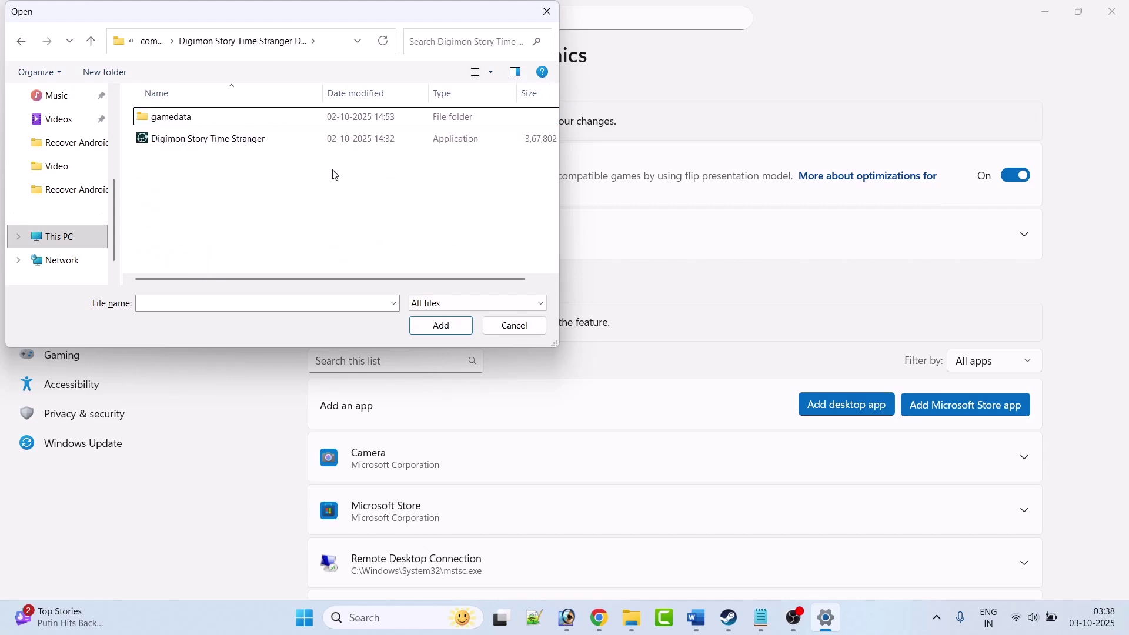
- Add the Digimon Story Time Stranger application to the custom graphics settings list
click(225, 150)
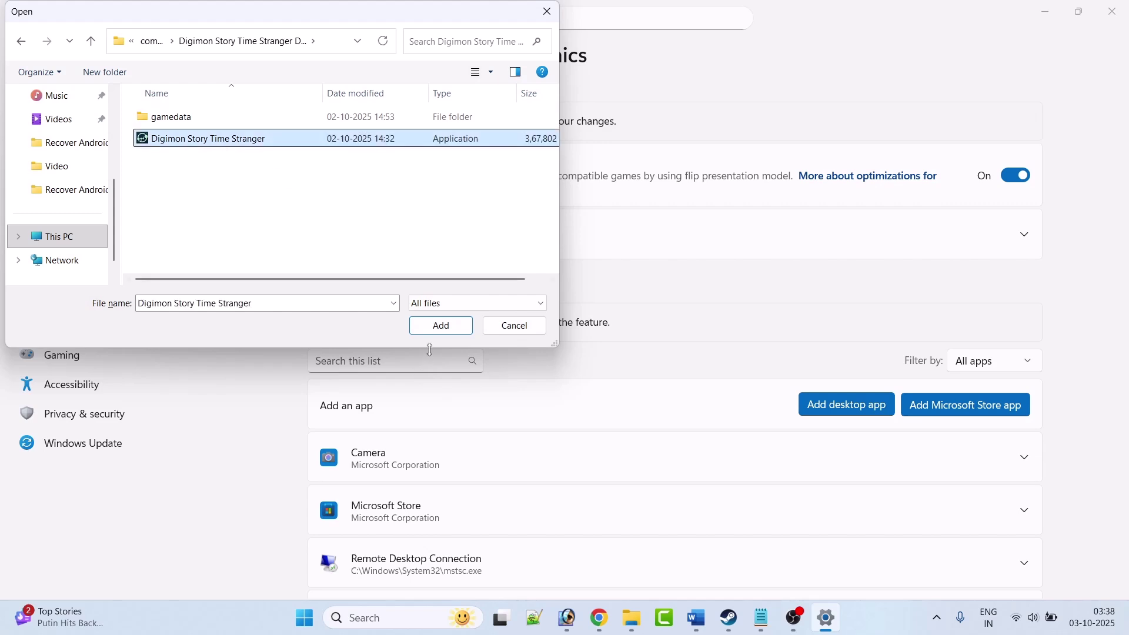
click(439, 327)
scroll(588, 353, down, 3)
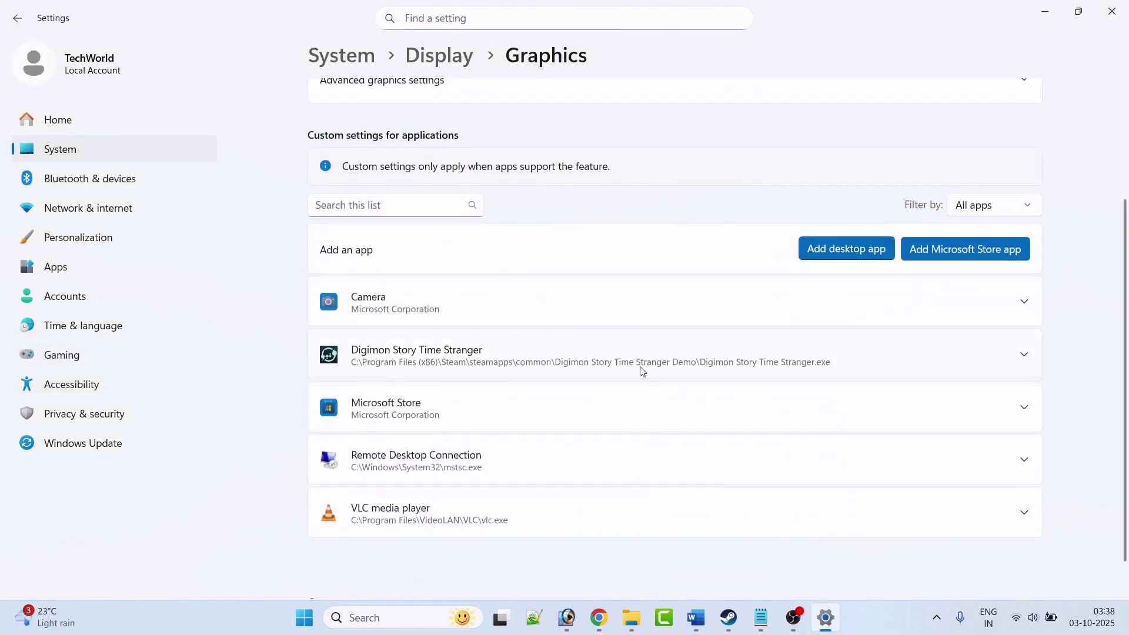
- Set the GPU preference of Digimon Story Time Stranger to High Performance (NVIDIA GeForce RTX 3050 6GB Laptop GPU), close Settings and switch to Steam
click(1024, 353)
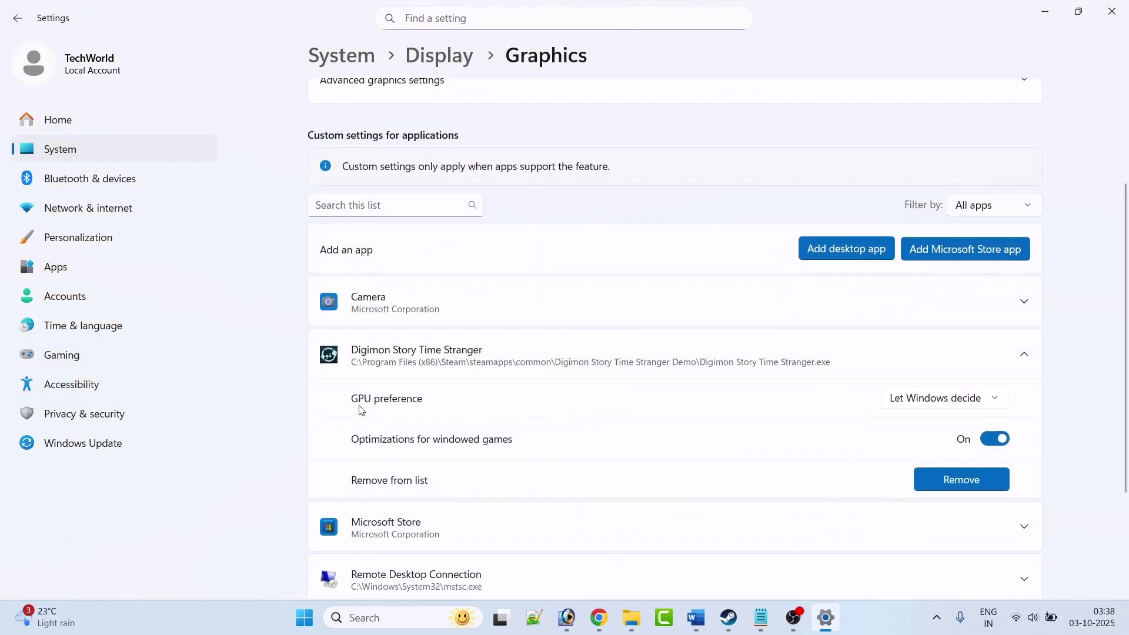
click(927, 406)
click(896, 459)
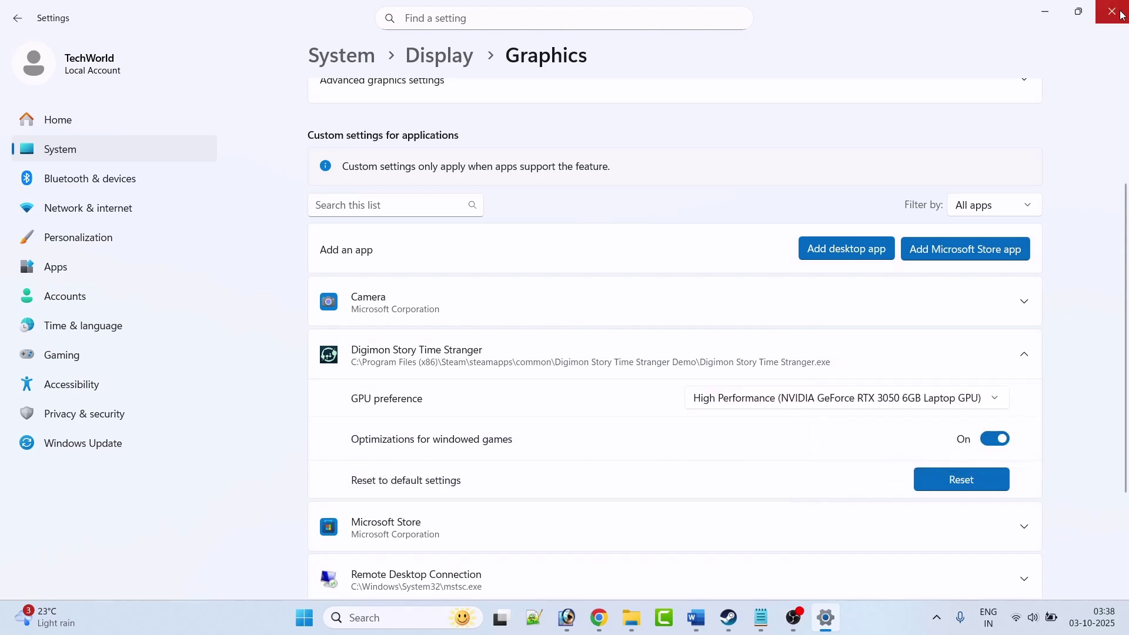
click(1112, 11)
click(744, 618)
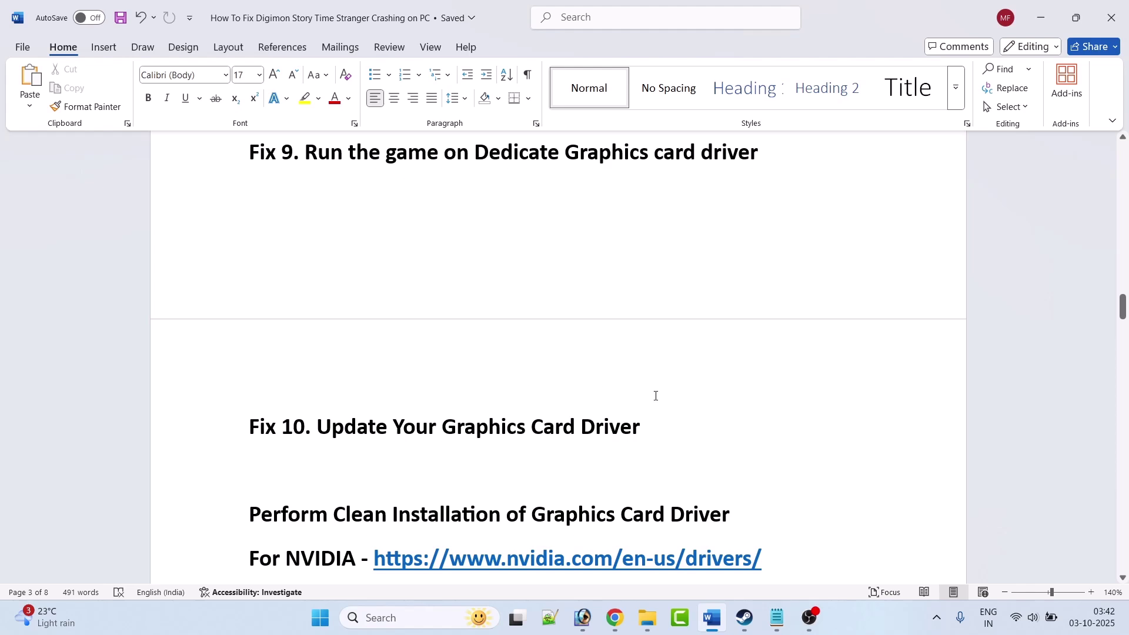
- Read Fix 10 in the Word document on updating the graphics card driver, including the NVIDIA, AMD and Intel driver links
scroll(657, 396, down, 3)
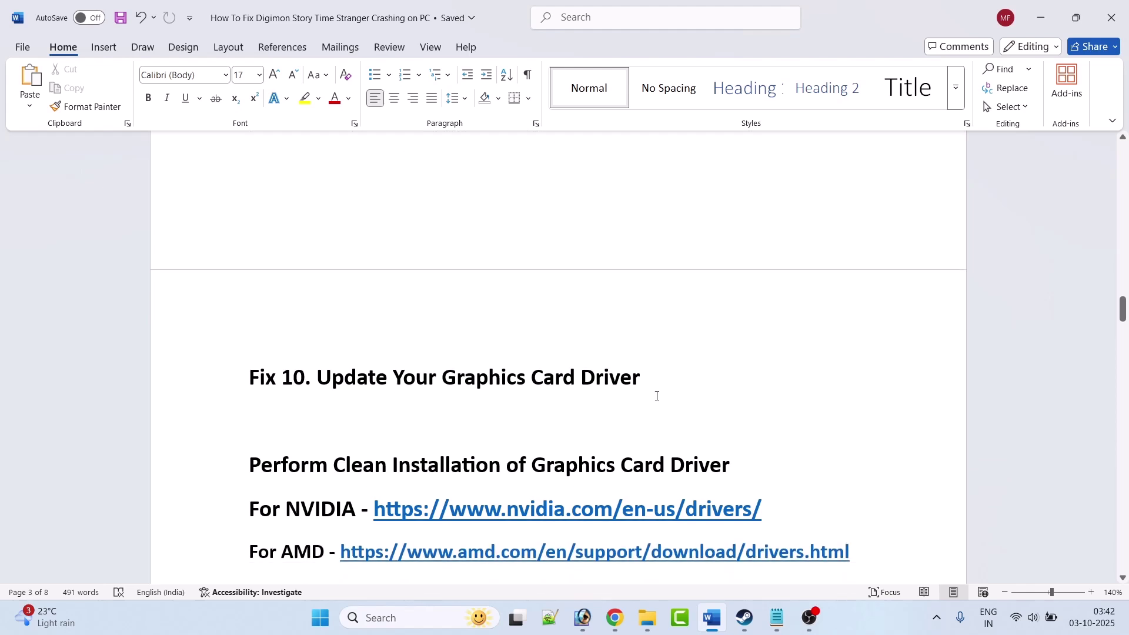
drag(259, 412, 823, 383)
click(855, 440)
scroll(841, 438, down, 3)
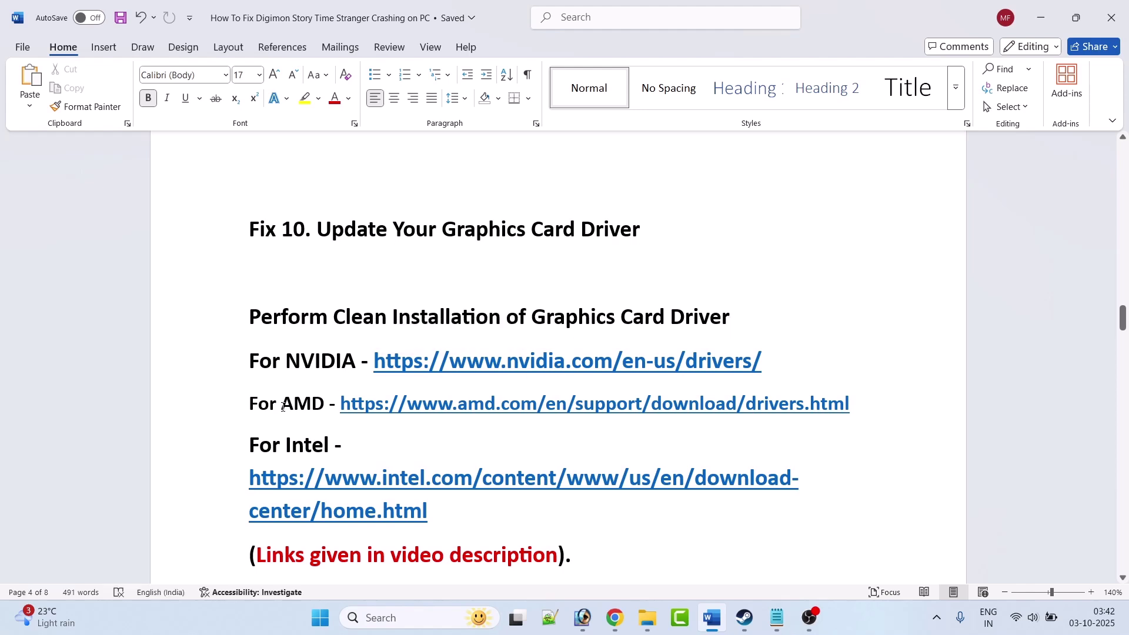
scroll(503, 405, down, 2)
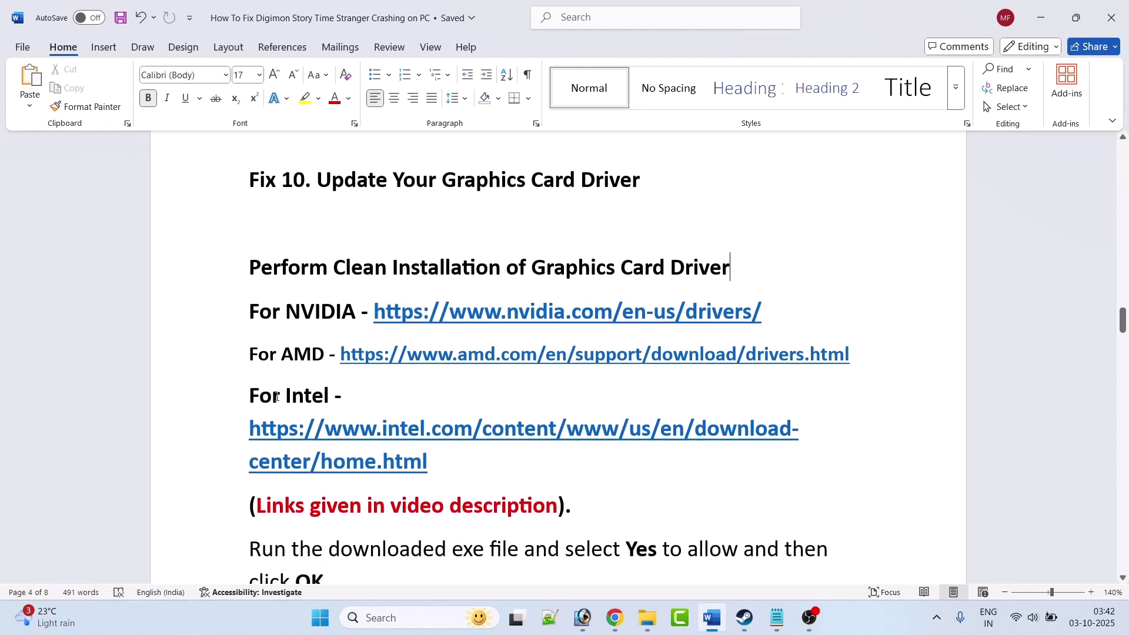
scroll(353, 400, down, 2)
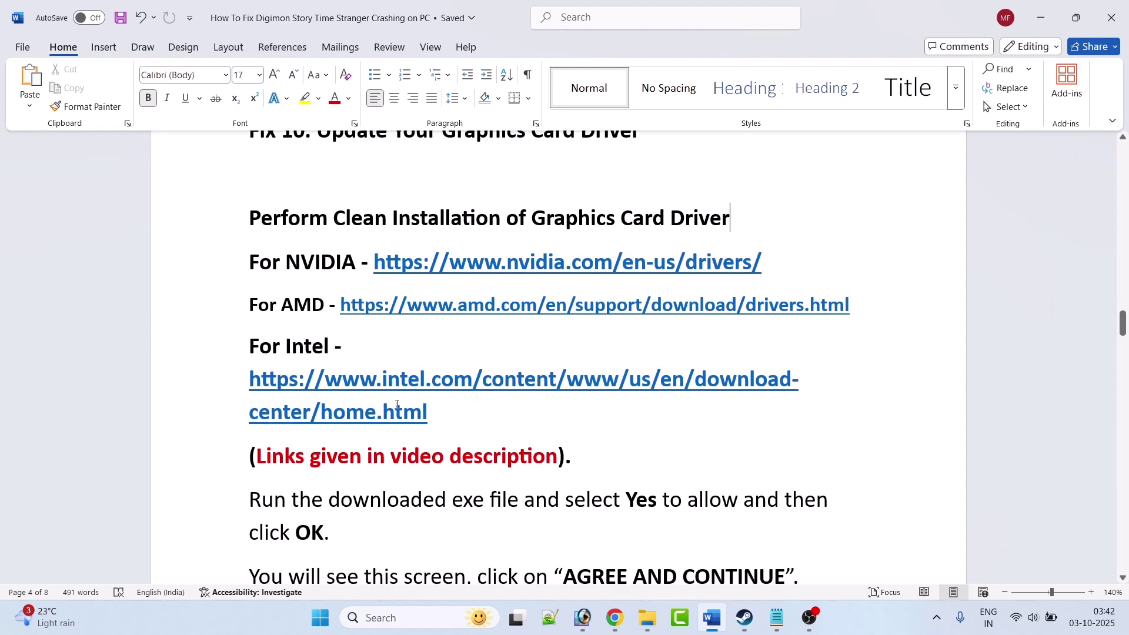
drag(304, 453, 557, 456)
click(677, 480)
- Switch to the NVIDIA drivers page in Chrome and find drivers for the GeForce RTX 3050 on Windows 11, English (US)
drag(780, 260, 372, 264)
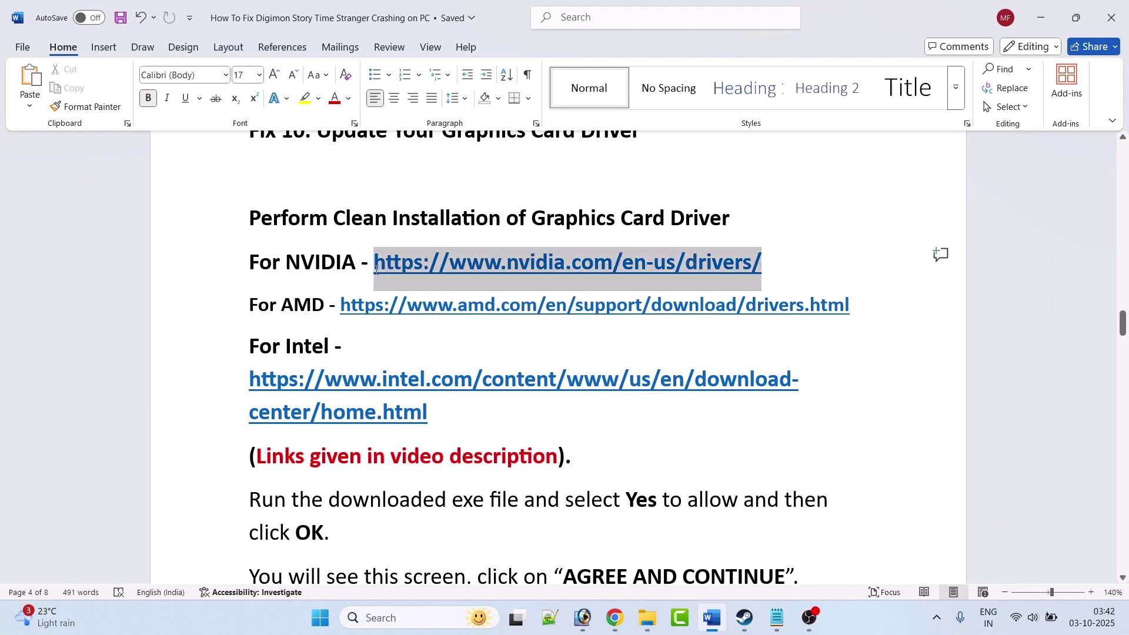
key(alt+Tab)
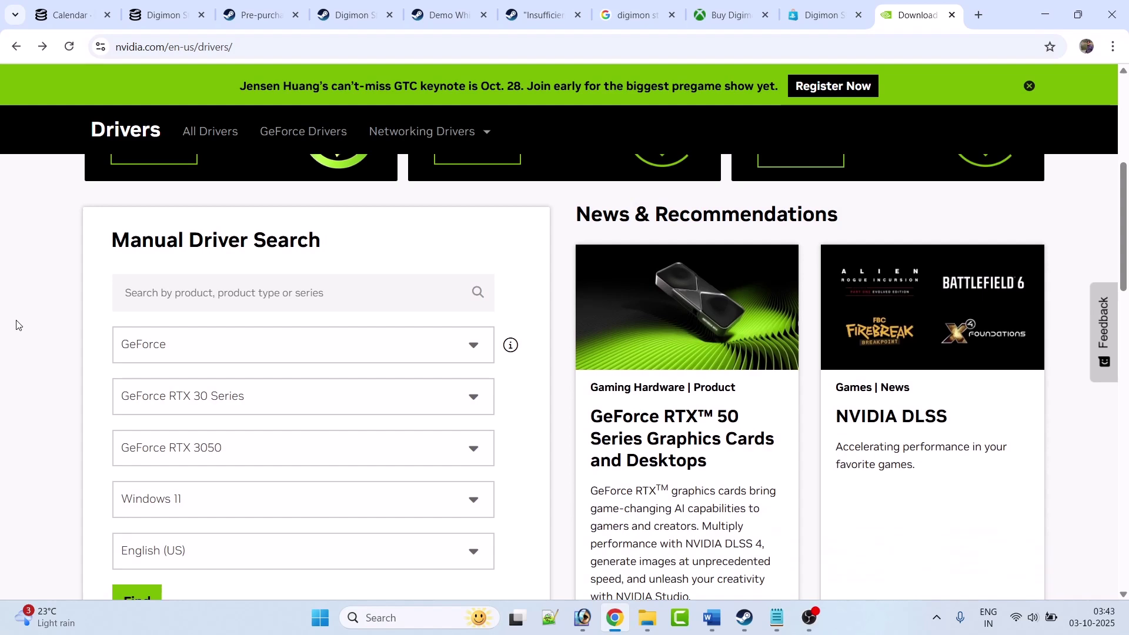
scroll(59, 341, down, 1)
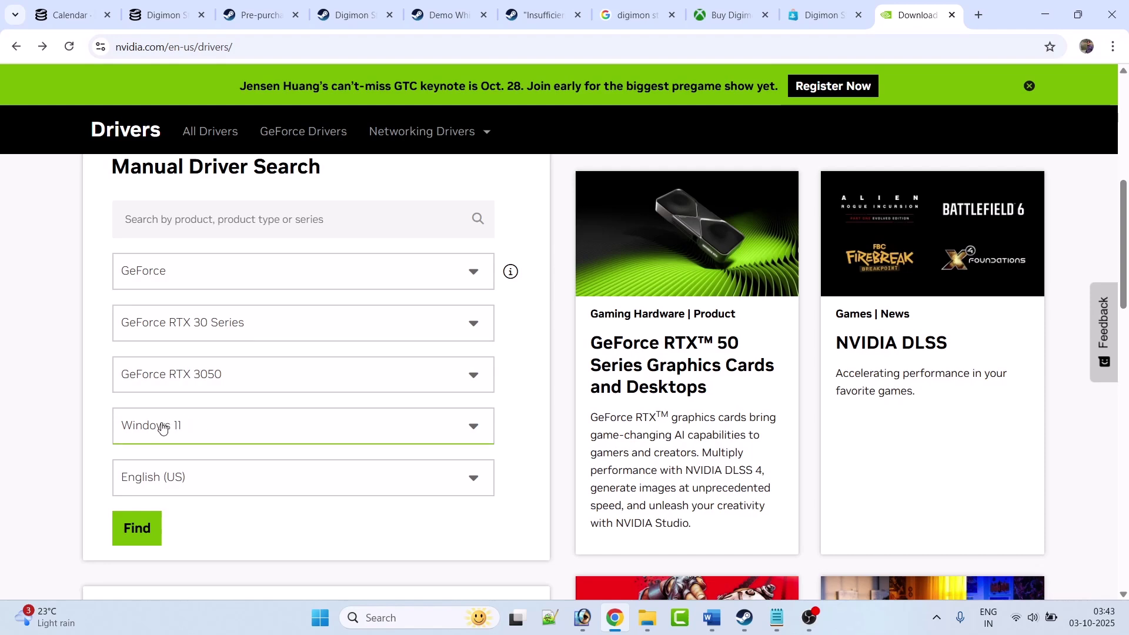
click(137, 529)
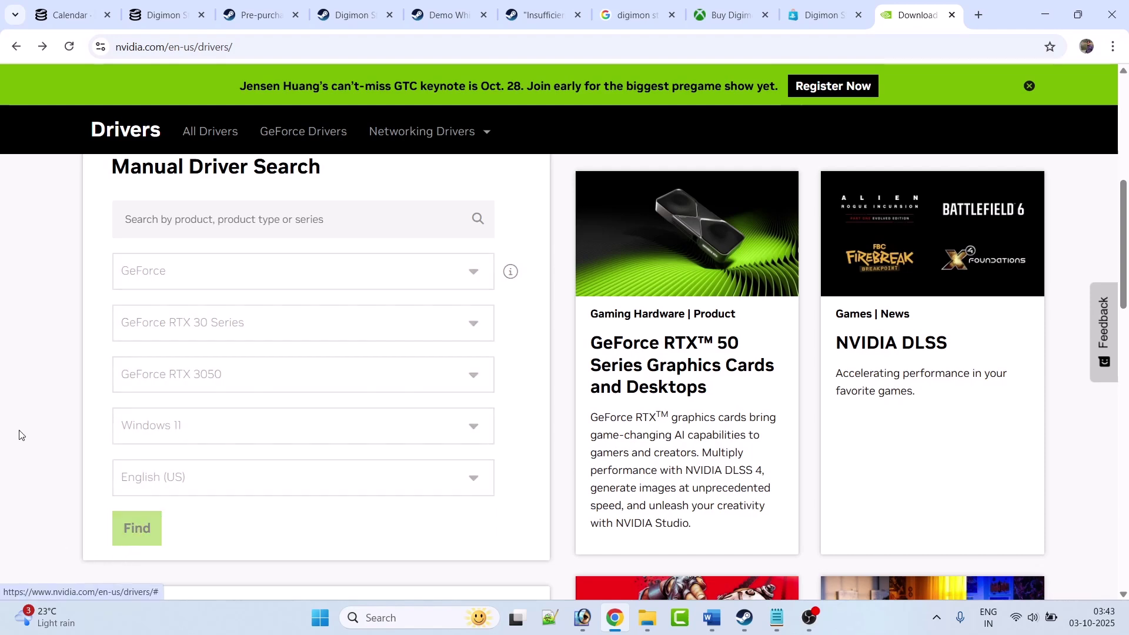
- View the GeForce Game Ready Driver version 581.42 in the driver results and download it
scroll(23, 416, down, 2)
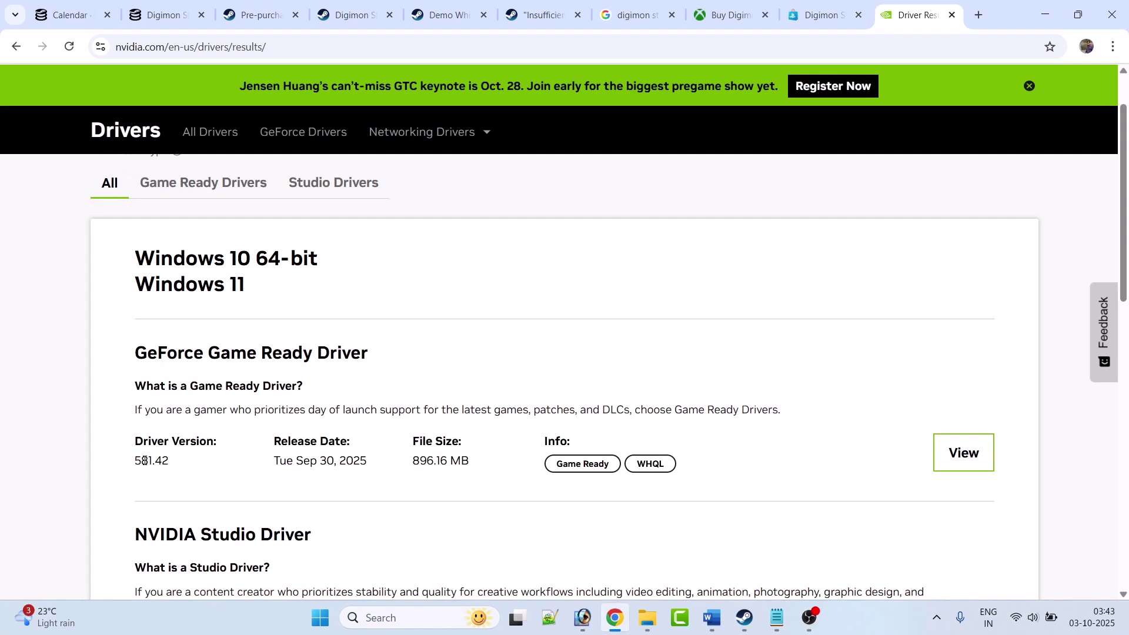
drag(139, 460, 173, 463)
click(185, 471)
drag(143, 353, 344, 354)
click(440, 360)
click(971, 461)
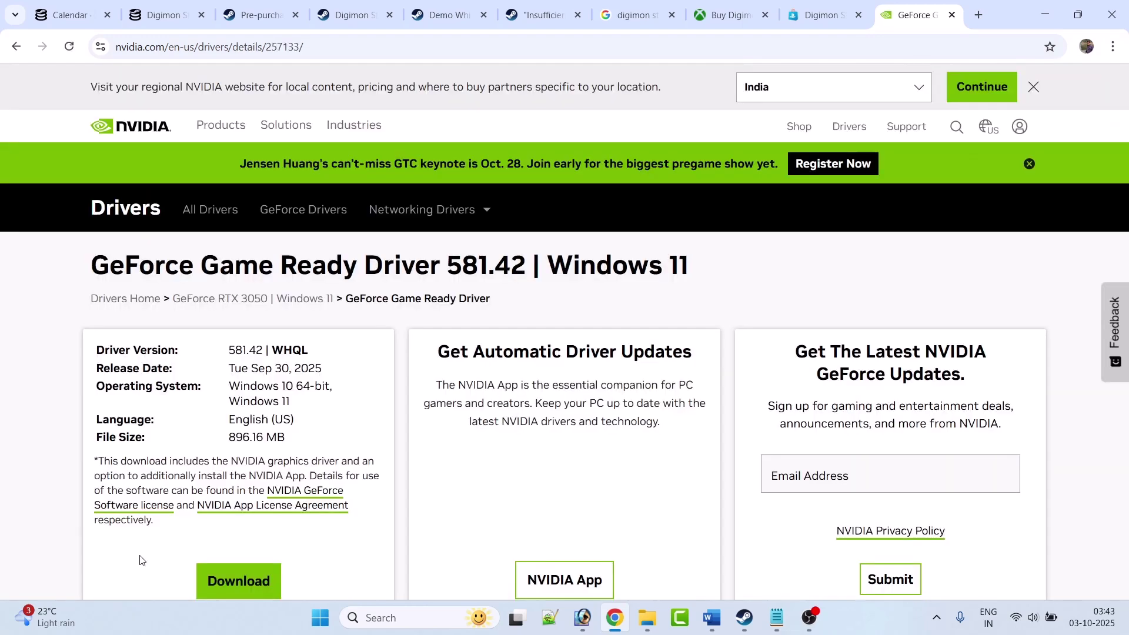
click(244, 582)
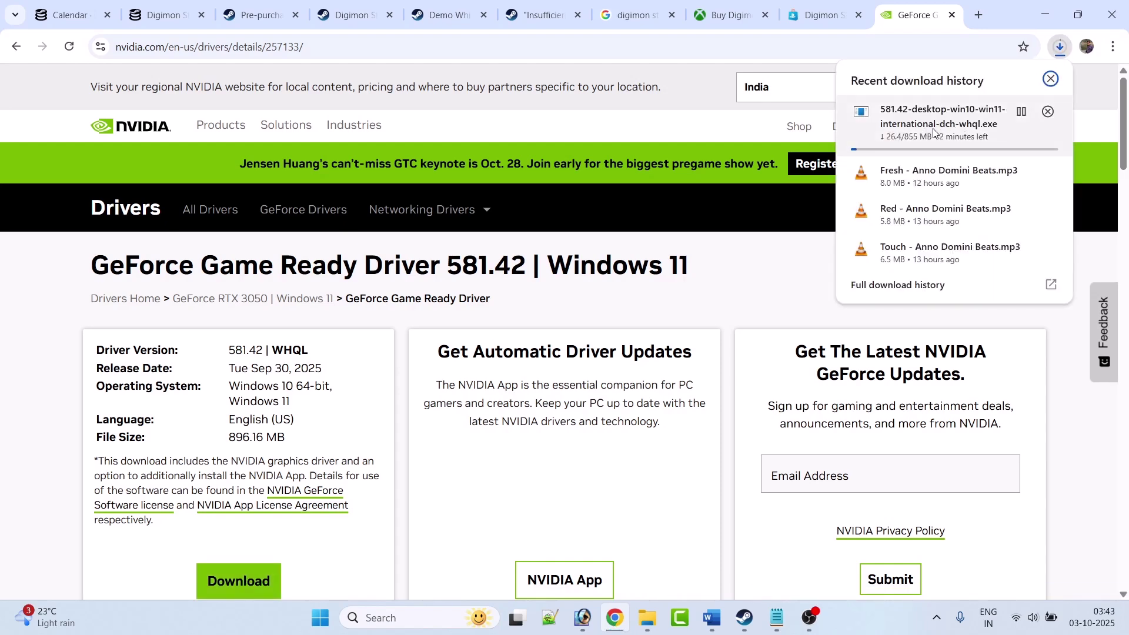
- Return to the Word document and read the NVIDIA installer instructions through the Custom (Advanced) and clean installation options
key(alt+Tab)
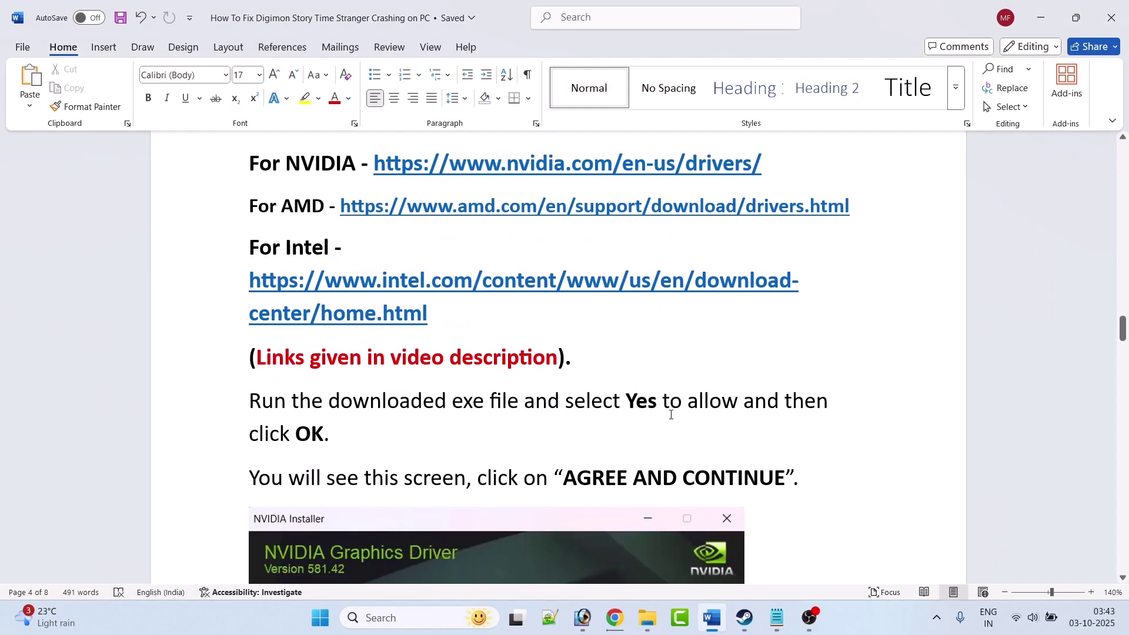
scroll(347, 439, down, 5)
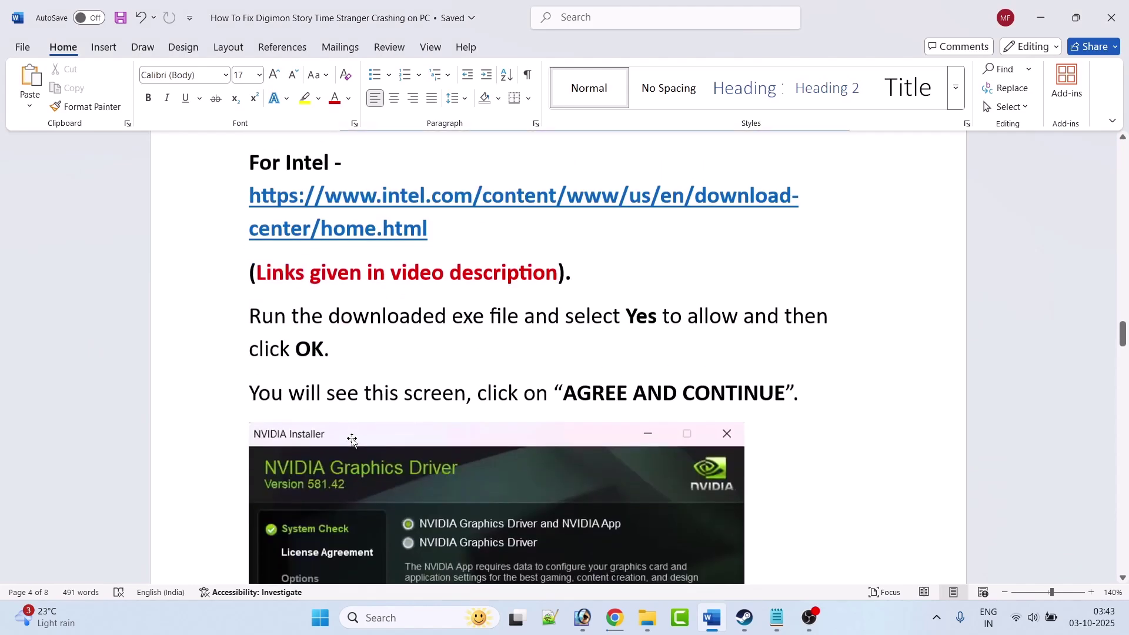
scroll(517, 328, down, 1)
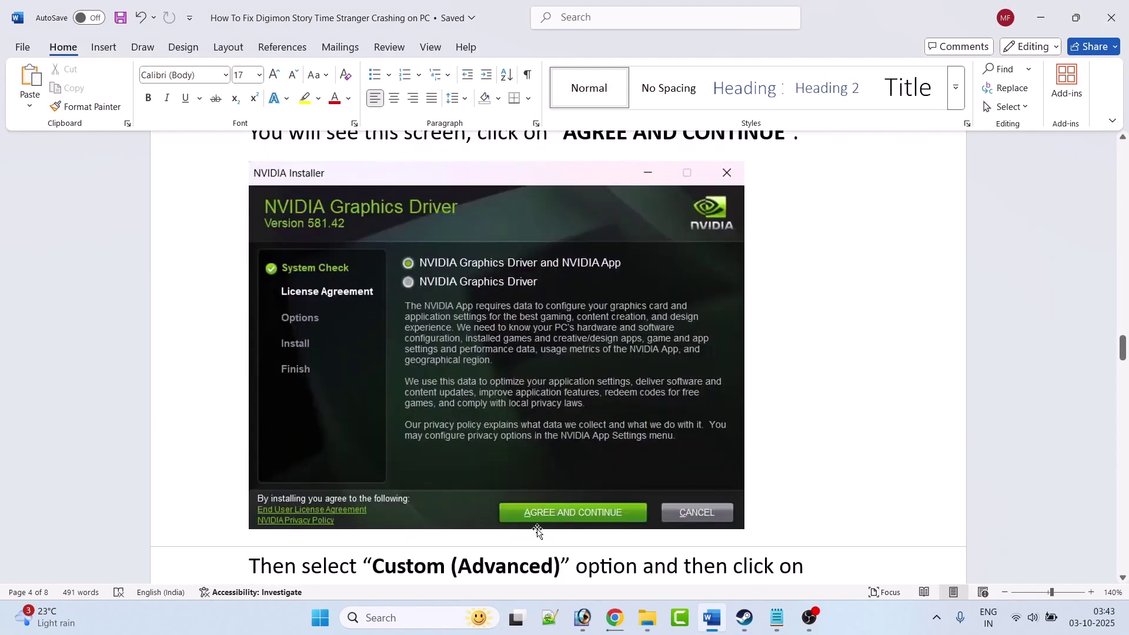
scroll(510, 392, down, 2)
scroll(510, 393, down, 5)
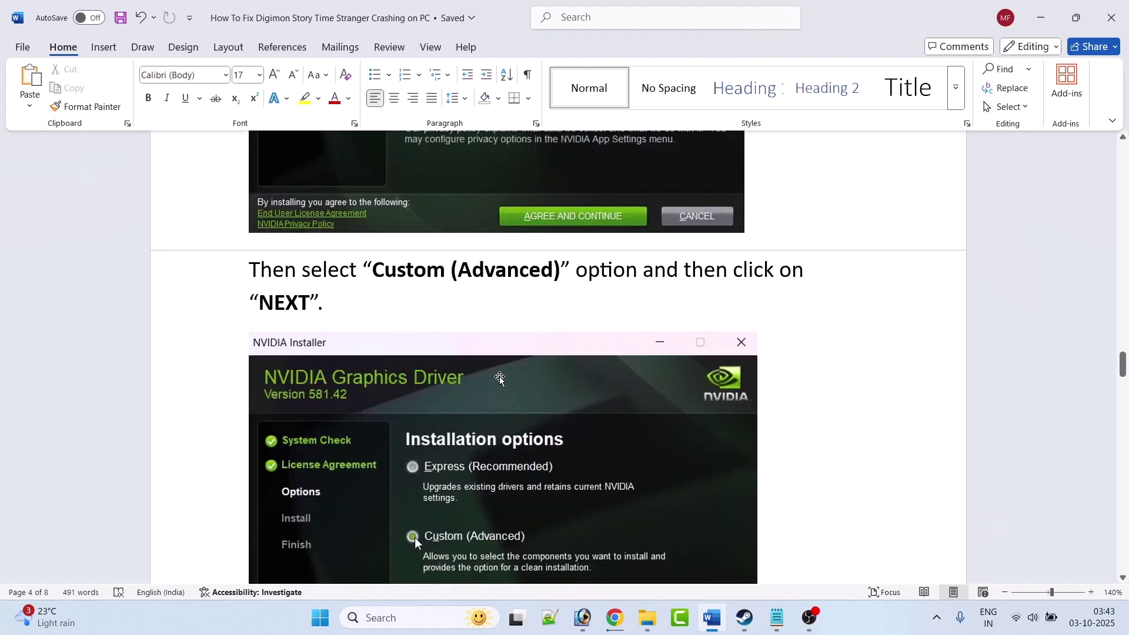
scroll(487, 493, down, 3)
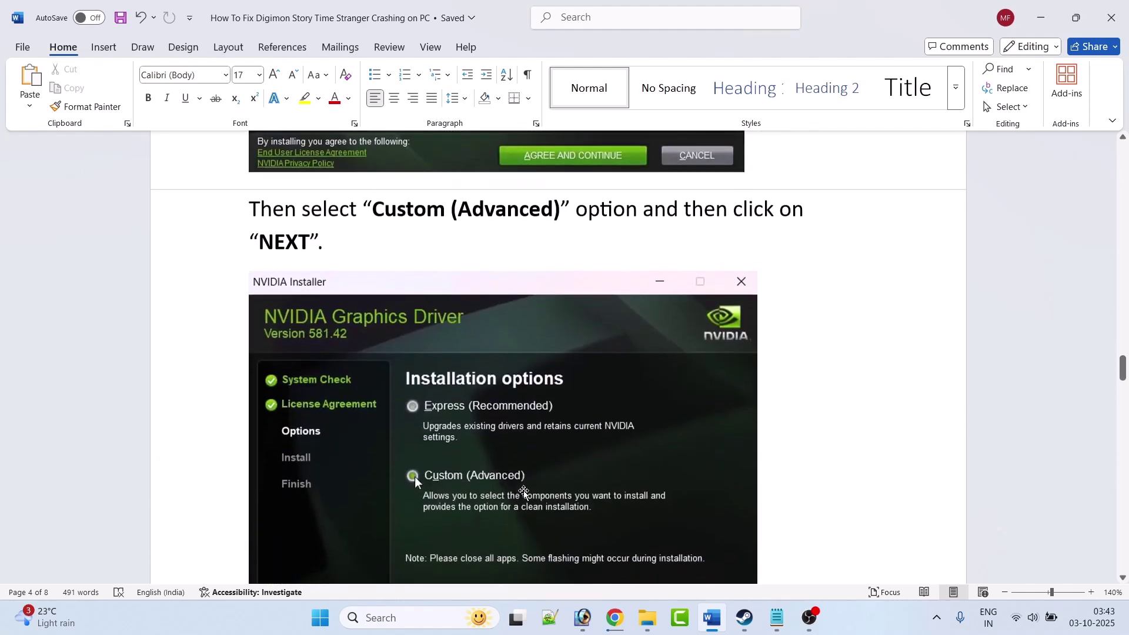
scroll(331, 493, down, 6)
scroll(331, 493, down, 1)
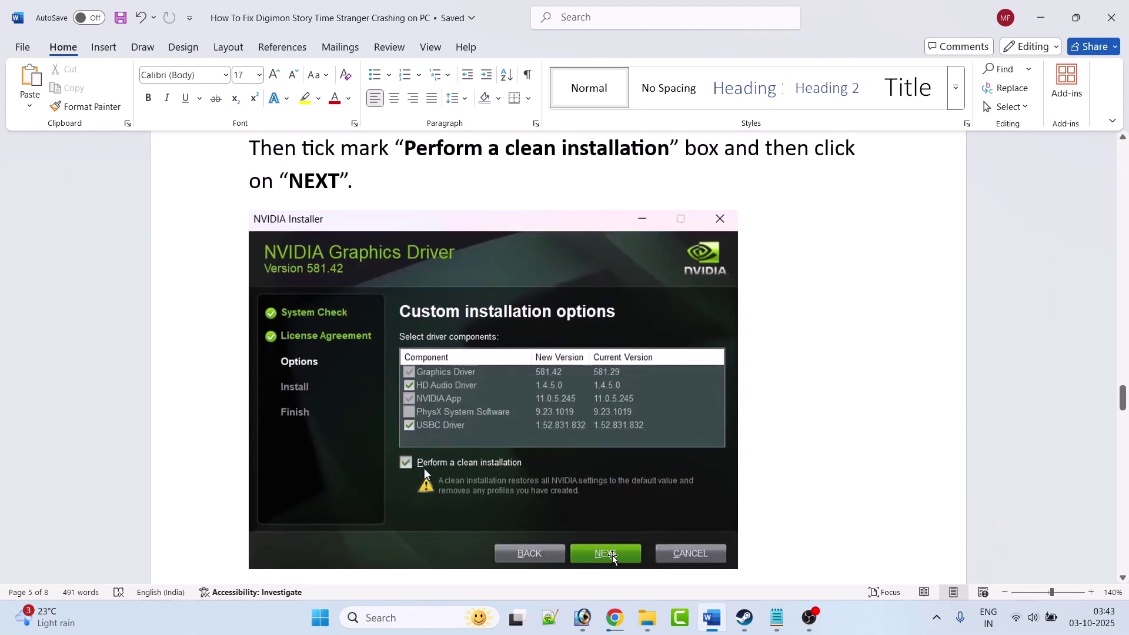
- Read the closing clean-installation instructions of Fix 10, and view the Digimon Story Time Stranger Demo page in the Steam library
scroll(315, 463, down, 3)
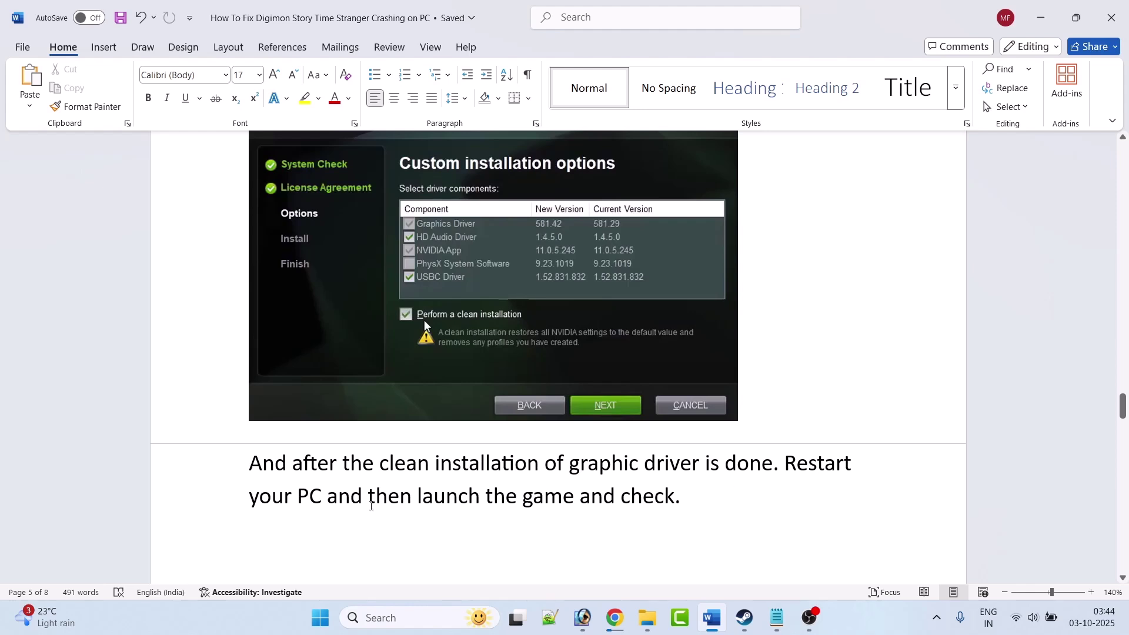
click(745, 618)
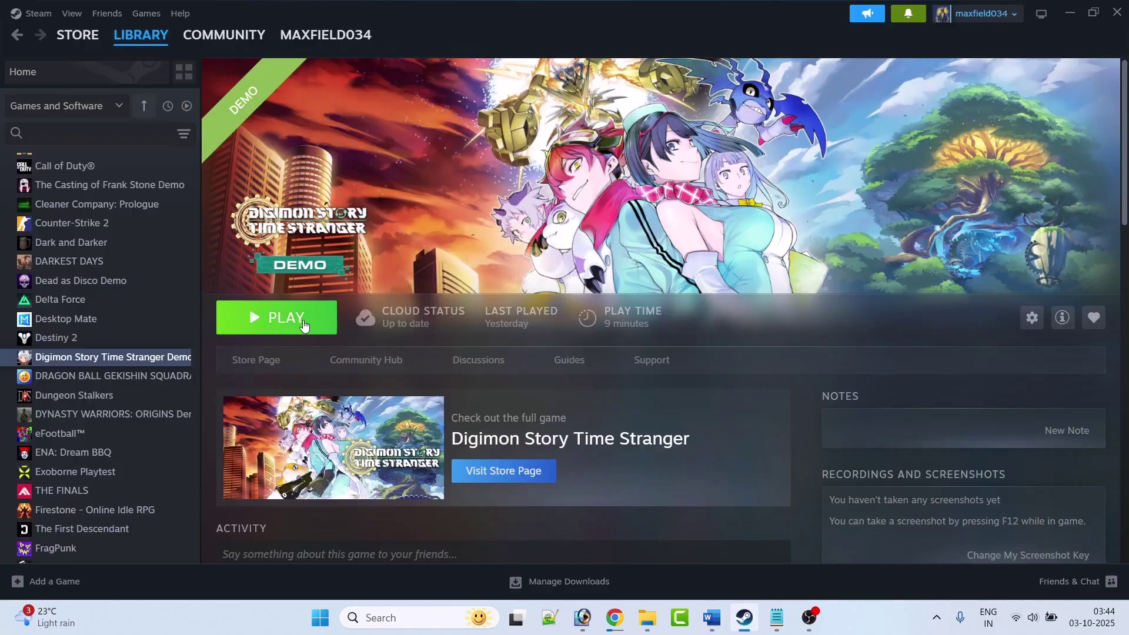
- Return to the Word document and open the Microsoft Visual C++ Redistributable link given under Fix 11
click(711, 618)
scroll(373, 375, down, 1)
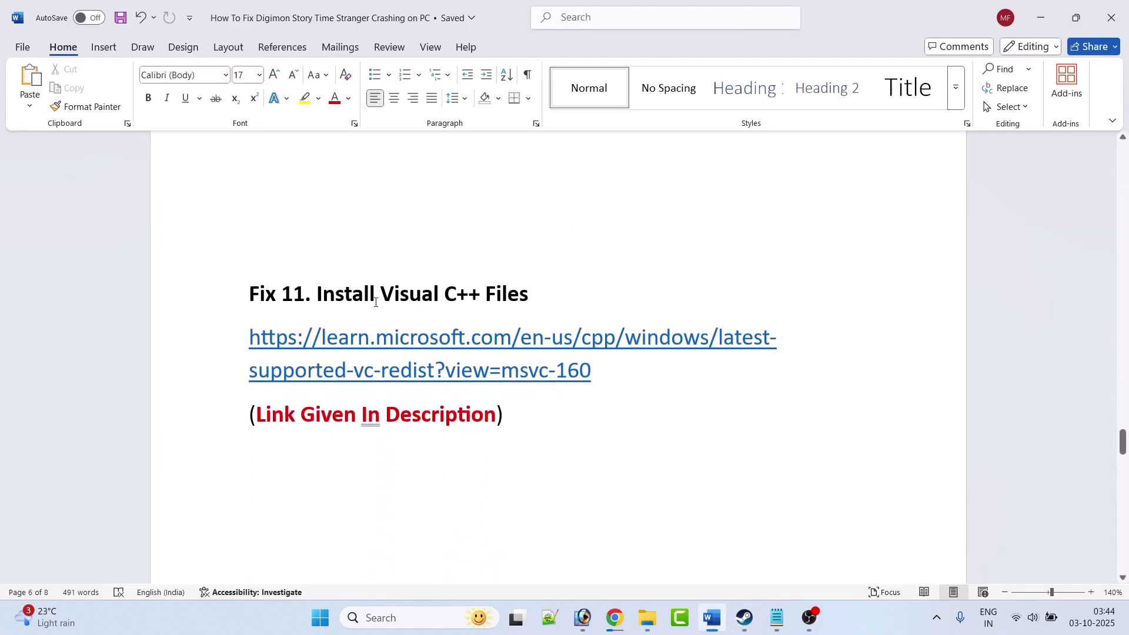
triple_click(612, 376)
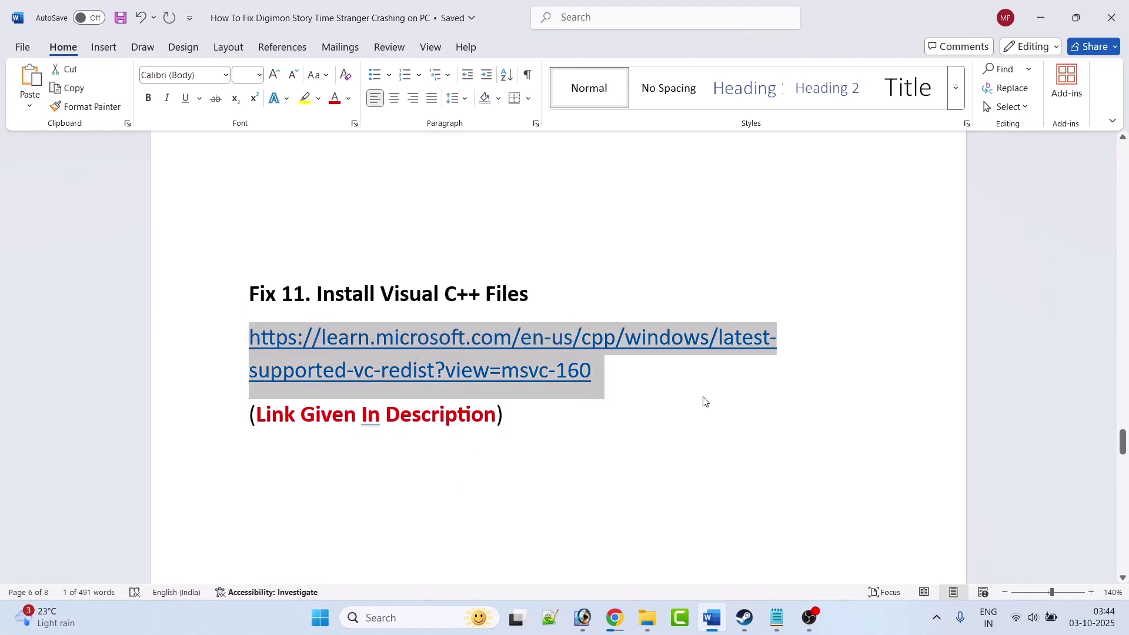
ctrl+click(558, 337)
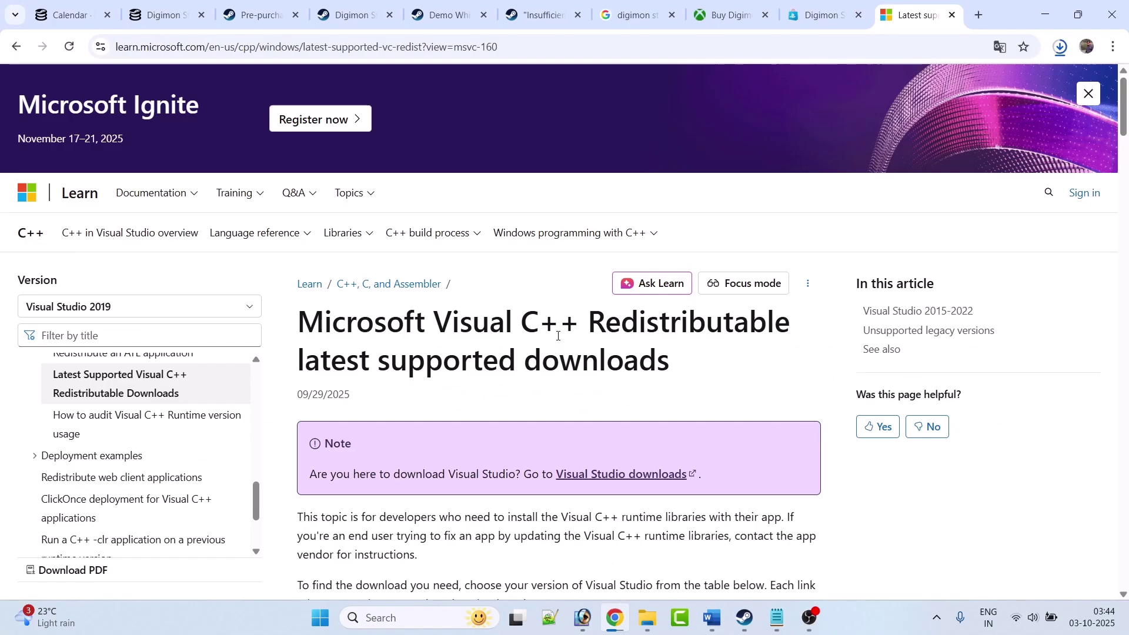
- Download the X64 and X86 installers of the latest supported Visual C++ Redistributable from the Microsoft Learn page
scroll(569, 354, down, 20)
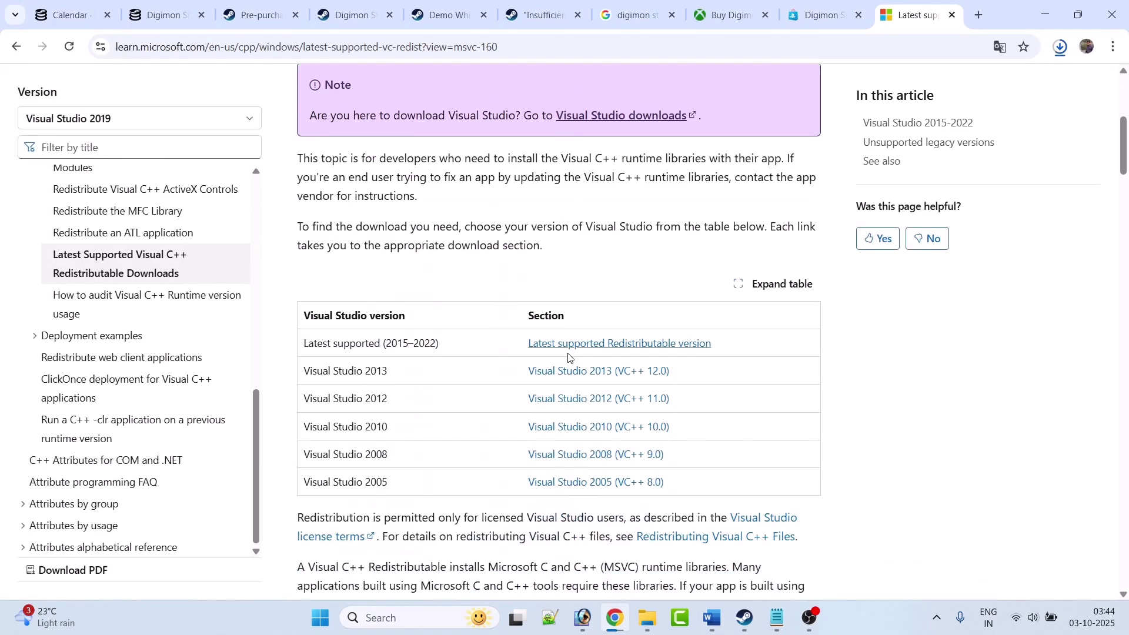
click(469, 221)
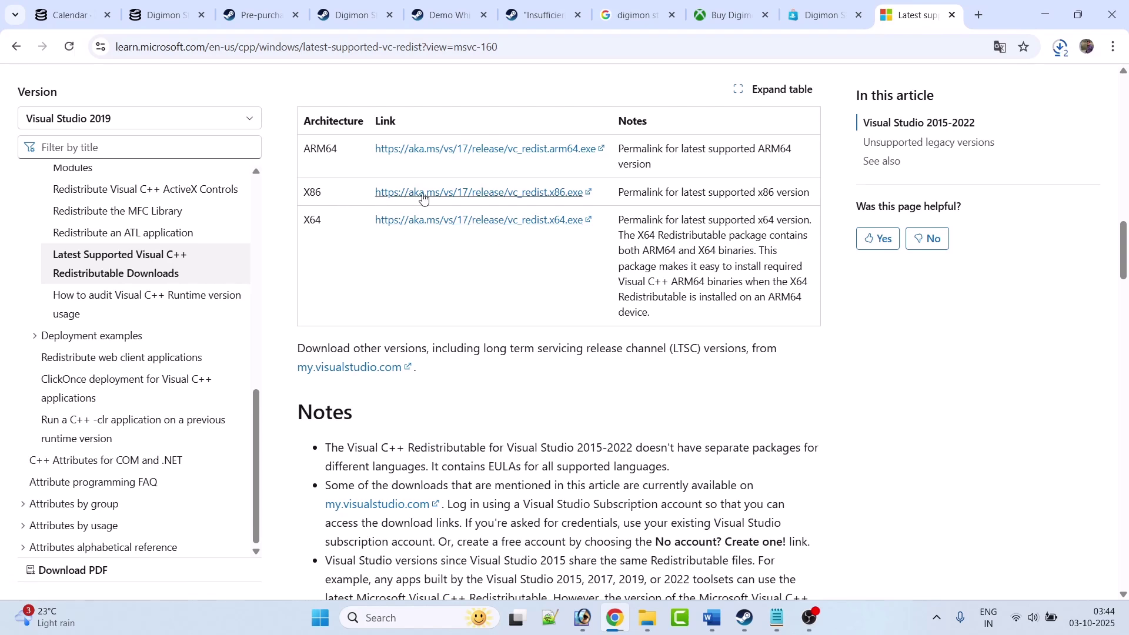
click(475, 198)
- Open the downloaded VC_redist.x64.exe and VC_redist.x86.exe installers one after the other, closing each setup window
click(1059, 49)
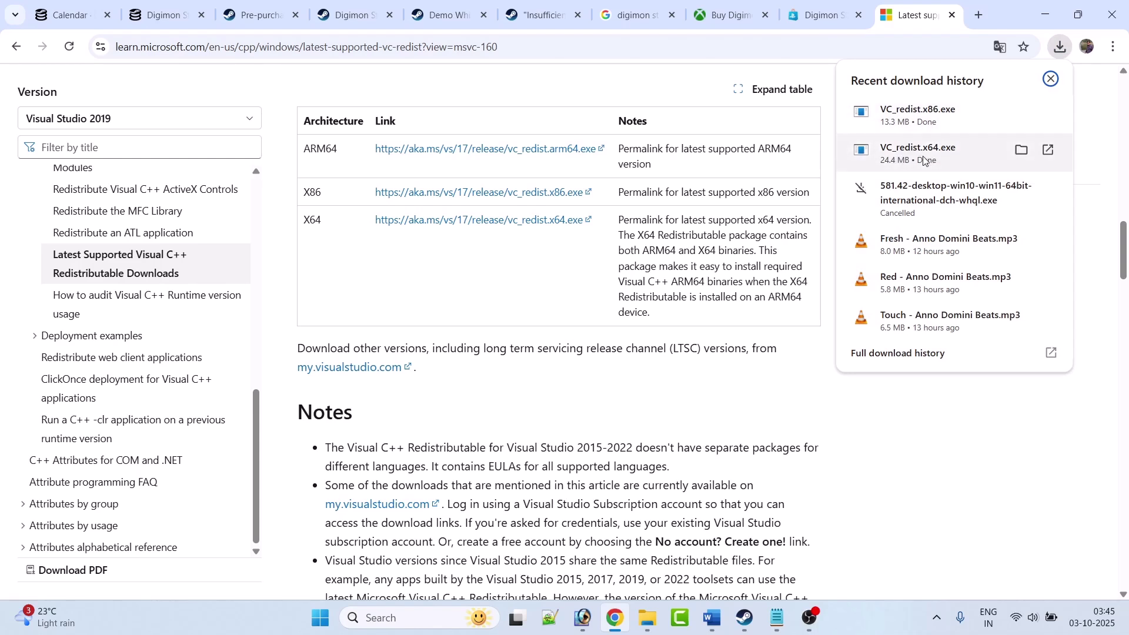
click(944, 158)
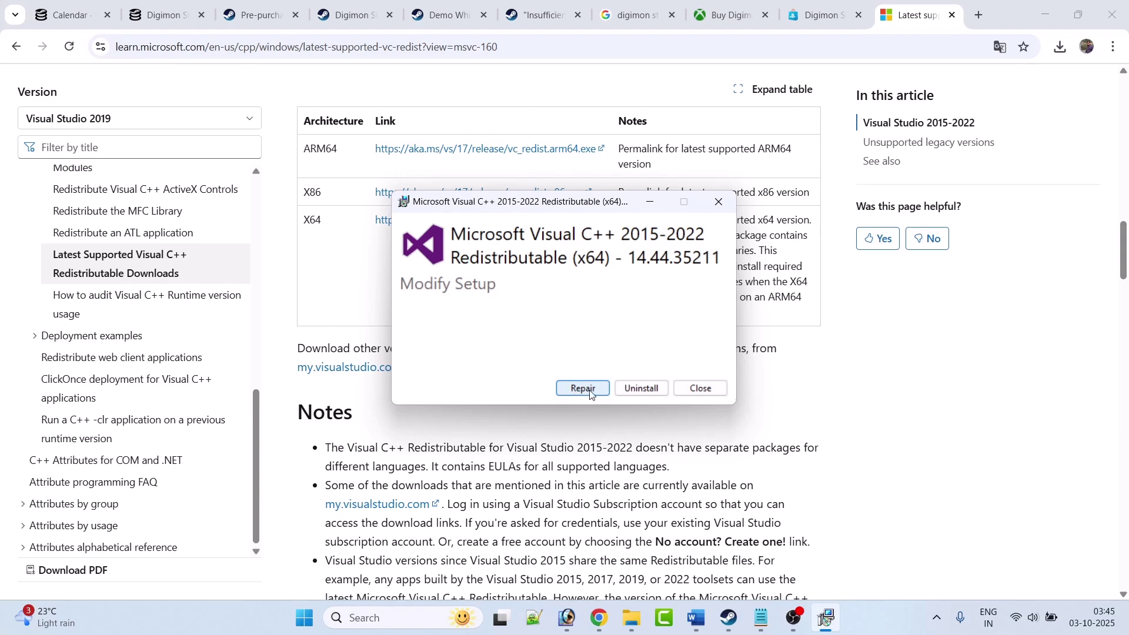
click(719, 202)
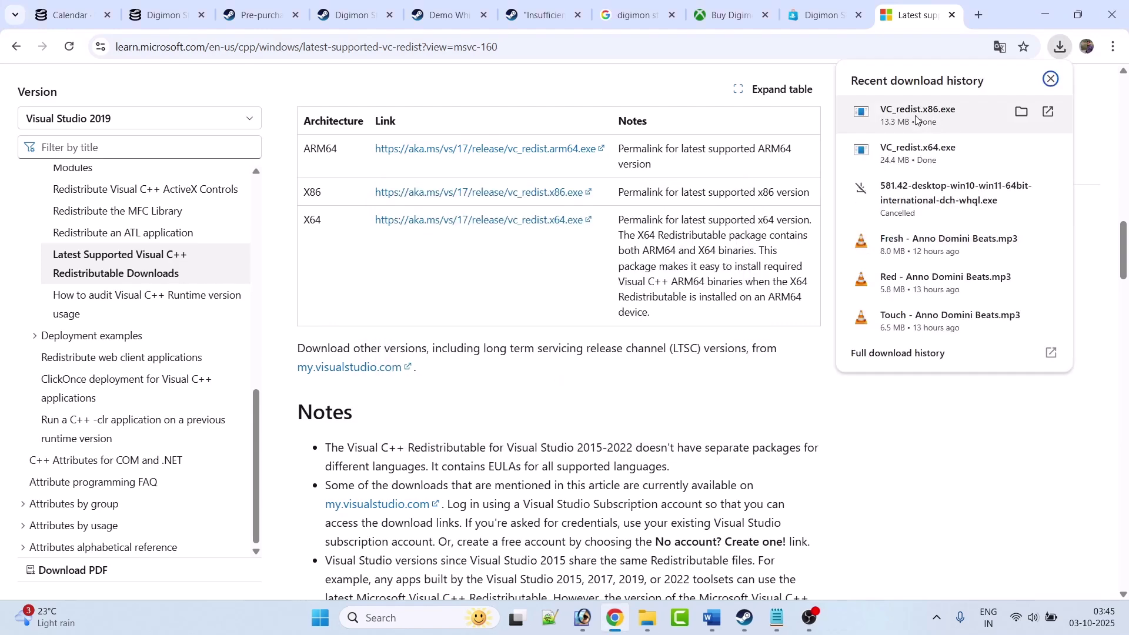
click(946, 119)
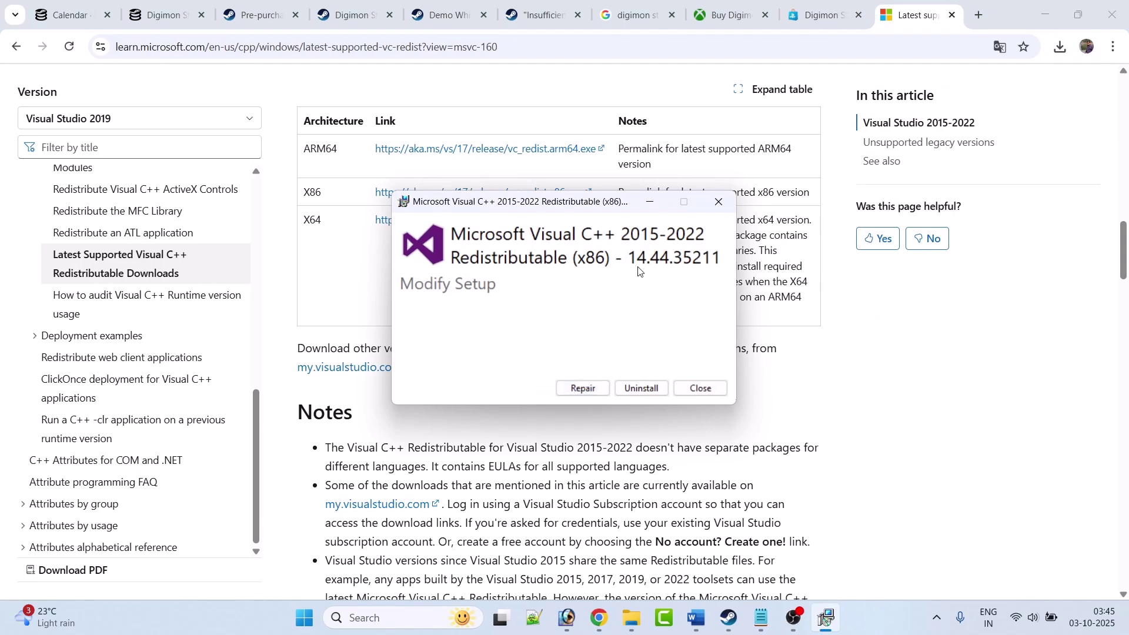
click(719, 202)
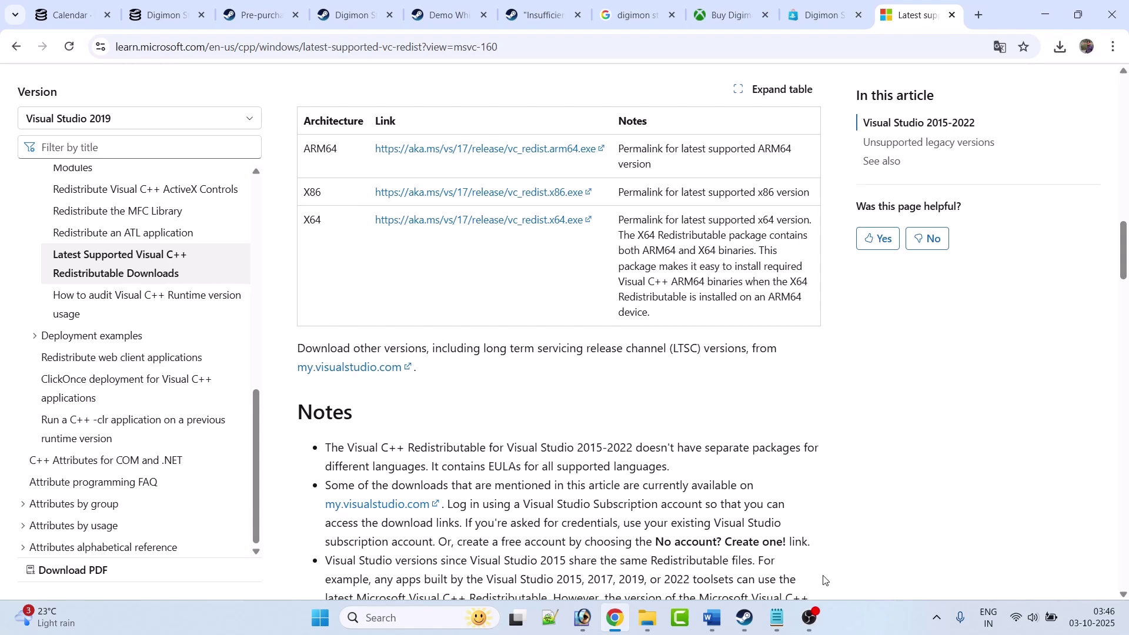
- View the Digimon demo's library page in Steam, and return to Word to view Fix 12 on disabling overlays
click(745, 618)
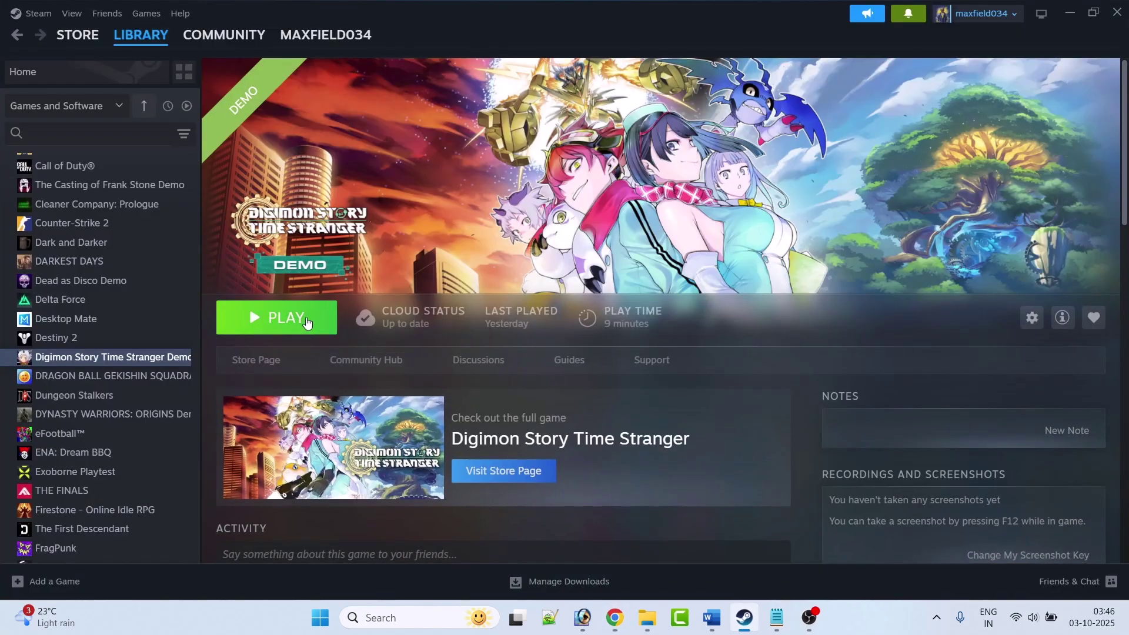
click(746, 614)
scroll(530, 315, down, 2)
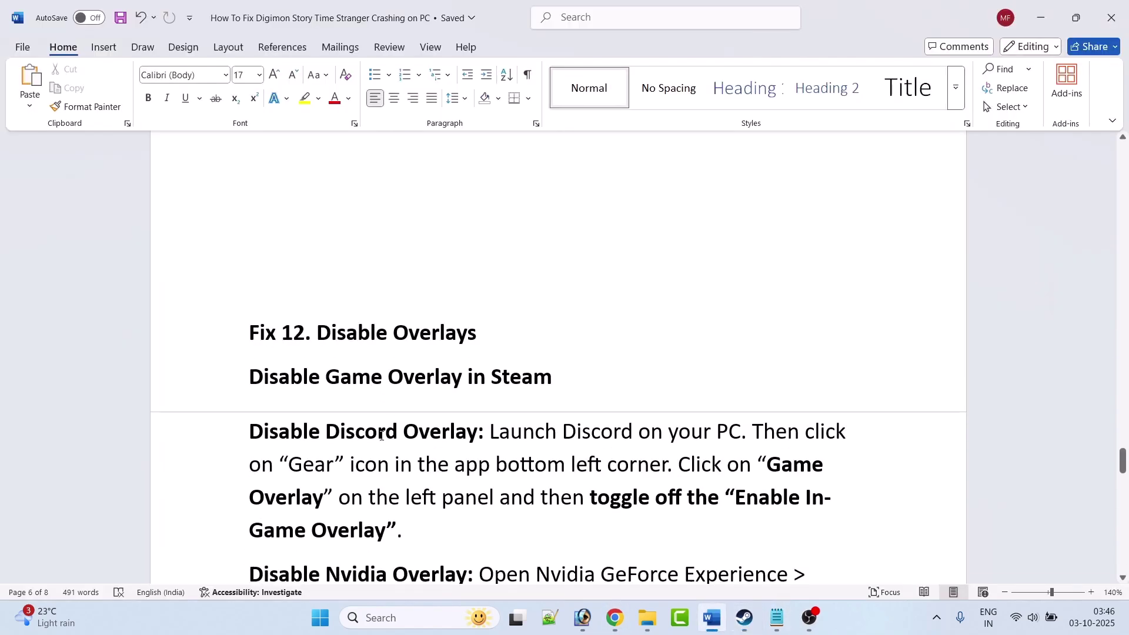
- Switch to Steam and turn off the Steam Overlay while in-game in the Digimon Story Time Stranger Demo properties
click(746, 616)
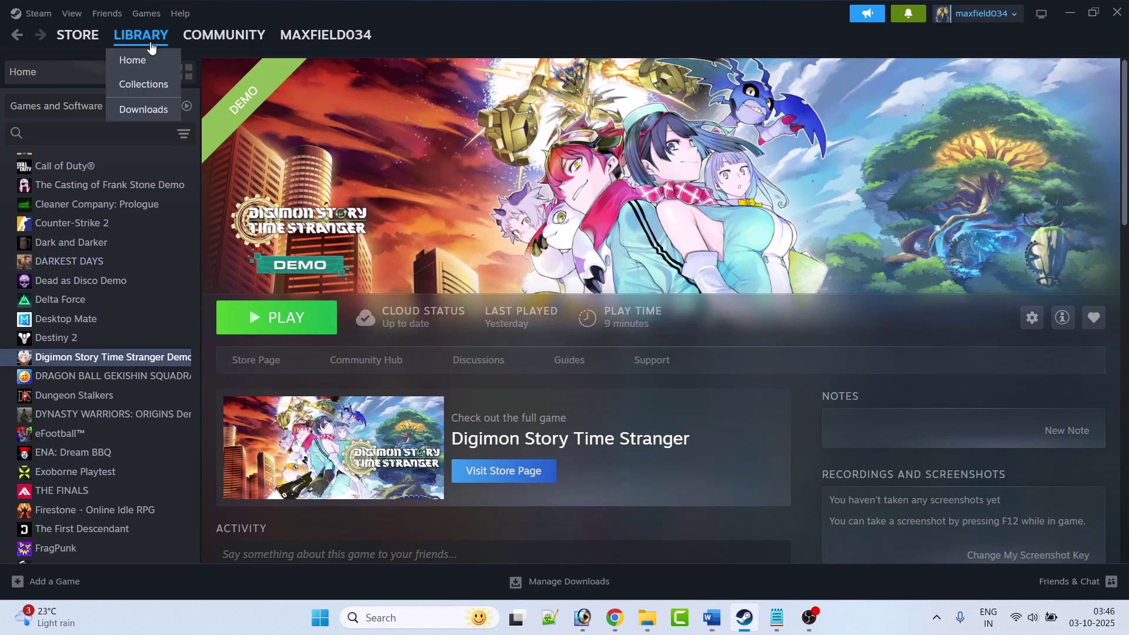
right_click(123, 357)
click(161, 471)
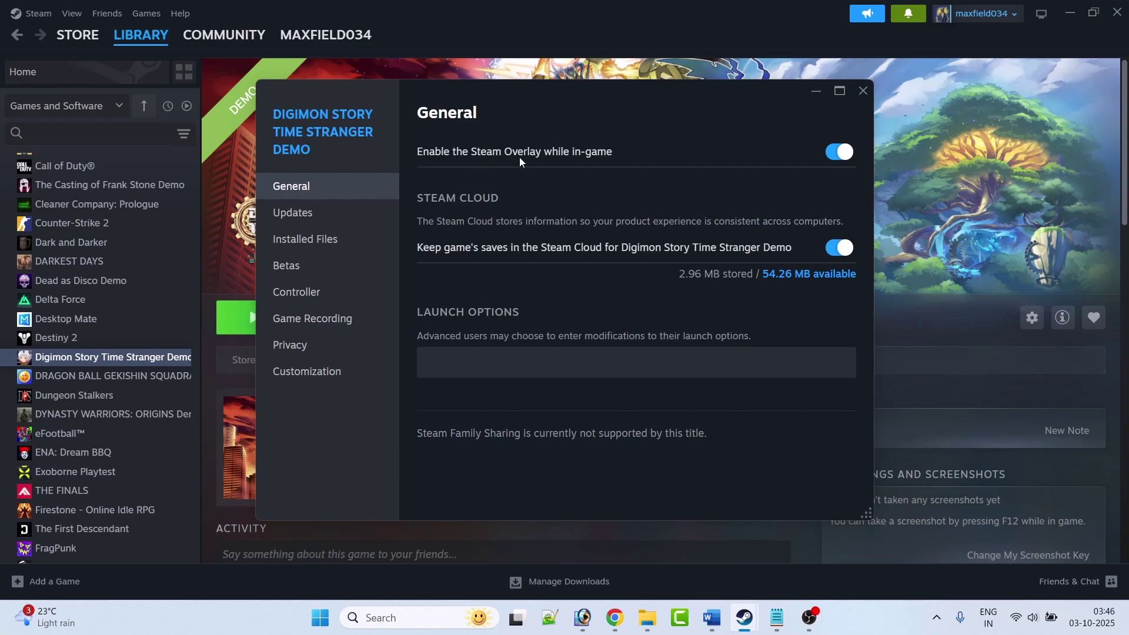
click(839, 152)
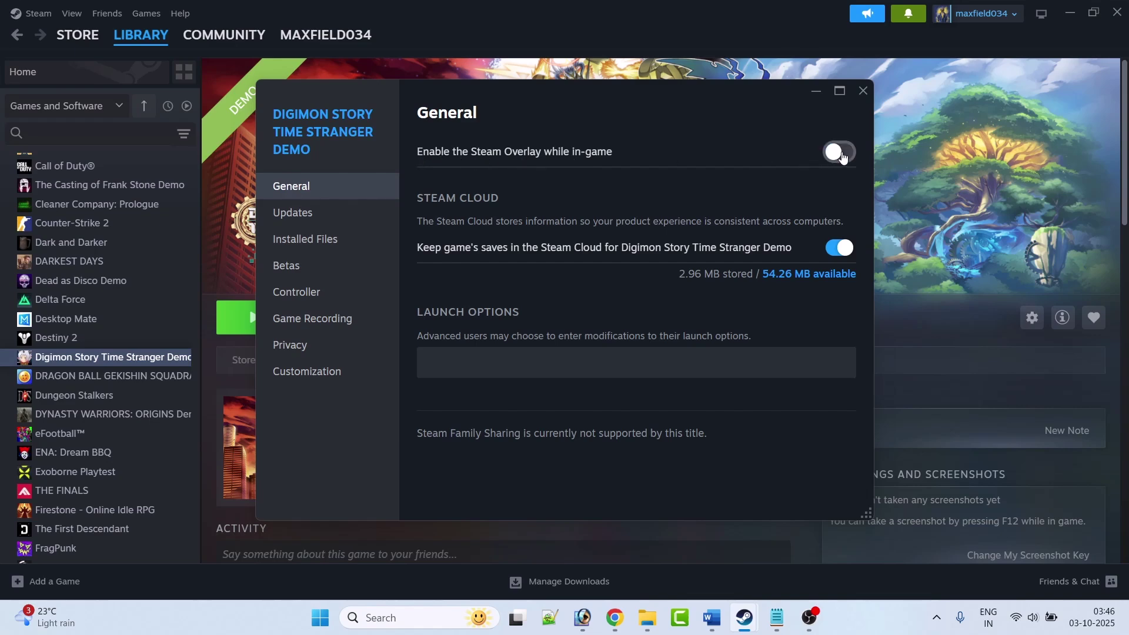
click(864, 90)
- Return to the Word document and read the rest of Fix 12 on disabling the Discord, Nvidia and other overlays
click(712, 618)
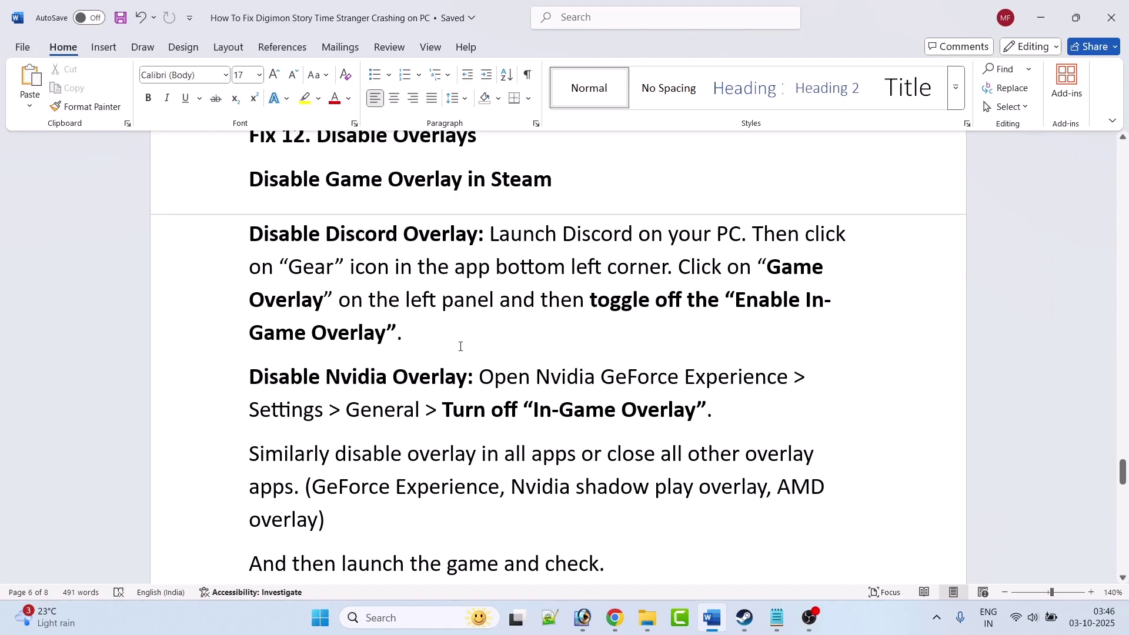
scroll(461, 347, down, 3)
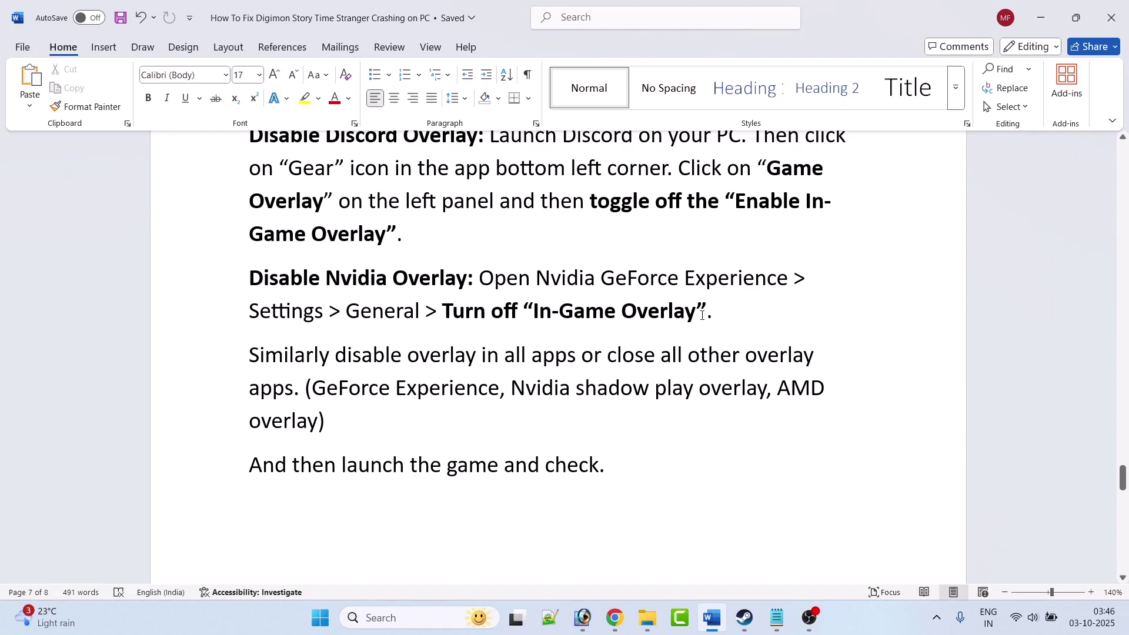
scroll(530, 321, down, 1)
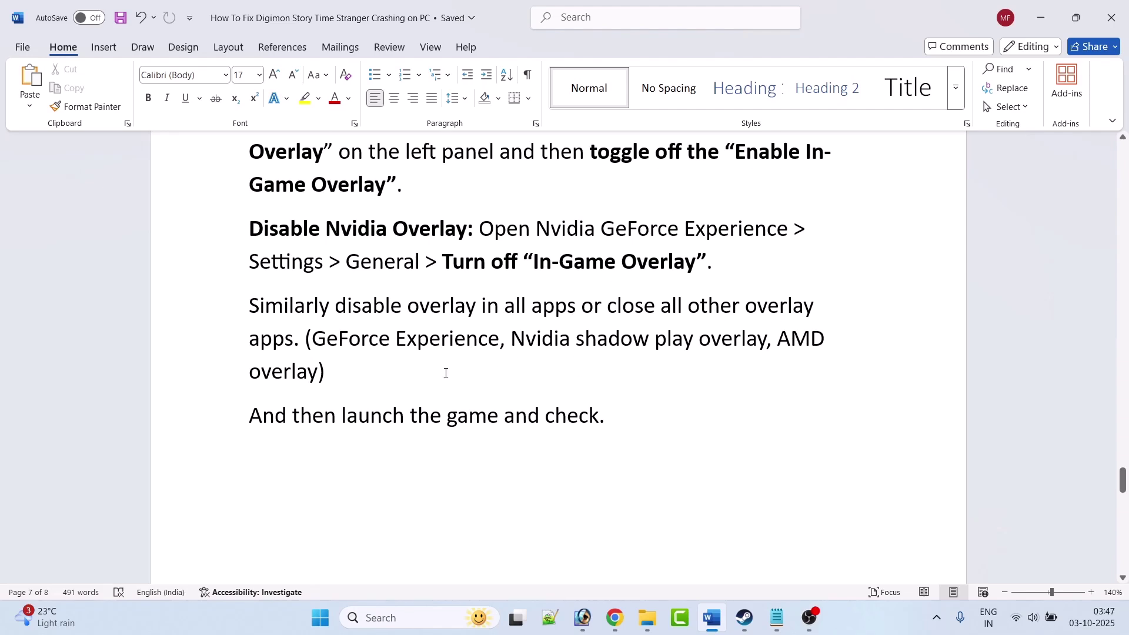
- Read Fix 13 in the document on closing conflicting or unnecessary programs and disconnecting extra devices
scroll(627, 435, down, 7)
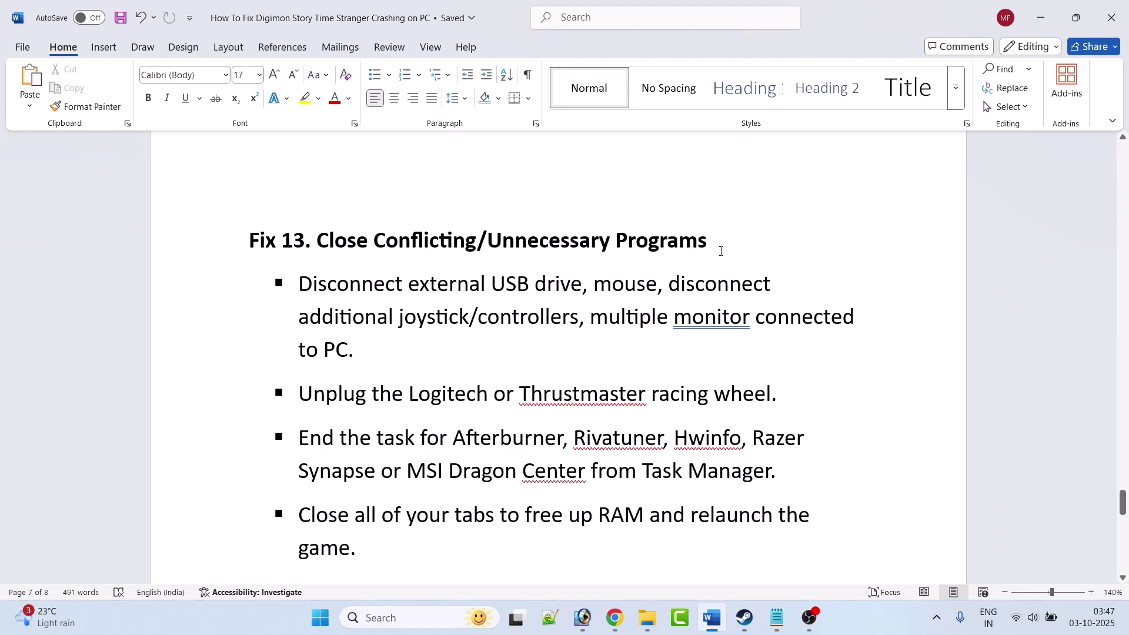
scroll(691, 250, down, 1)
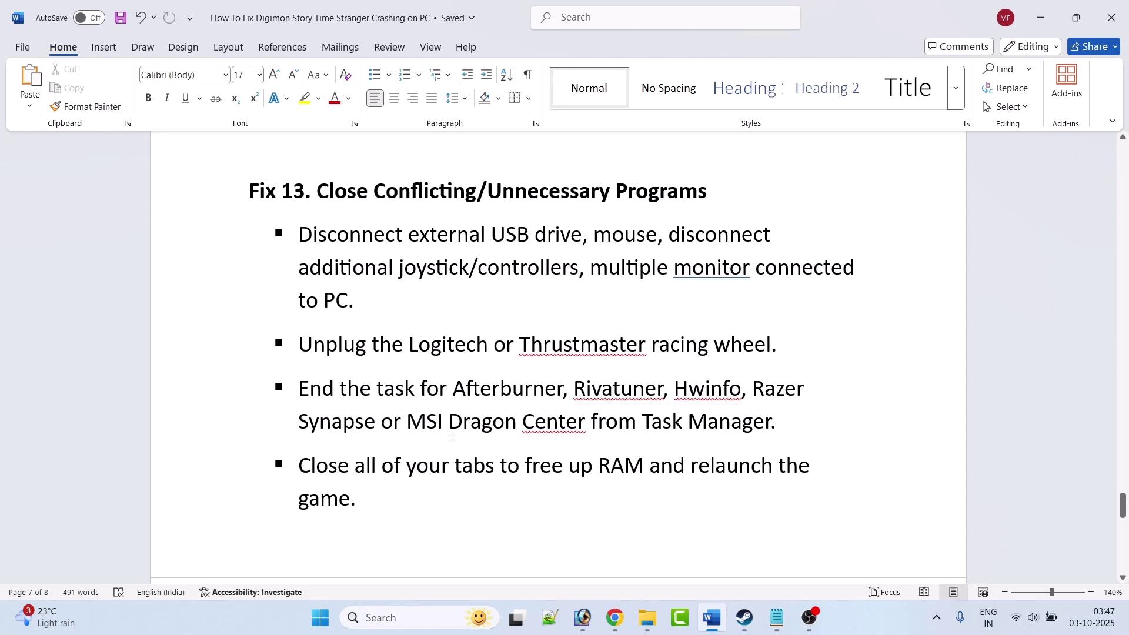
scroll(781, 424, down, 2)
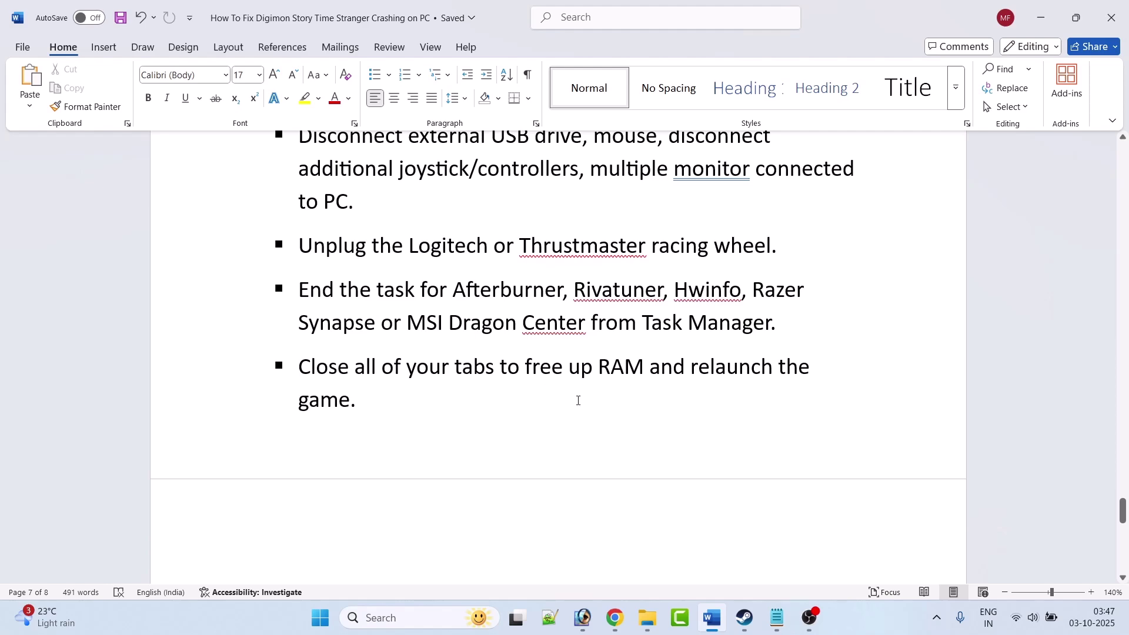
- Follow Fix 14 by opening Windows Update in the Settings app and checking for updates
scroll(579, 400, down, 6)
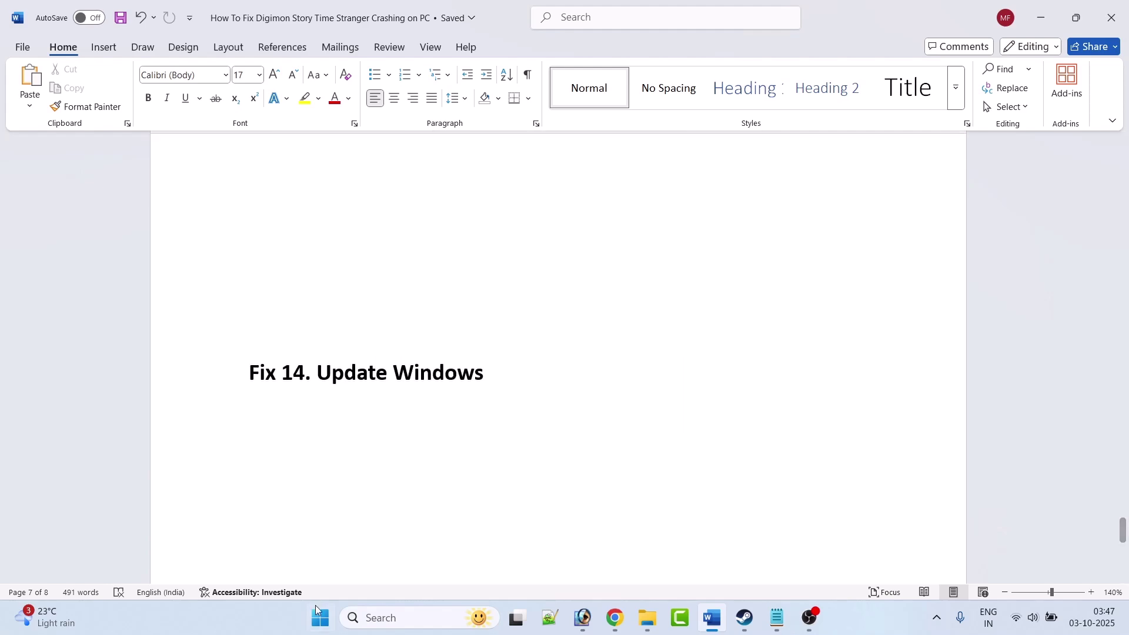
click(318, 611)
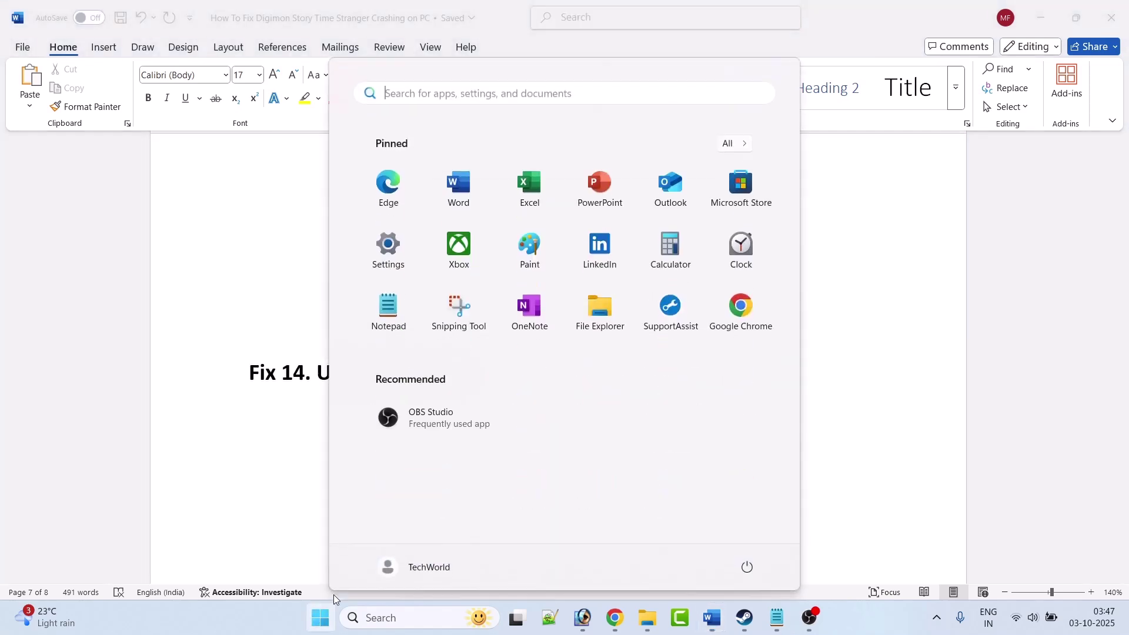
click(390, 265)
click(81, 446)
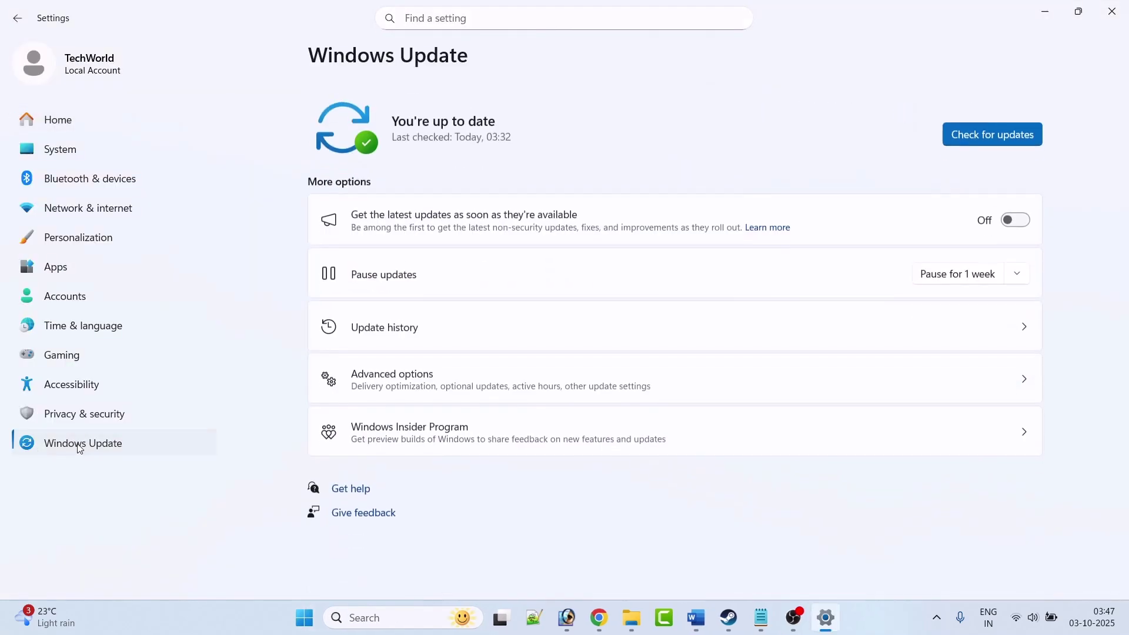
click(985, 129)
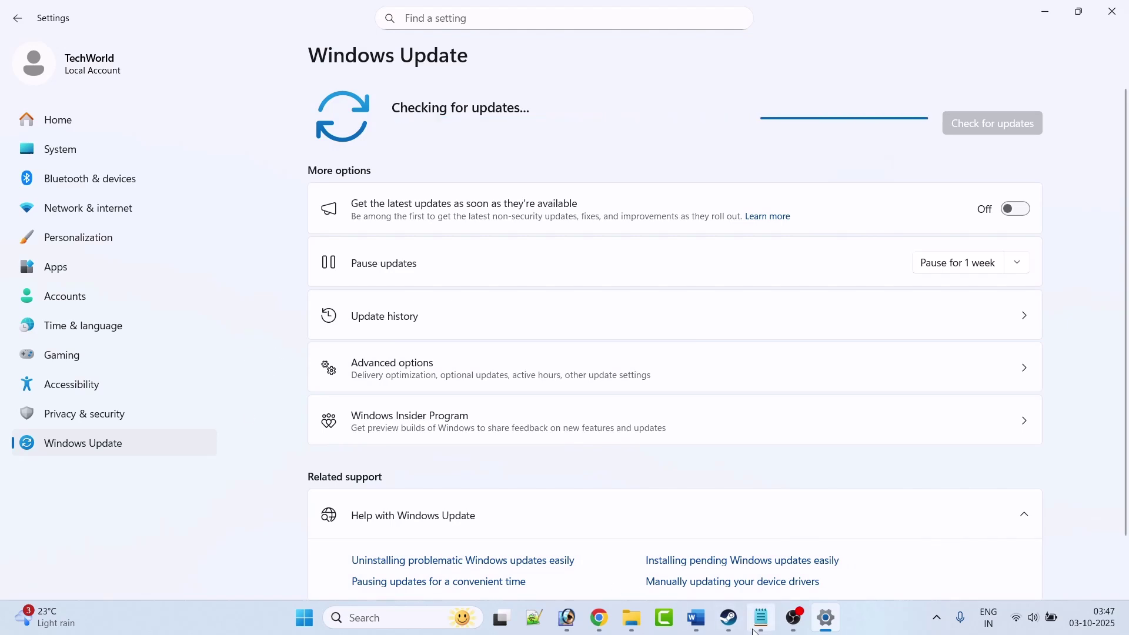
- Return to the Word document, read Fix 15 on uninstalling and reinstalling the game, and go back to the document's title
click(696, 617)
scroll(442, 434, down, 10)
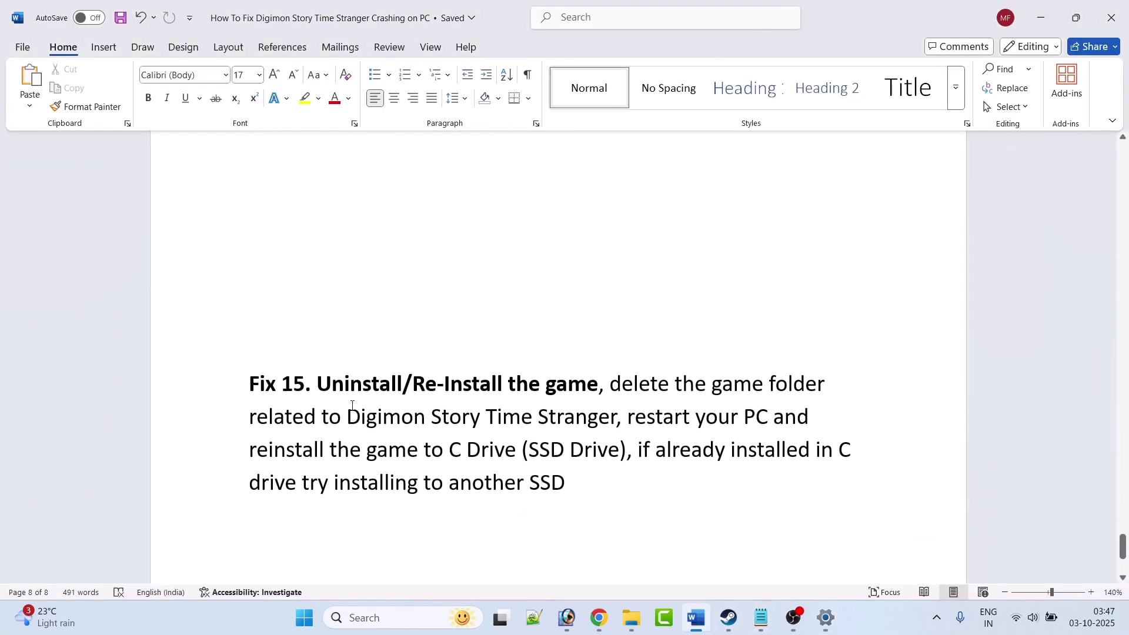
drag(328, 387, 598, 387)
key(ctrl+End)
key(ctrl+Home)
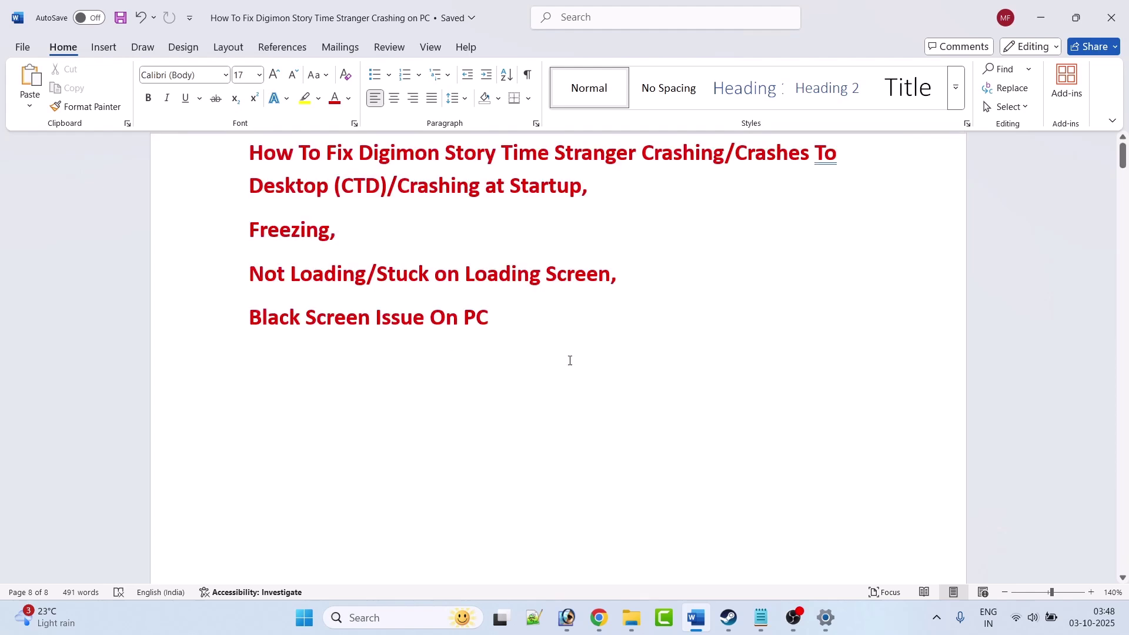